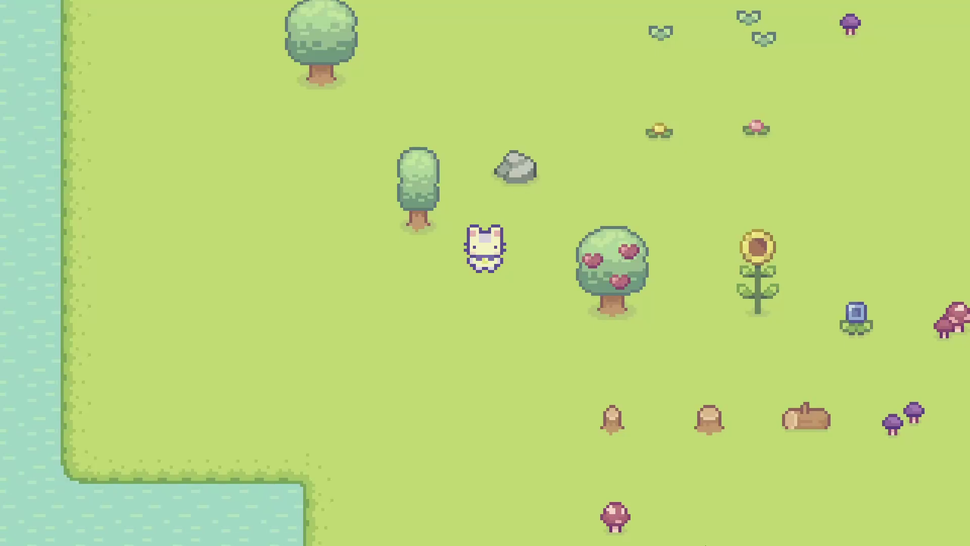
Walk the player right, down, left and up around the sunflower and trees in the running game.
key("Right")
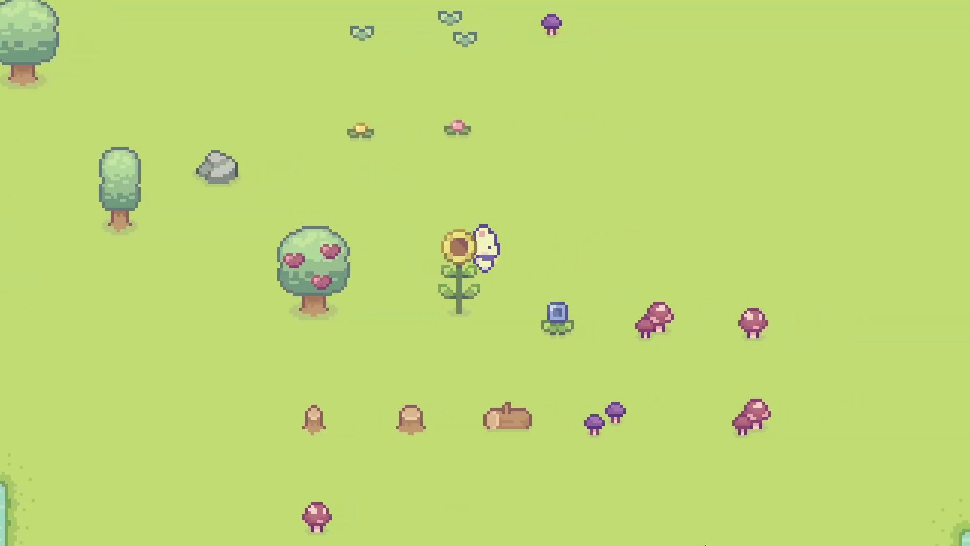
key("Down")
key("Left")
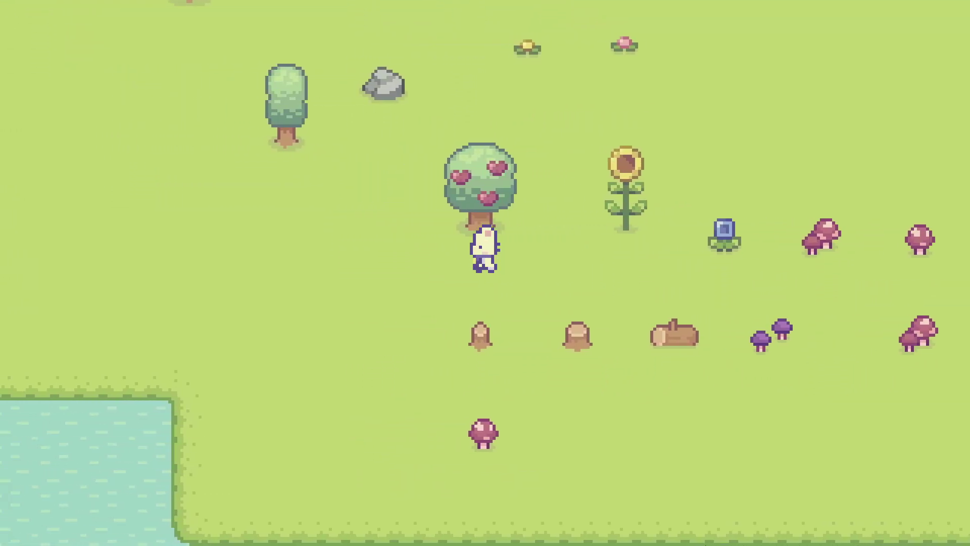
key("Up")
key("Left")
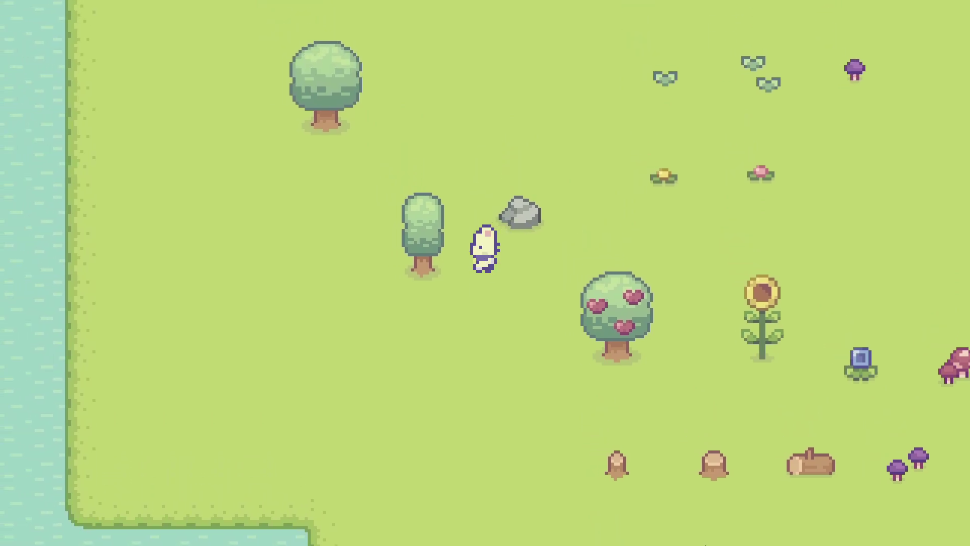
key("Up")
key("Left")
key("Right")
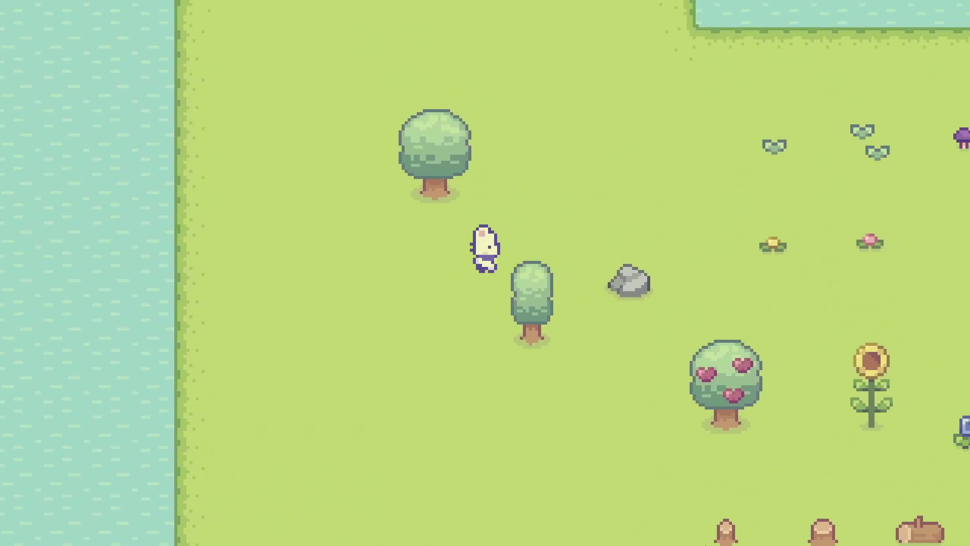
key("Down")
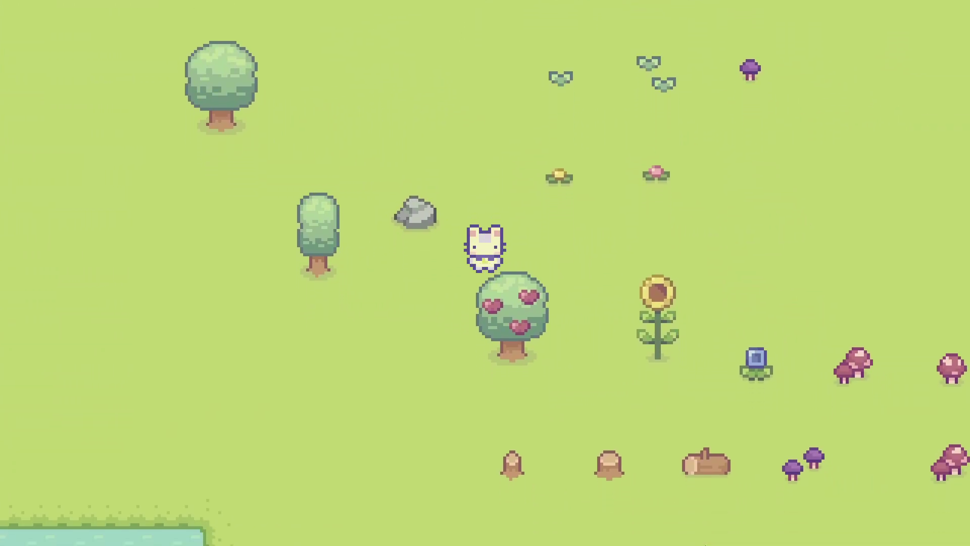
key("Left")
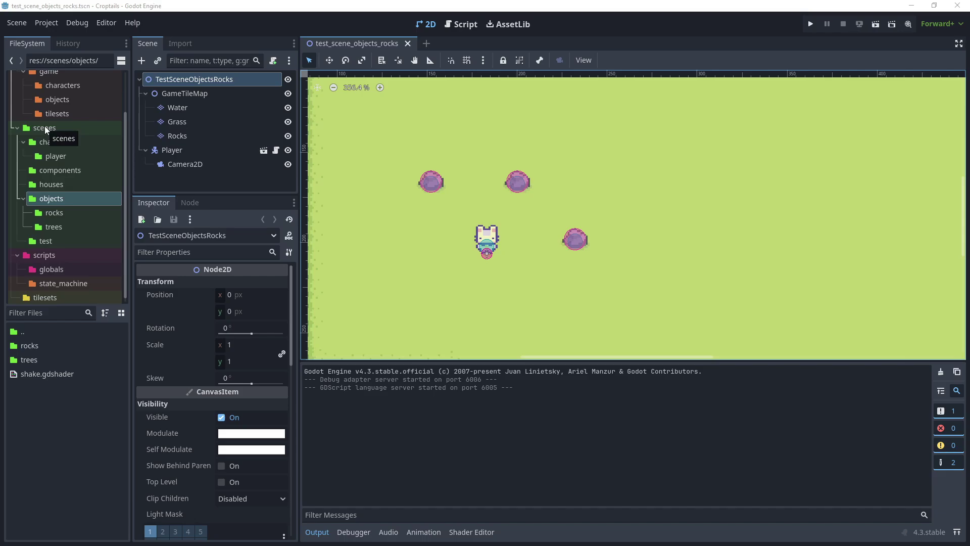
Duplicate test_scene_objects_rocks.tscn as test_scene_tilemap_layer_y_sort.tscn.
left_click(46, 242)
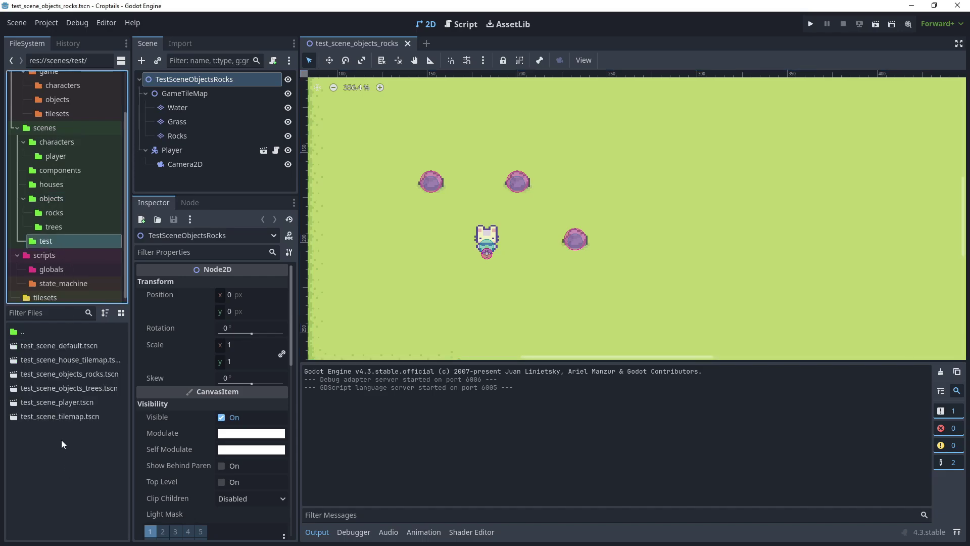
left_click(62, 374)
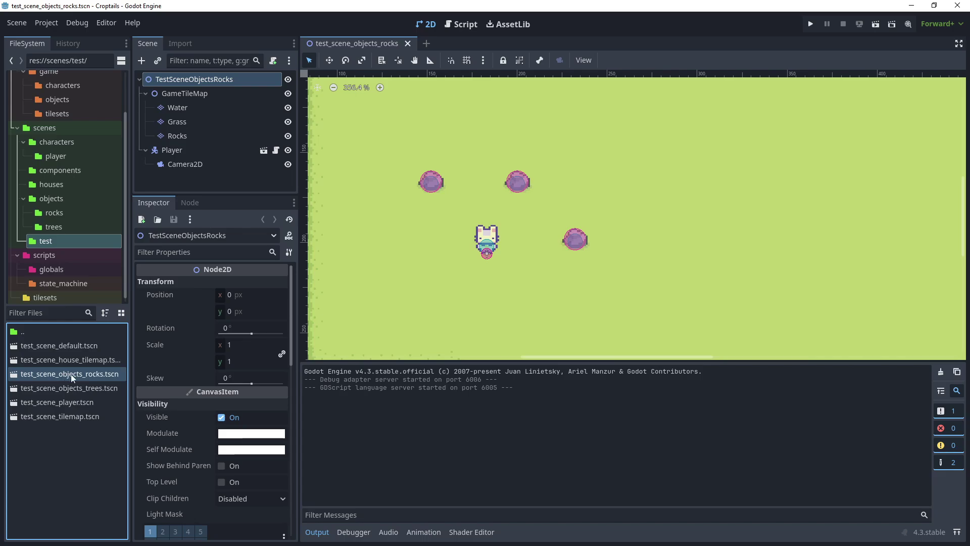
right_click(70, 374)
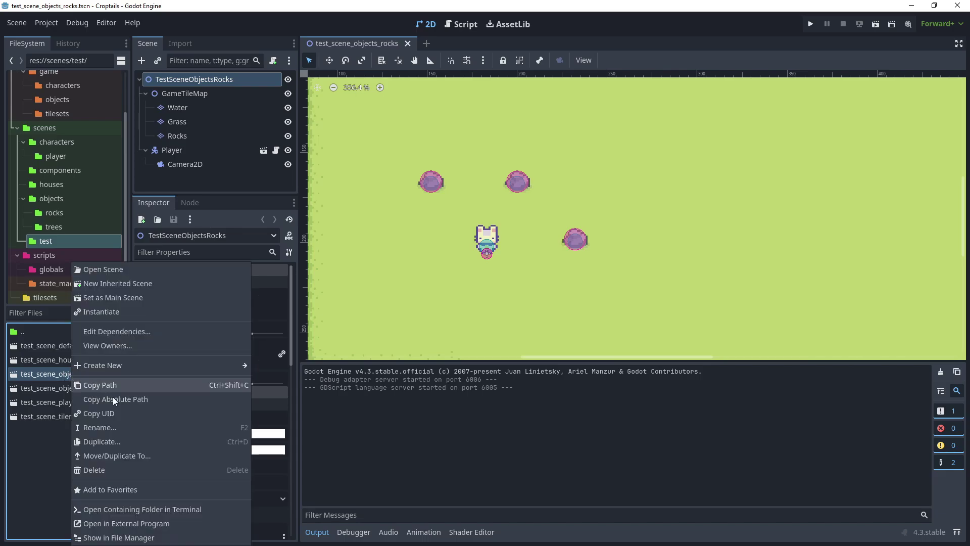
left_click(104, 442)
left_click_drag(468, 271, 513, 271)
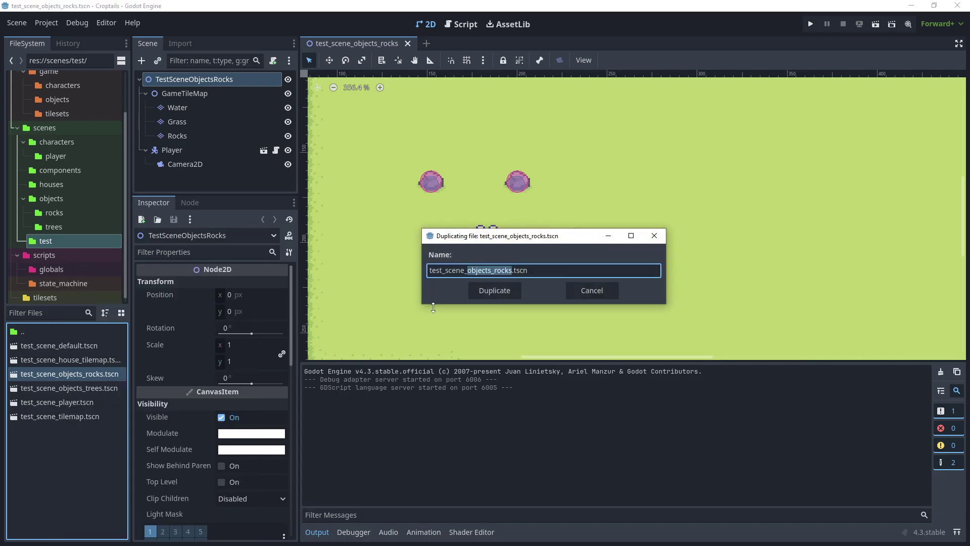
type("tilema")
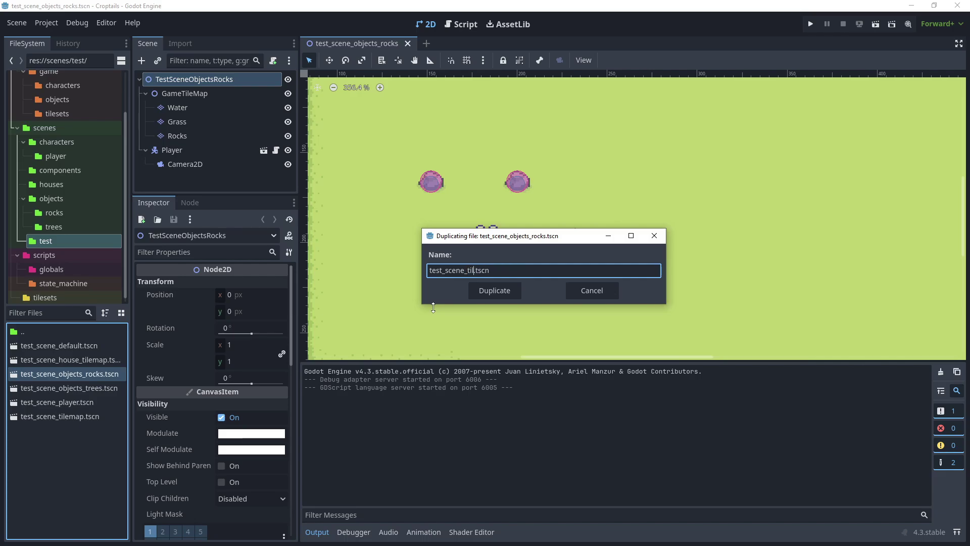
type("p_layer_y_sort")
key("Return")
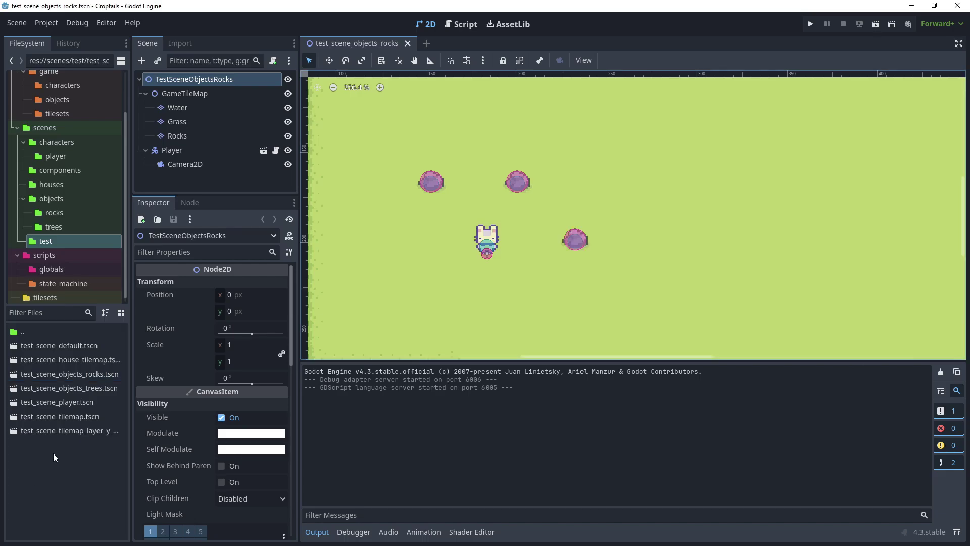
Open the new y-sort scene and close the rocks scene tab.
double_click(76, 431)
left_click(378, 45)
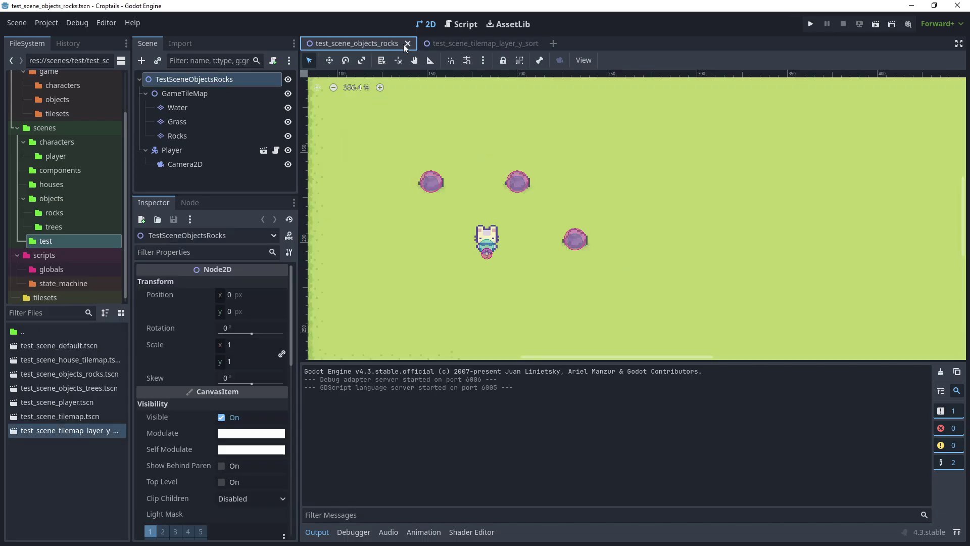
left_click(408, 43)
left_click(192, 79)
Rename the root node to TestSceneTilemapLayerYSort and save the scene.
double_click(195, 79)
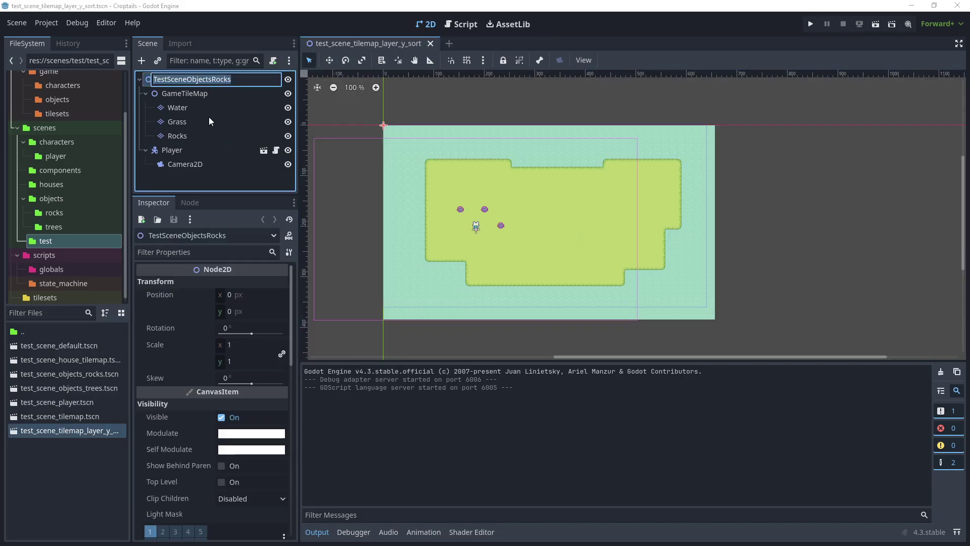
type("TestSceneTilemapLayerYSort")
key("Return")
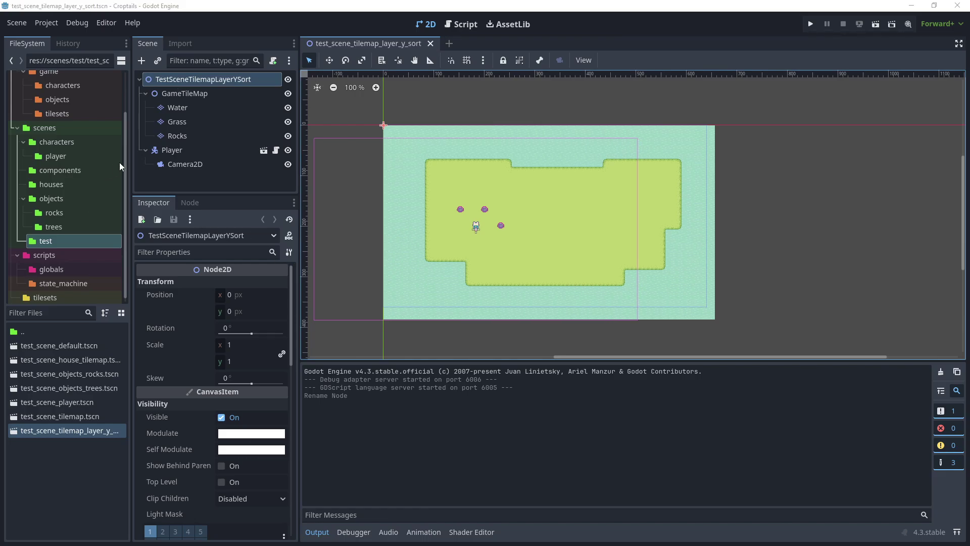
key("ctrl+s")
Delete the Rocks tile layer, leaving Water and Grass under GameTileMap.
left_click(181, 136)
right_click(186, 135)
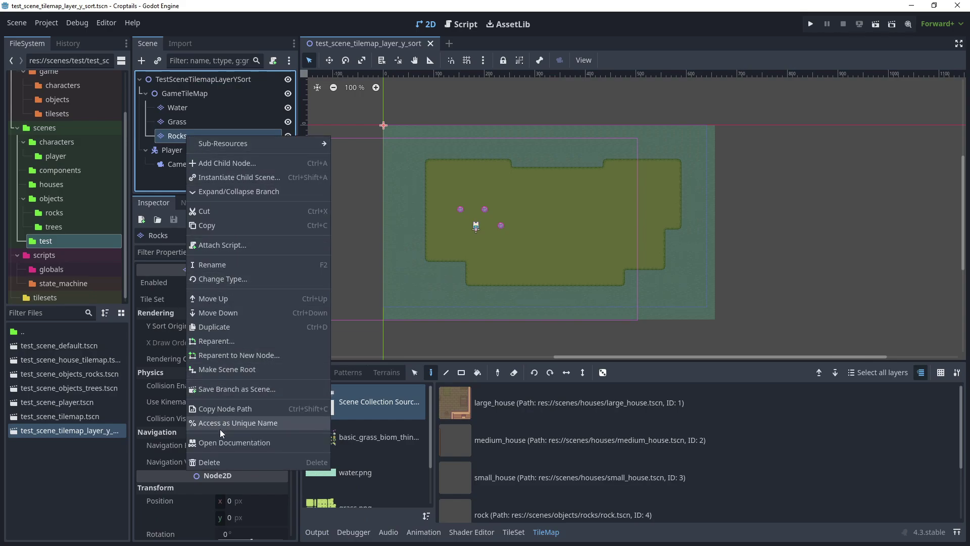
left_click(220, 462)
left_click(466, 283)
left_click(211, 94)
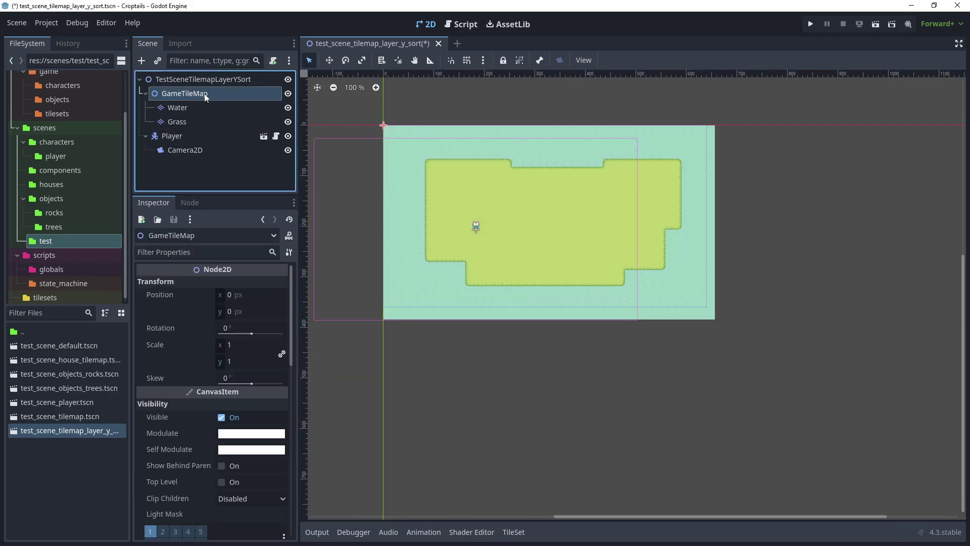
Add a TileMapLayer child named Objects under GameTileMap.
right_click(195, 93)
left_click(240, 98)
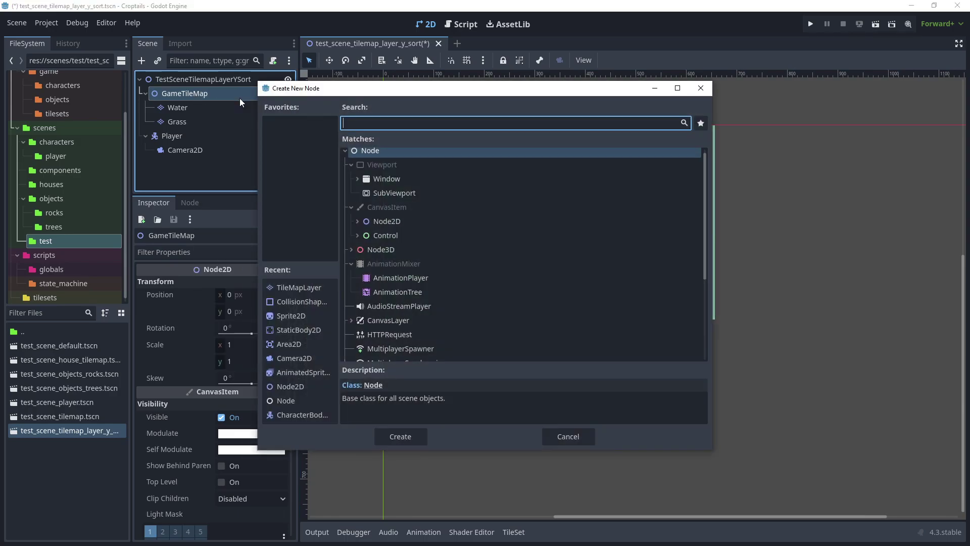
type("tilem")
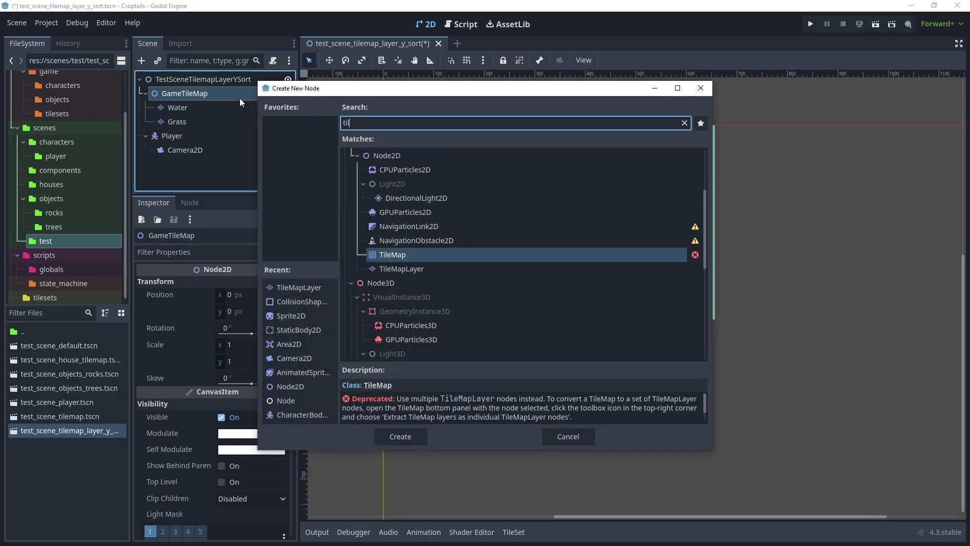
key("Down")
key("Return")
double_click(216, 137)
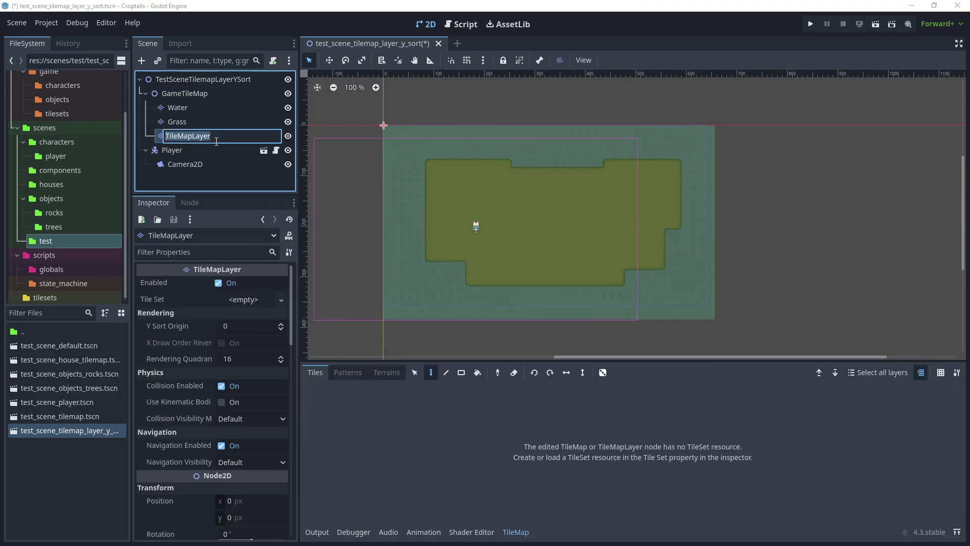
type("Objects")
key("Return")
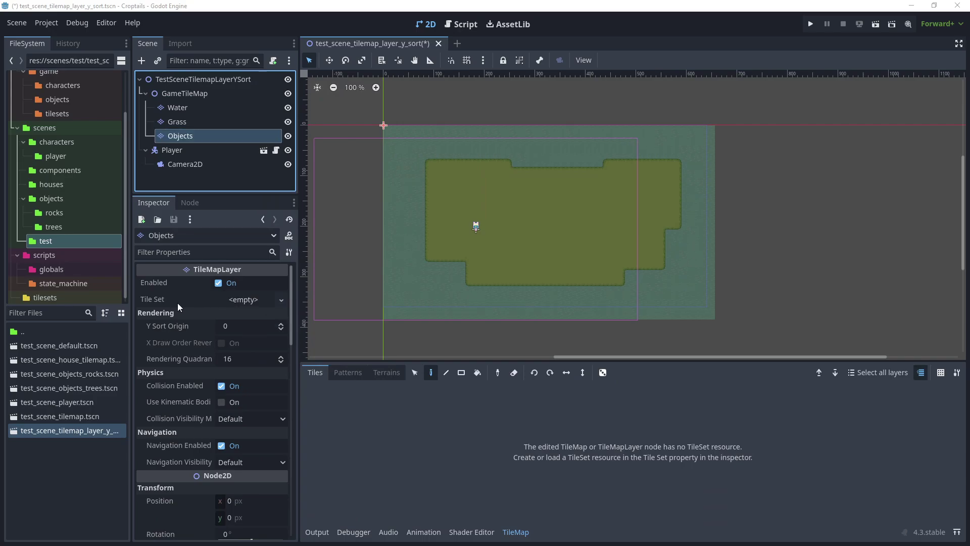
Quick Load game_tile_set as the Objects layer's tile set.
left_click(243, 300)
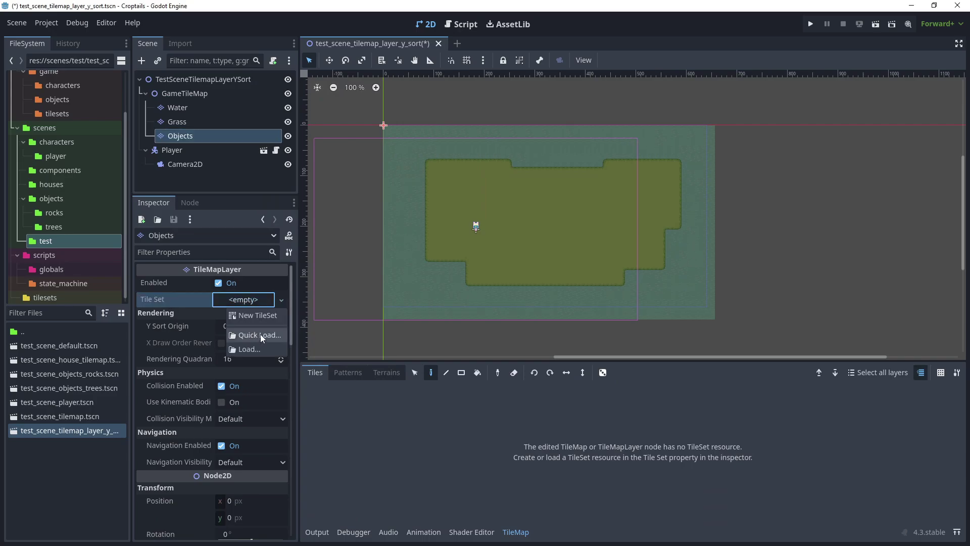
left_click(259, 335)
left_click(425, 227)
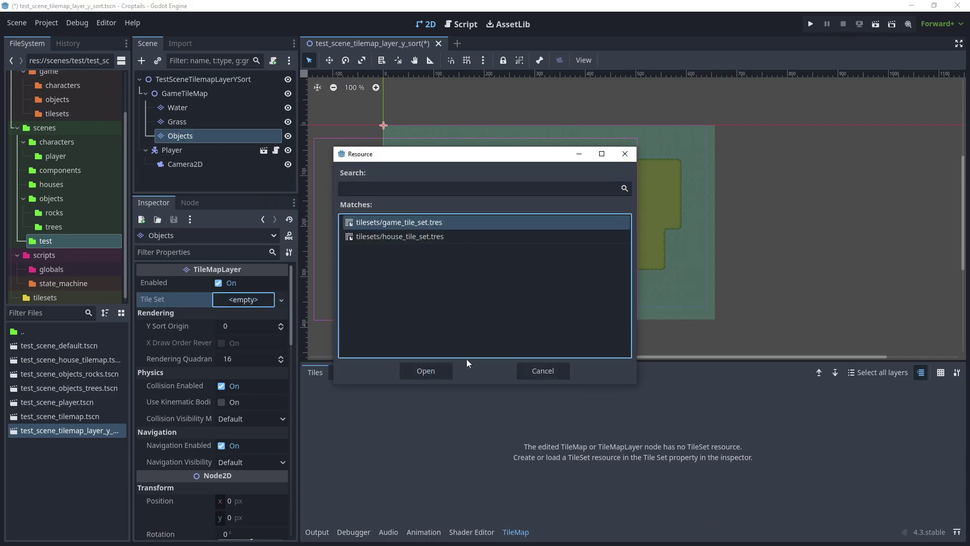
left_click(426, 371)
Paint a small tree, a large tree and a rock around the player, then run the scene.
left_click(556, 534)
left_click(546, 532)
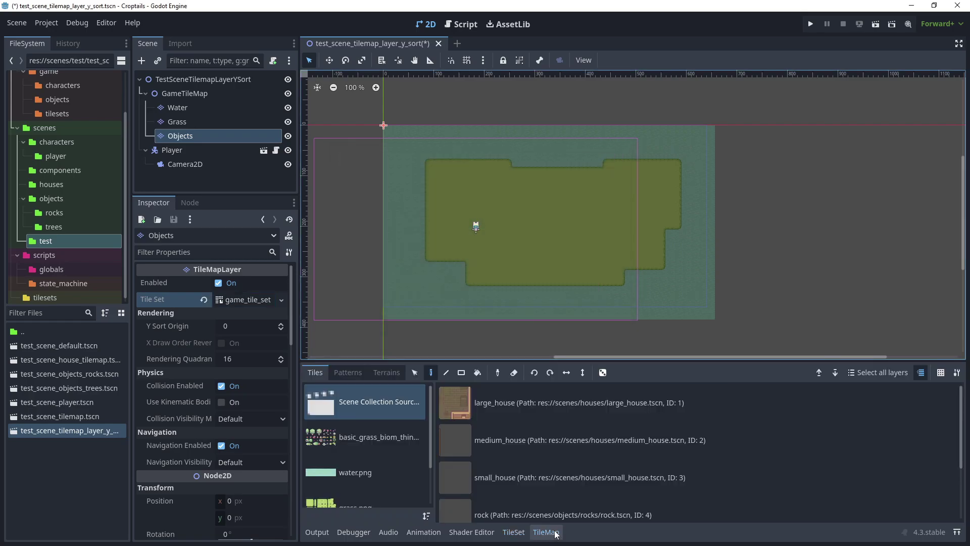
scroll(468, 211, "up", 5)
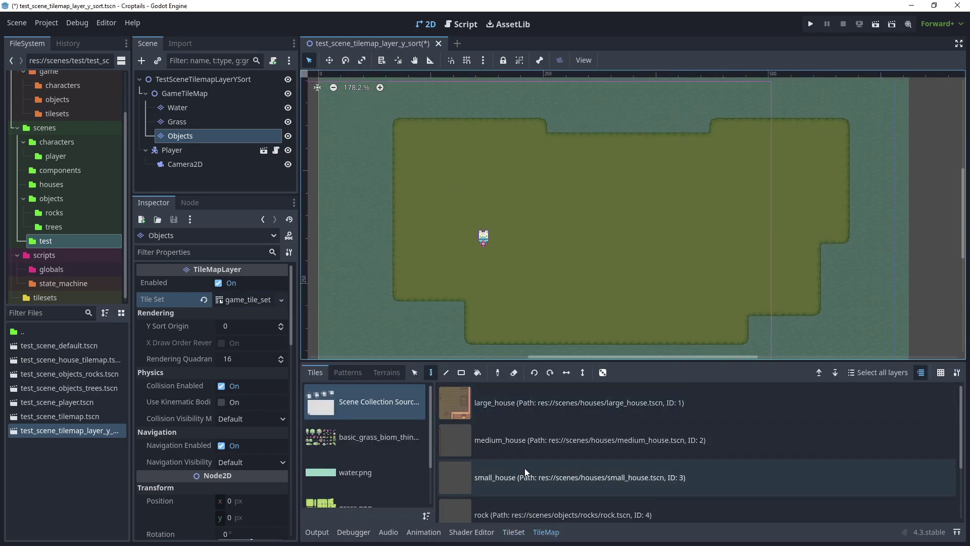
scroll(525, 468, "down", 3)
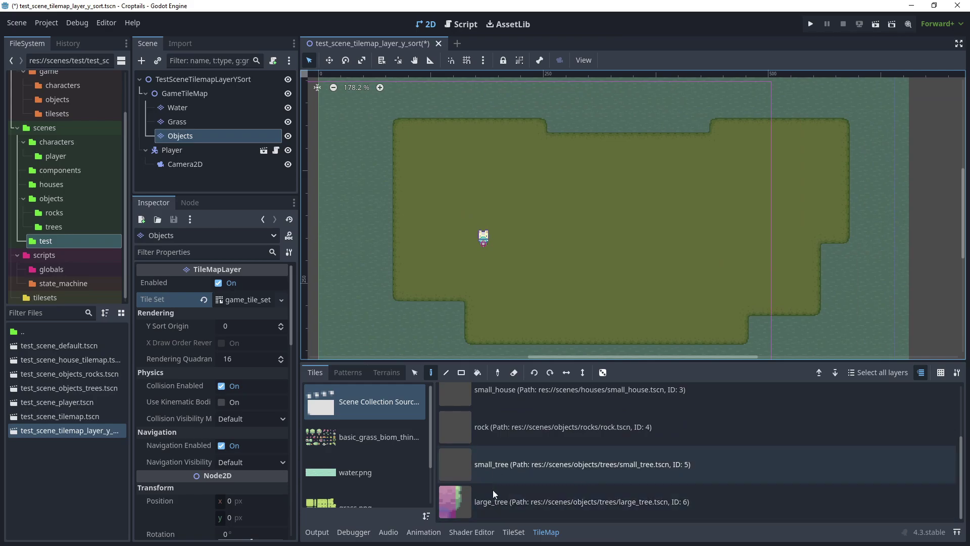
left_click(492, 458)
left_click(444, 226)
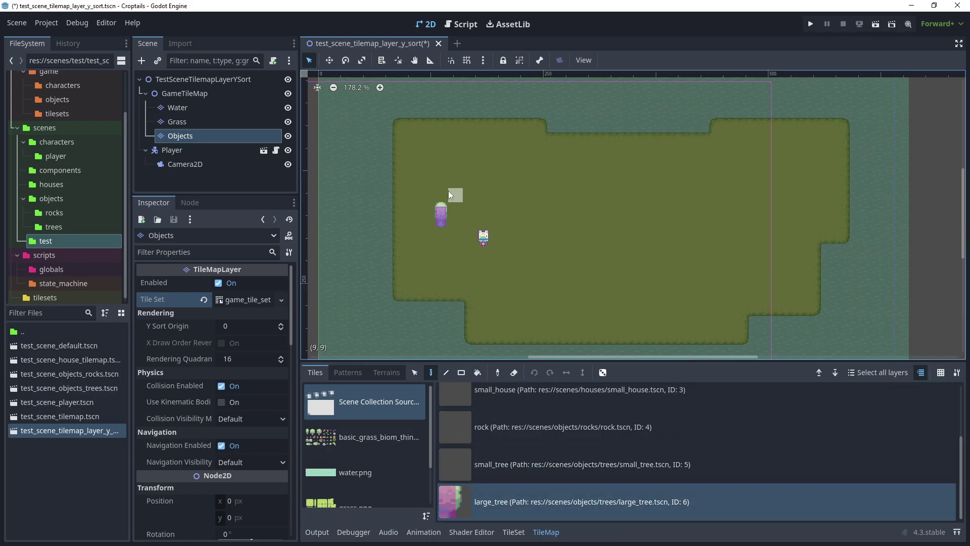
left_click(471, 180)
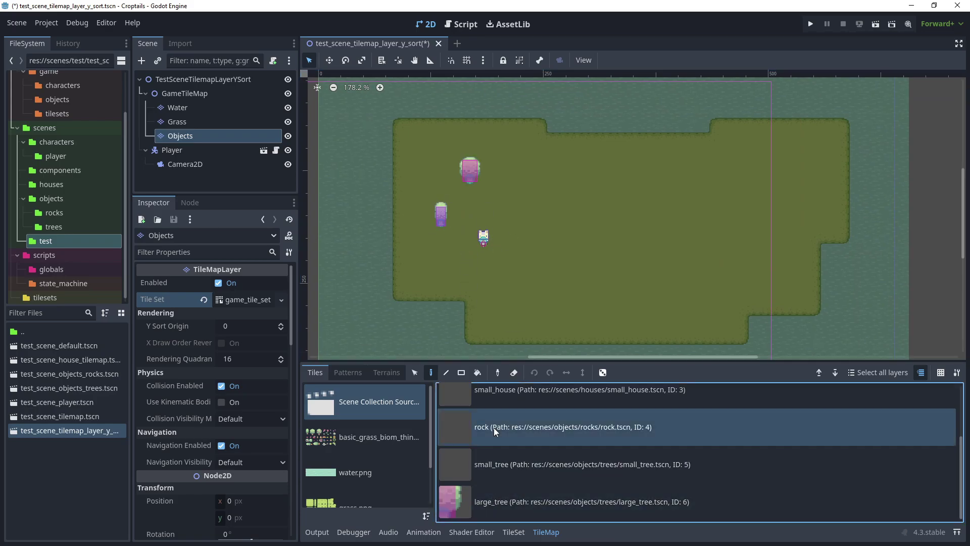
left_click(503, 221)
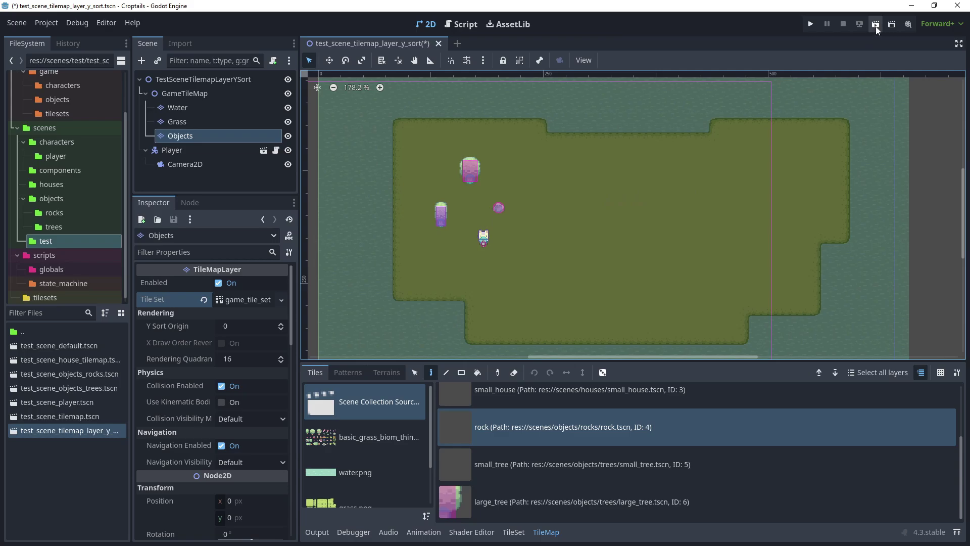
left_click(876, 25)
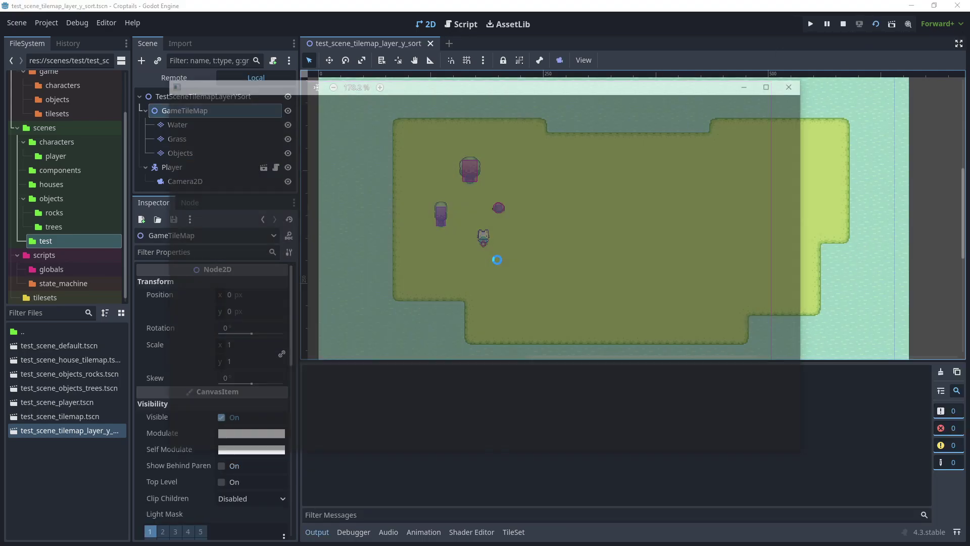
Walk the player up, left and back right in the test map, then close the game window.
key("w")
key("a")
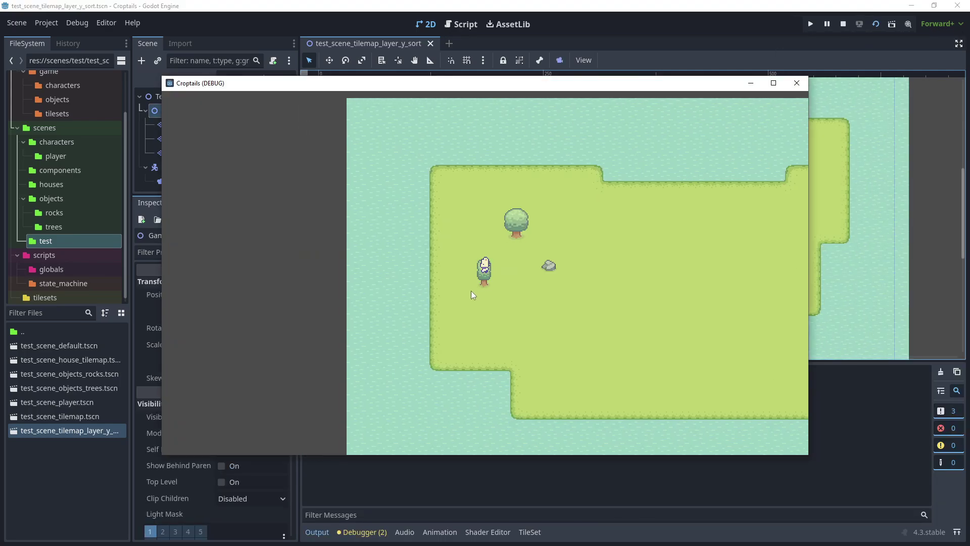
key("Right")
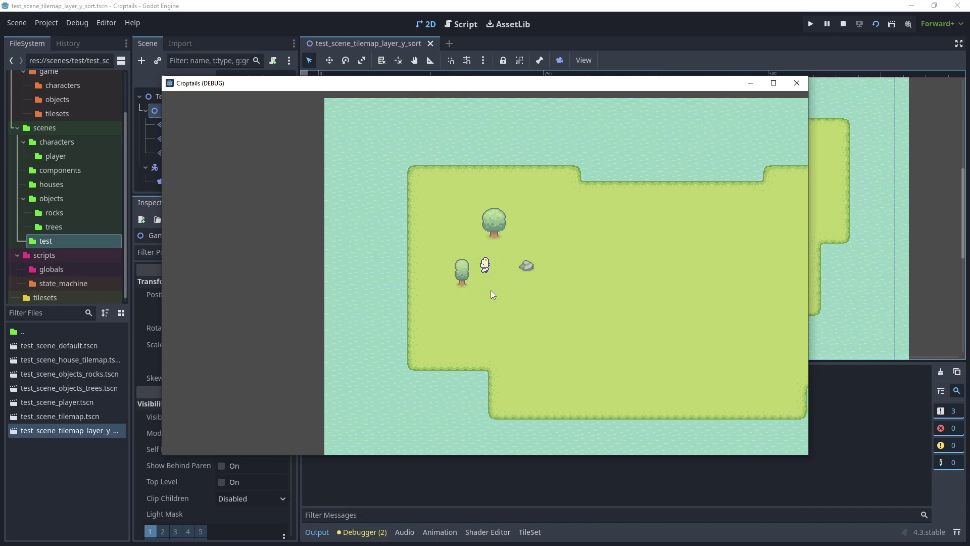
left_click(797, 84)
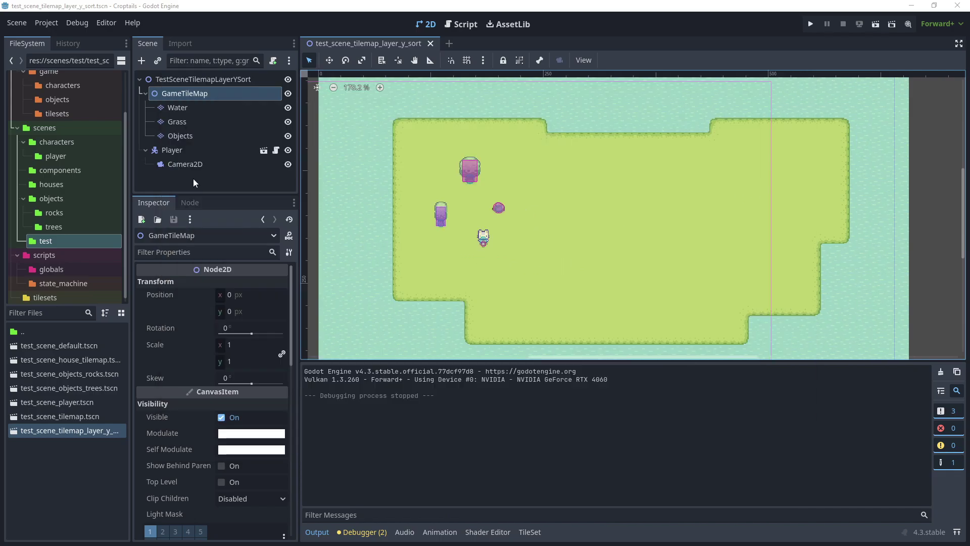
left_click(176, 149)
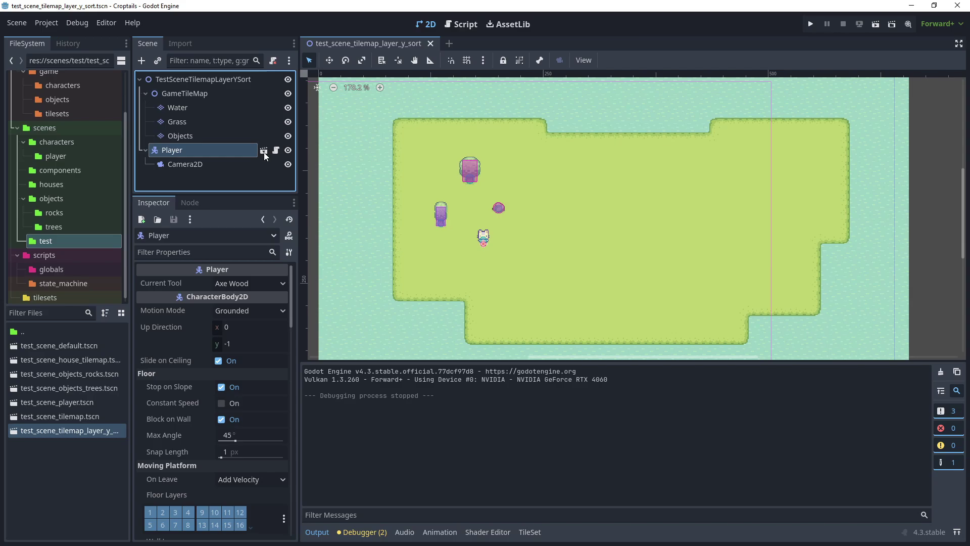
In the Player scene, enable Ordering > Y Sort Enabled on the root node.
left_click(264, 152)
left_click(167, 80)
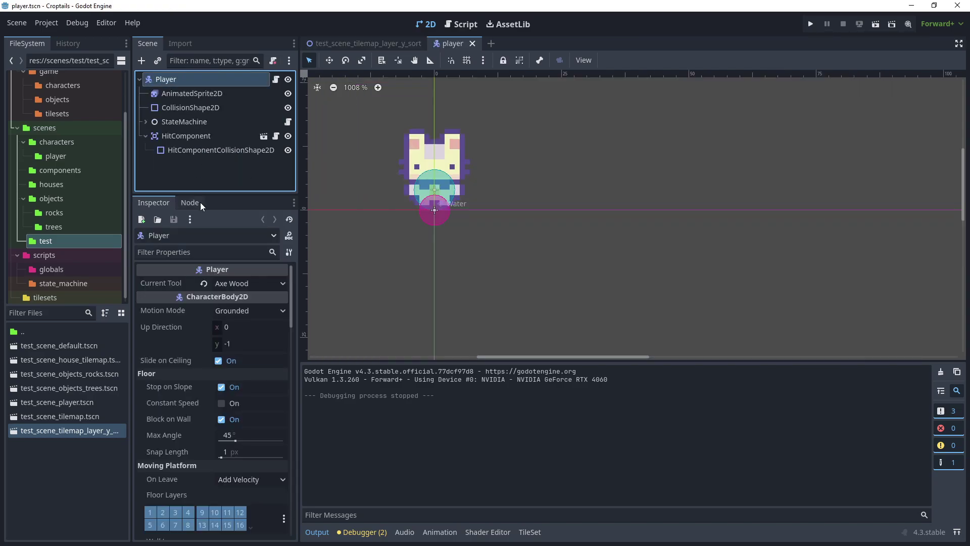
scroll(193, 369, "down", 20)
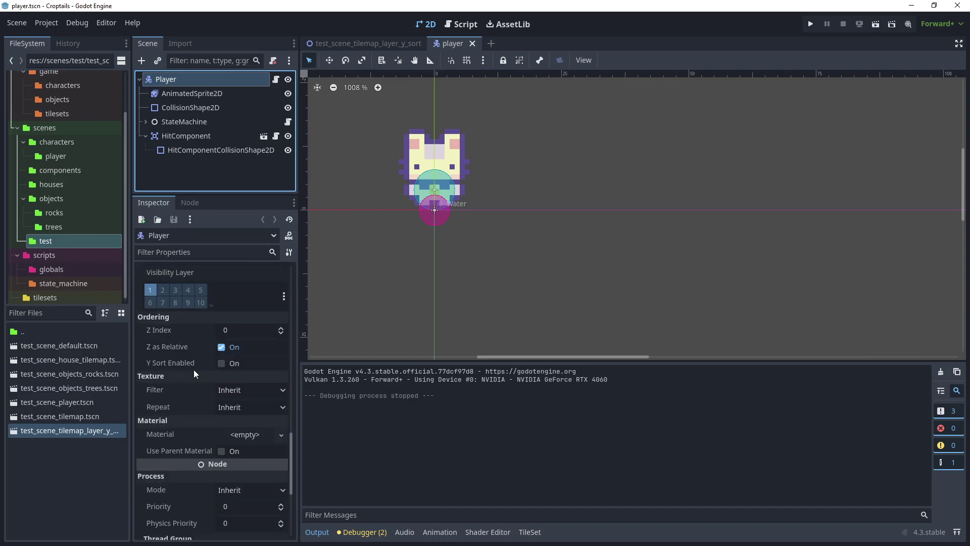
left_click(221, 362)
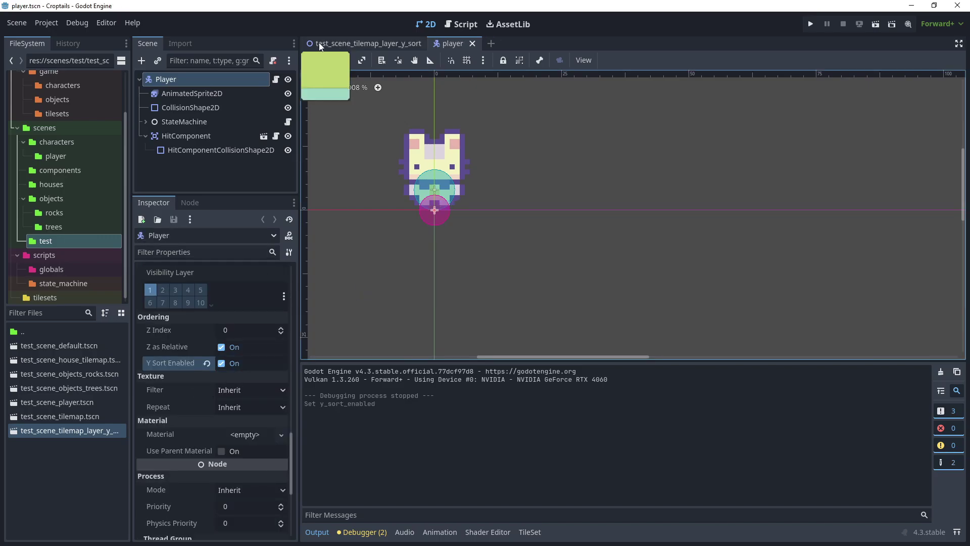
Switch back to the y-sort test scene and select the Objects tile layer.
left_click(334, 44)
left_click(211, 150)
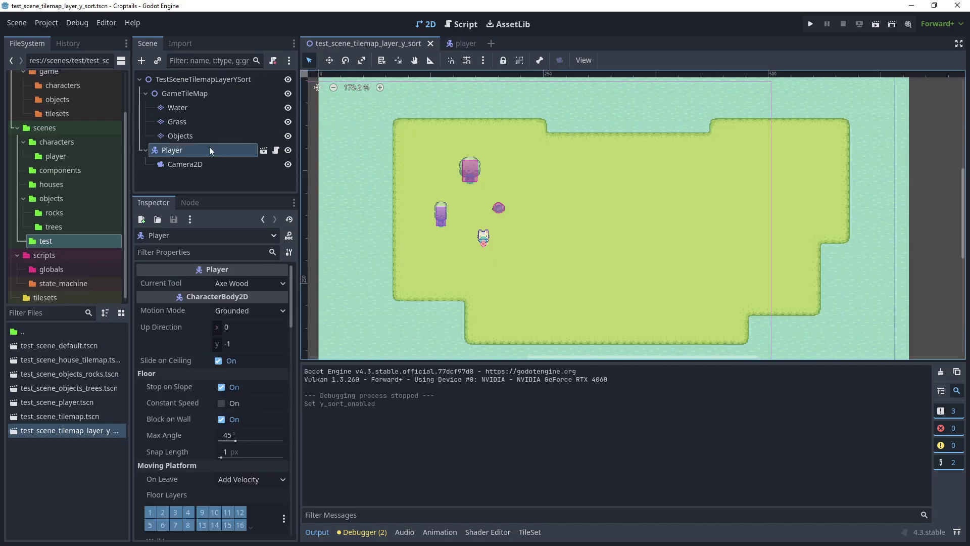
left_click(181, 136)
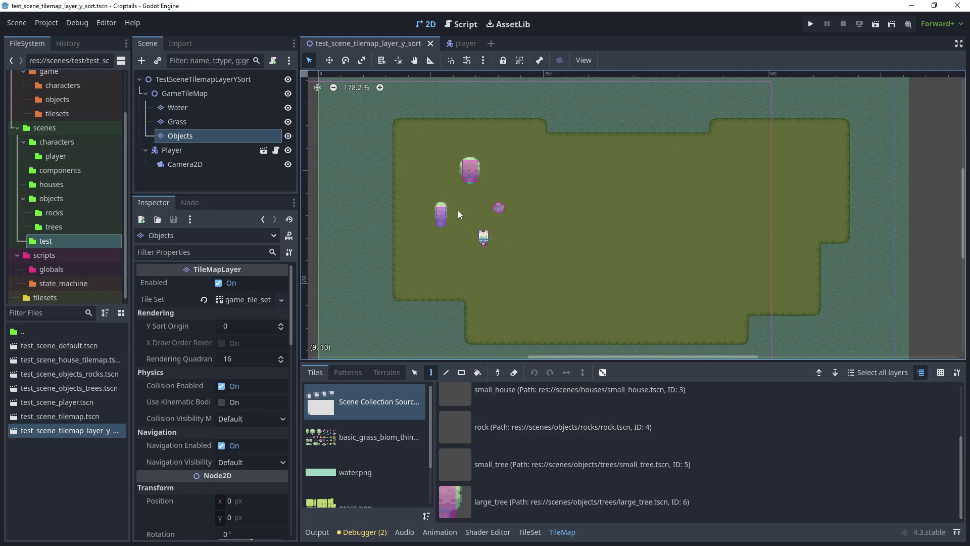
scroll(199, 363, "down", 5)
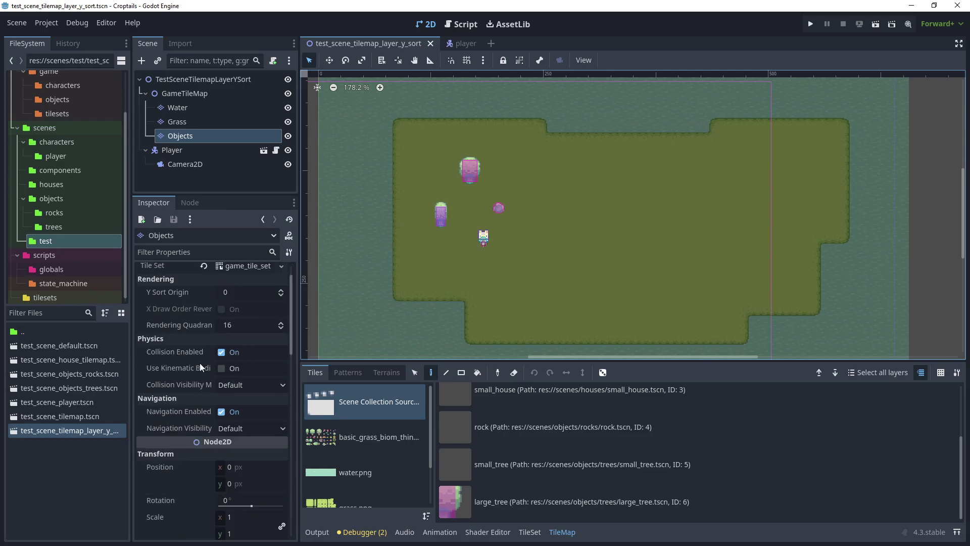
scroll(199, 363, "down", 5)
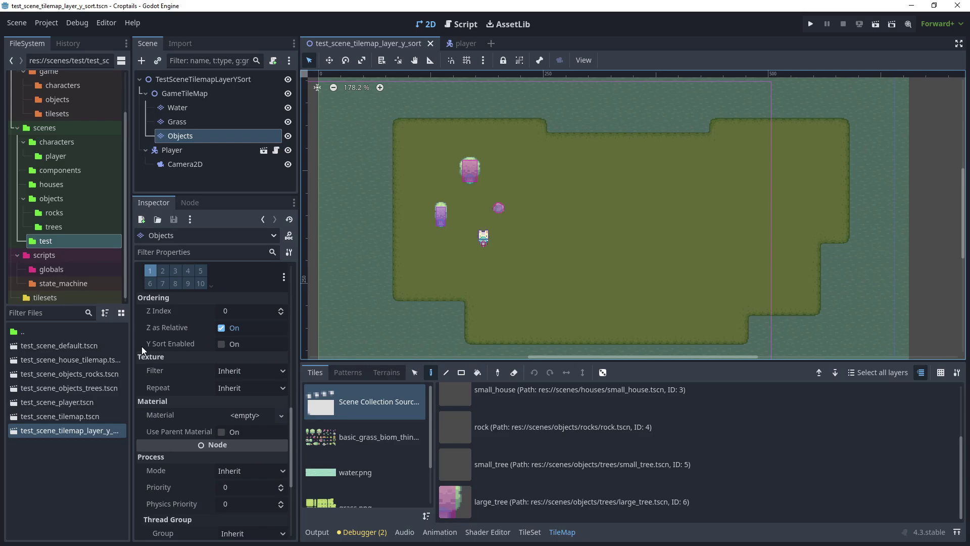
Enable Y Sort on the Objects layer and test-run, walking the player into the small tree.
left_click(221, 343)
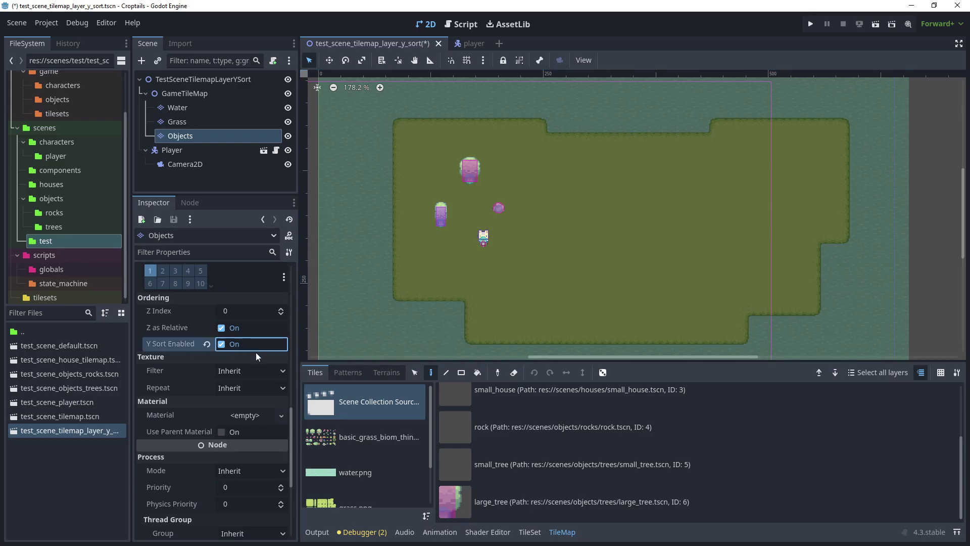
left_click(876, 24)
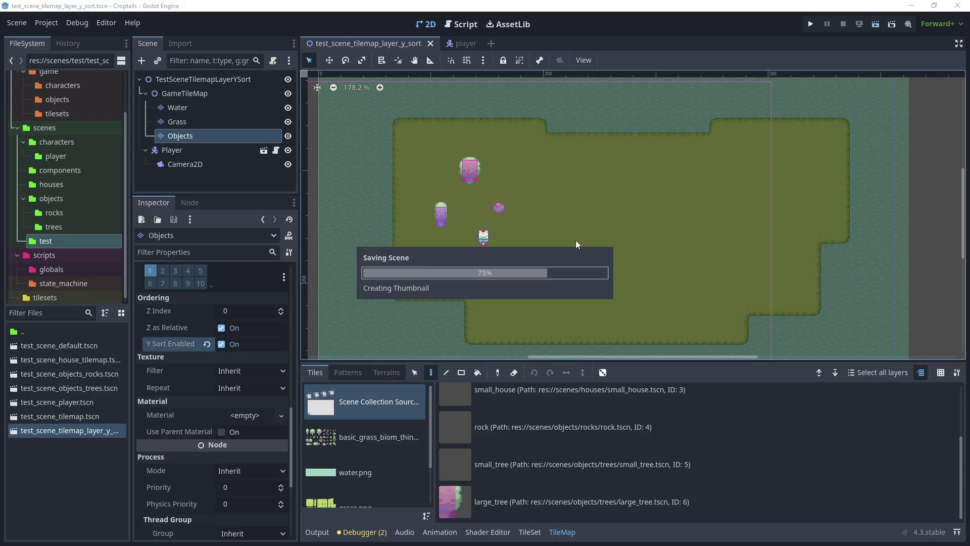
key("d")
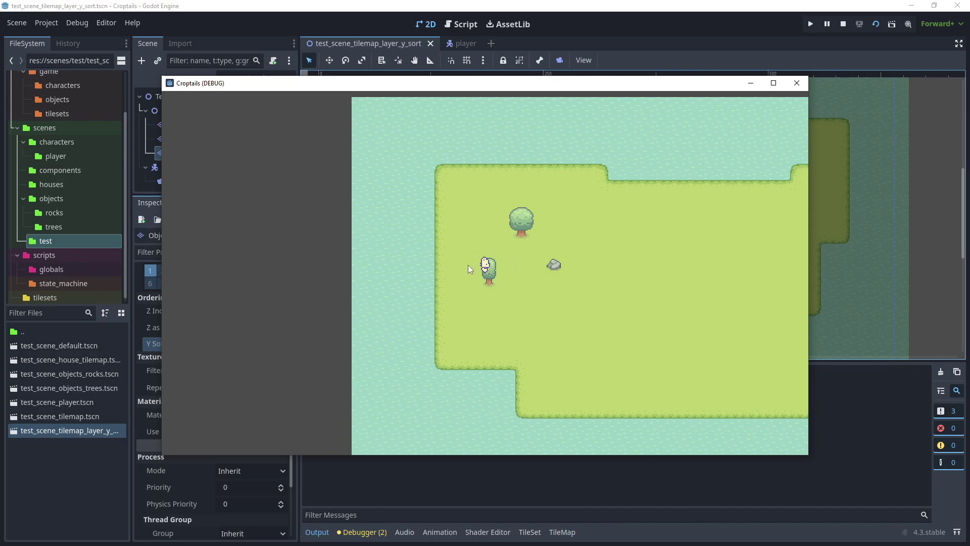
left_click(797, 83)
left_click(145, 150)
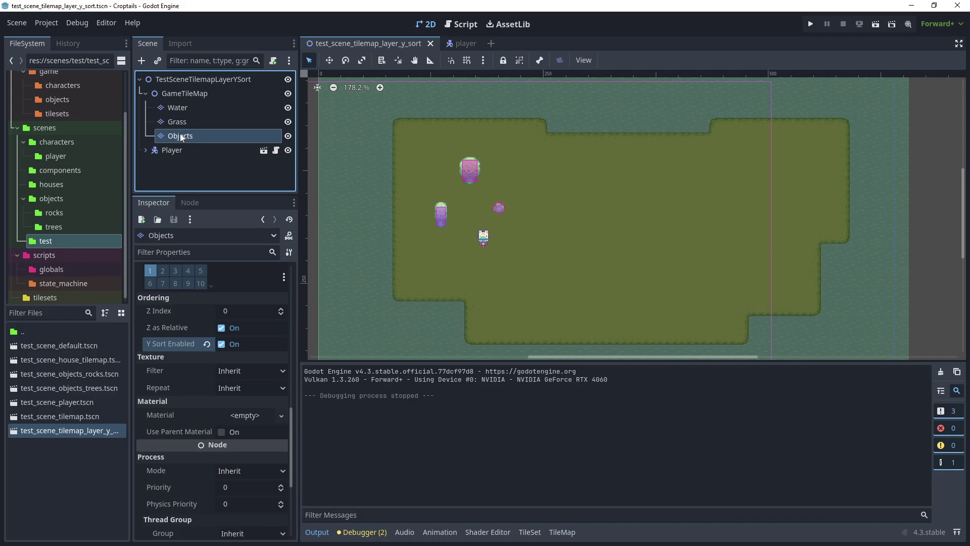
Enable Ordering > Y Sort Enabled on the GameTileMap node.
left_click(183, 93)
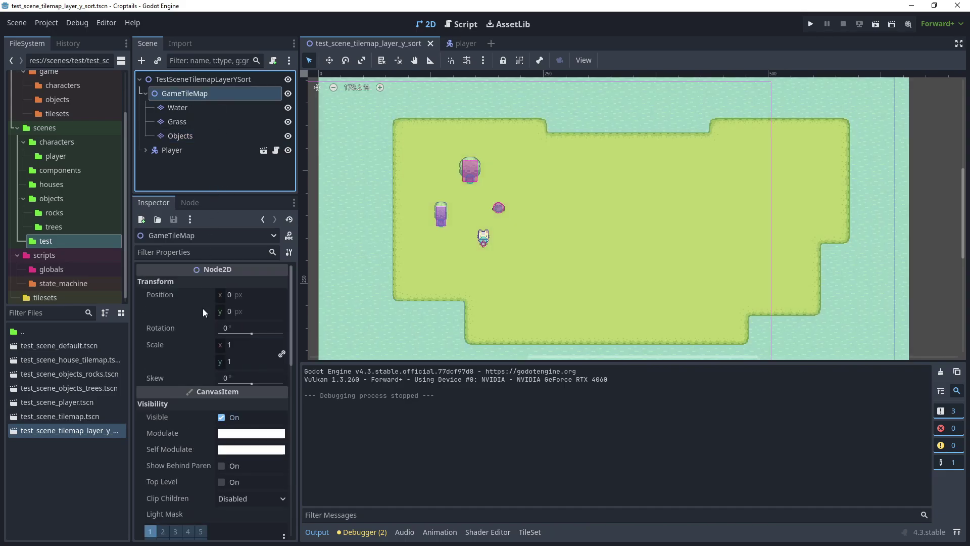
scroll(203, 312, "down", 5)
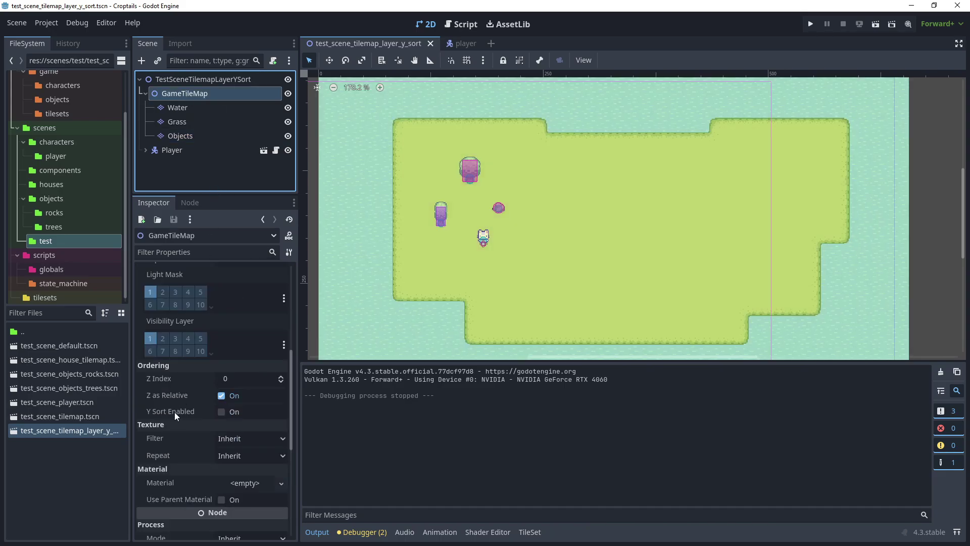
left_click(221, 411)
left_click(146, 94)
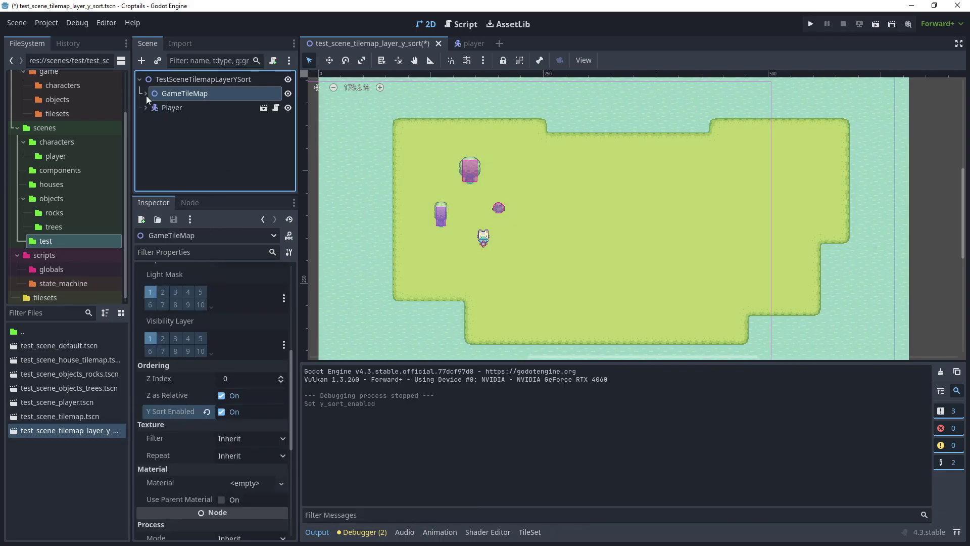
Test-run the scene, walking the player behind the small tree and back out.
left_click(876, 24)
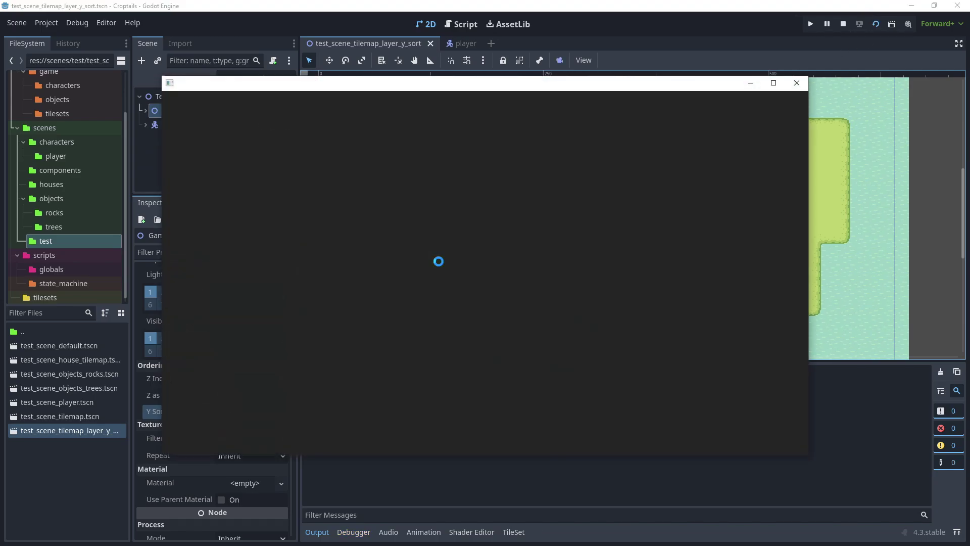
key("a")
key("w")
key("a")
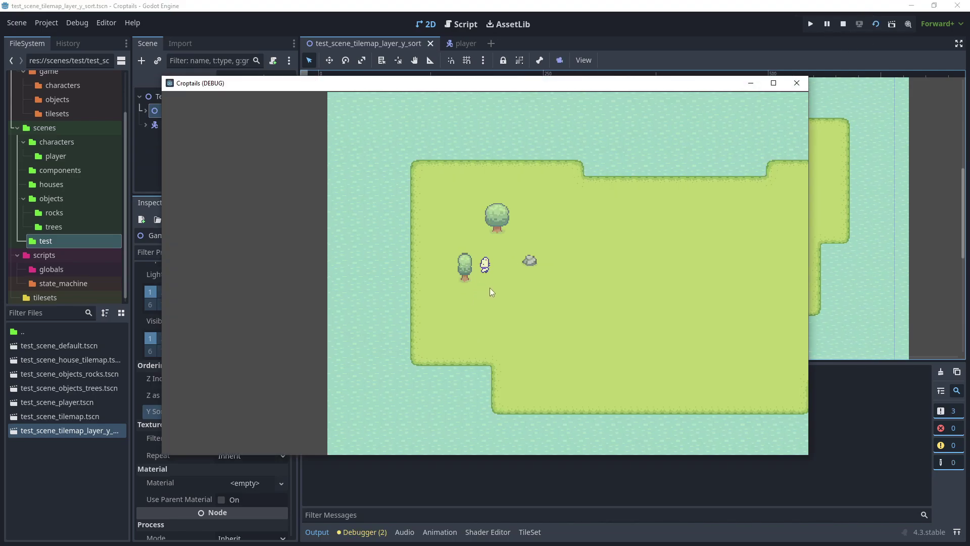
key("d")
left_click(799, 84)
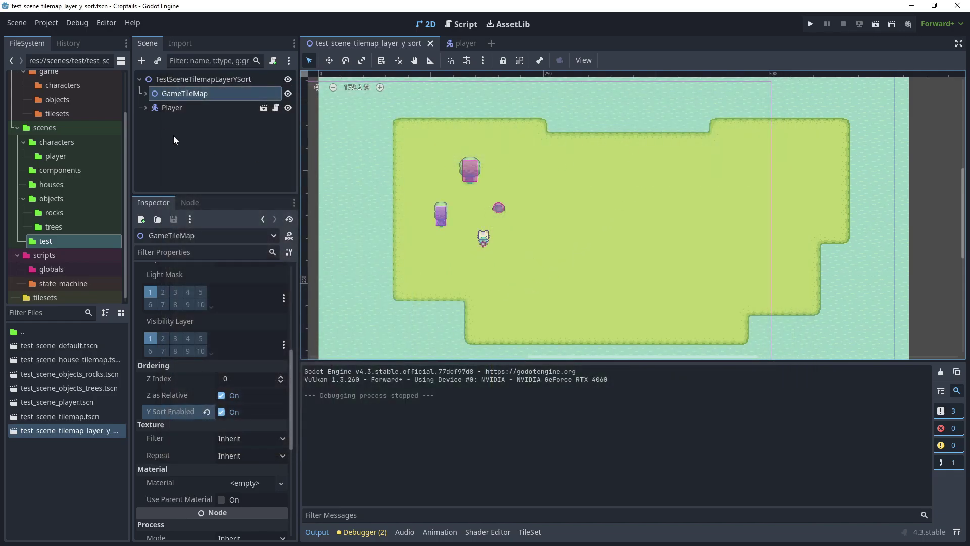
Enable Y Sort on the root TestSceneTilemapLayerYSort node.
left_click(172, 107)
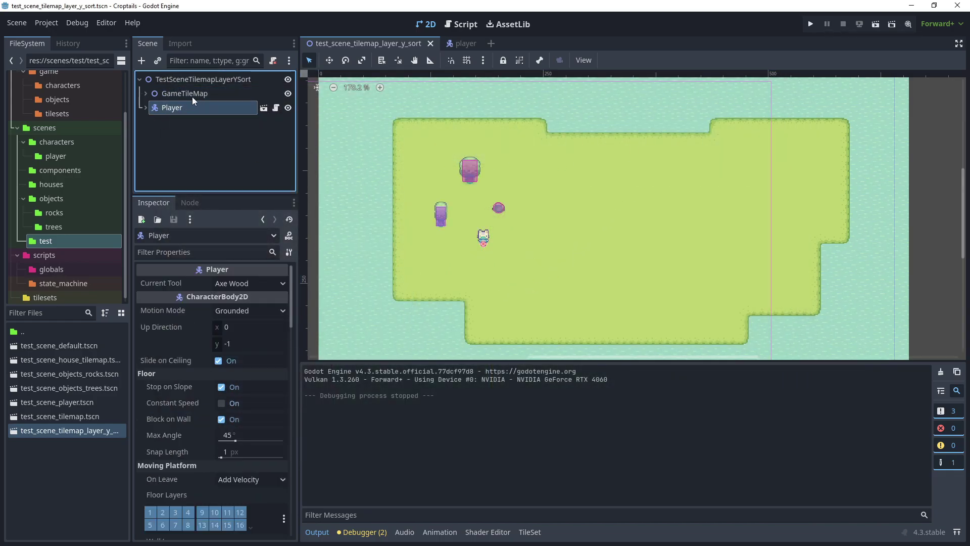
left_click(190, 93)
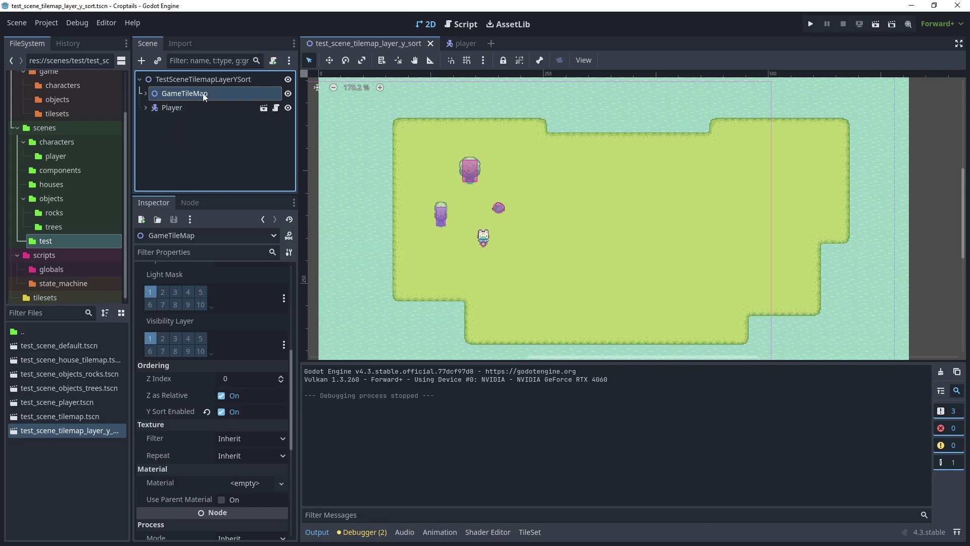
left_click(163, 77)
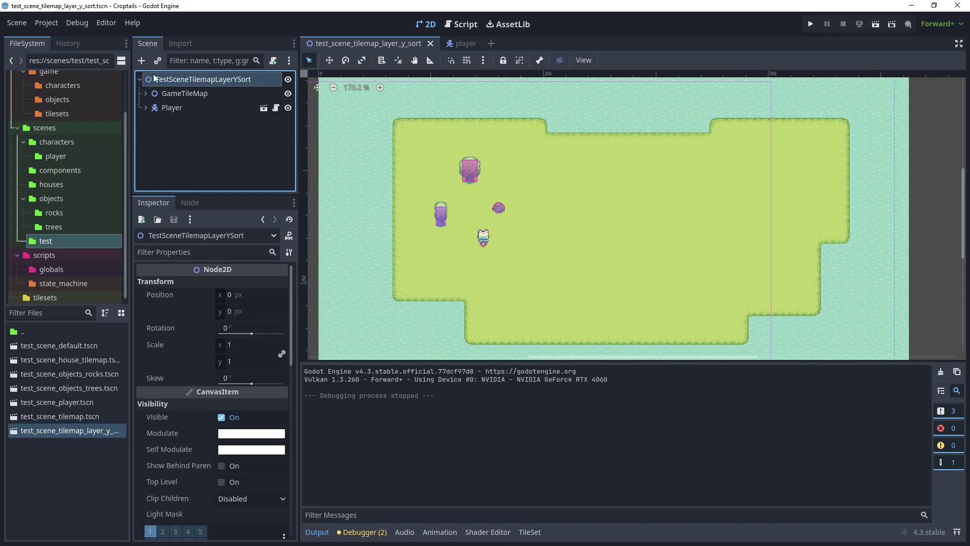
scroll(180, 347, "down", 5)
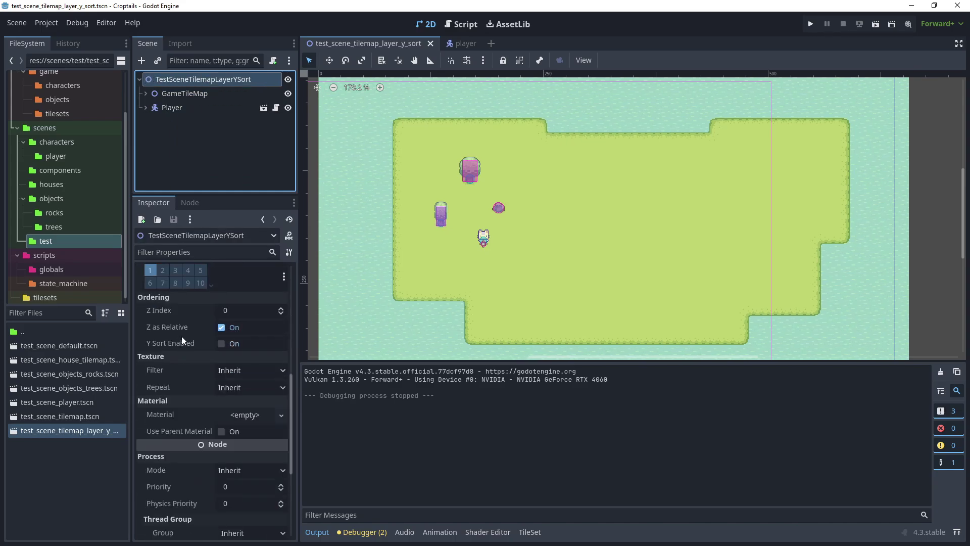
left_click(221, 343)
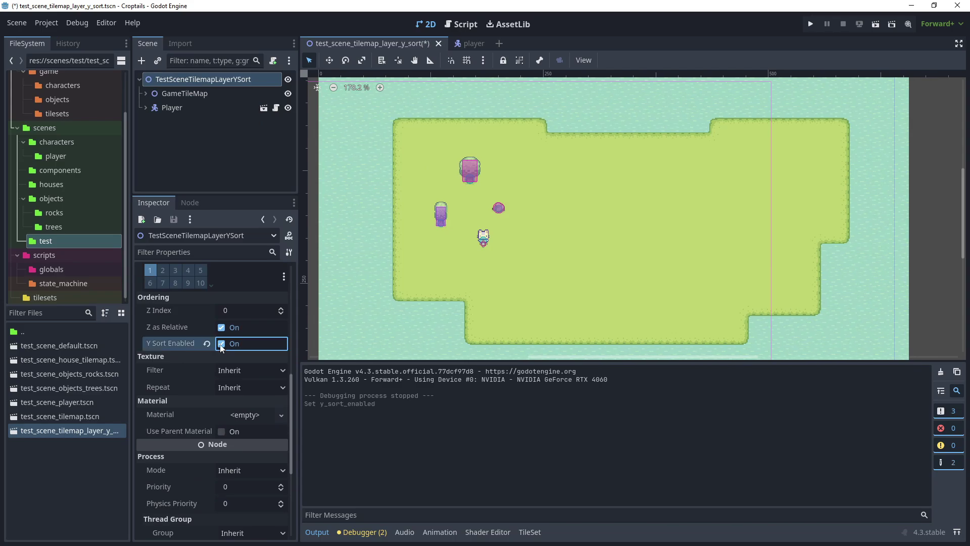
Run the scene and walk the player below and then behind the small tree.
left_click(876, 23)
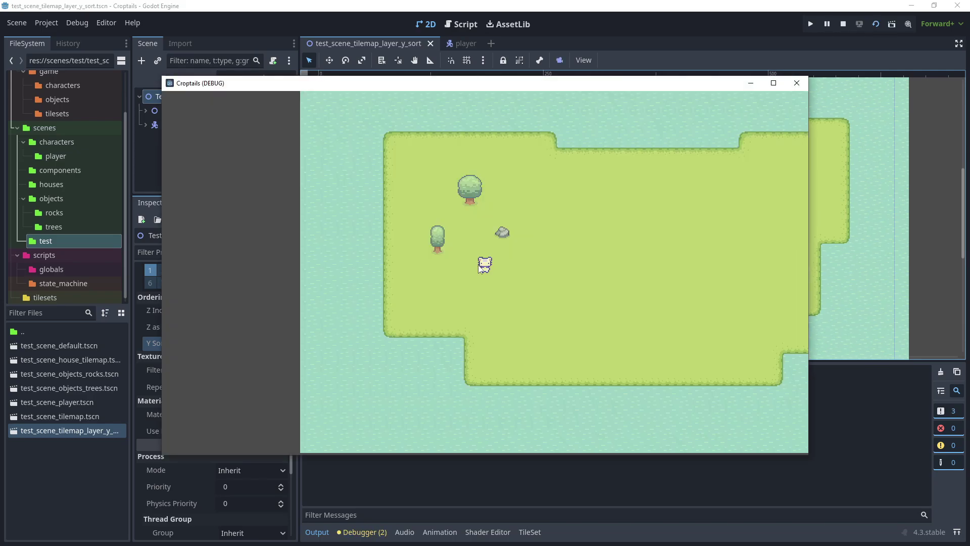
key("Left")
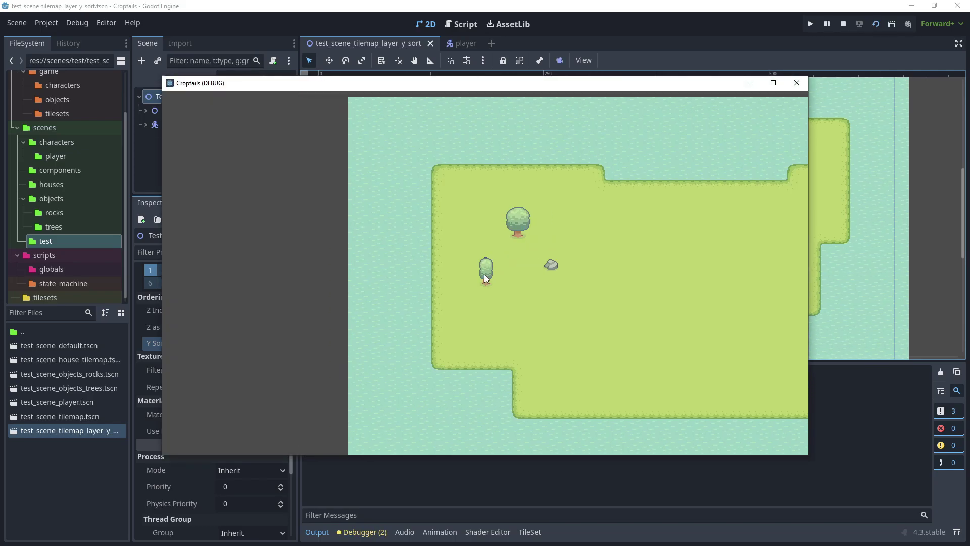
key("Down")
key("Right")
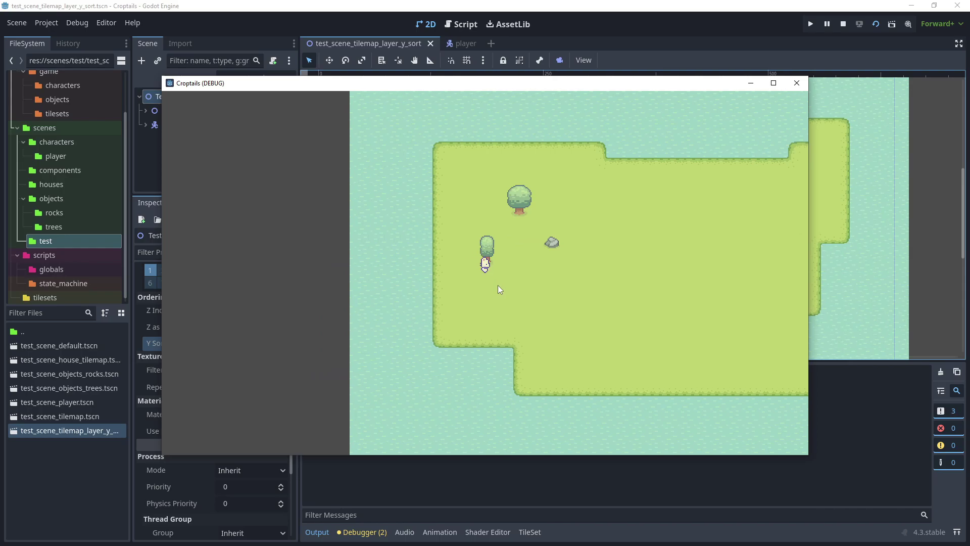
key("Up")
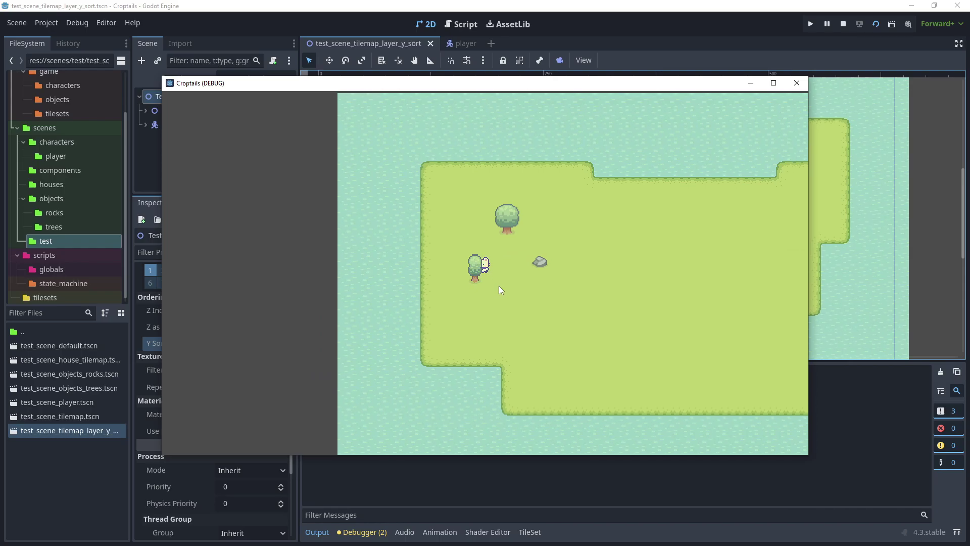
key("Left")
Walk the player around behind the big tree and past the rock, then close the game.
key("Right")
key("Up")
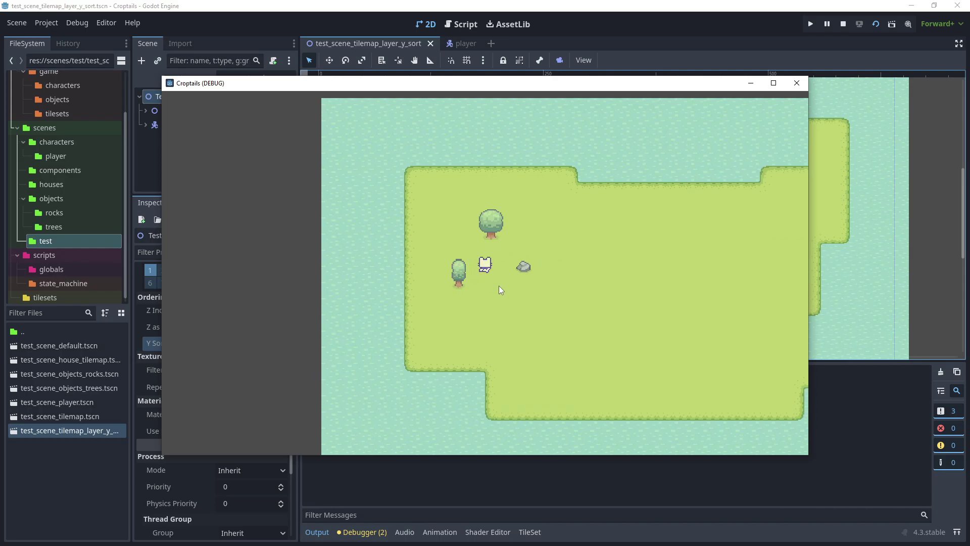
key("Left")
key("Up")
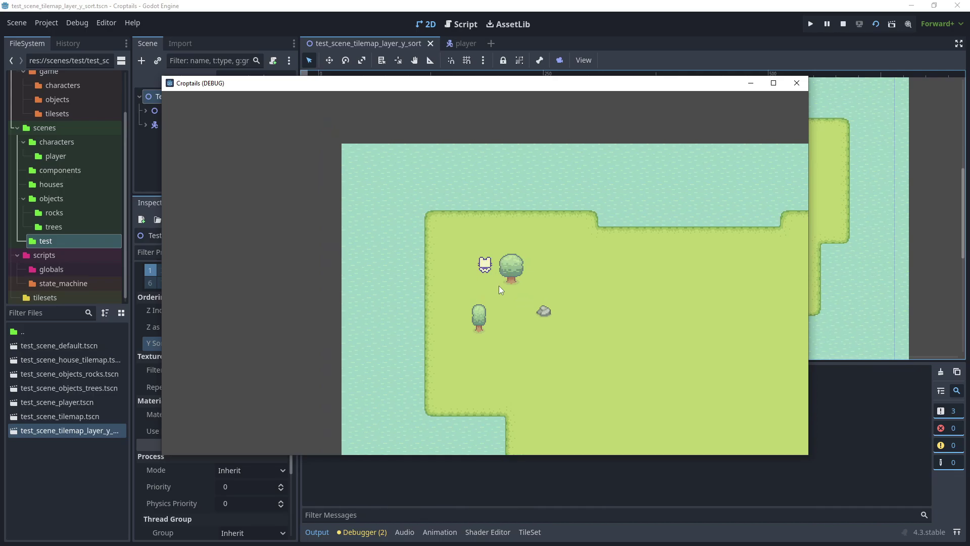
key("Right")
key("Down")
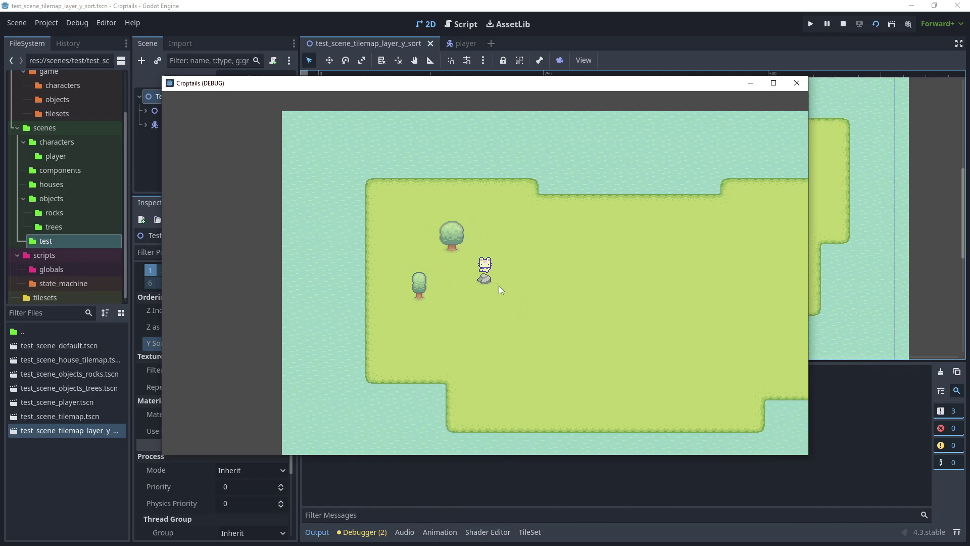
key("Left")
key("Down")
key("Right")
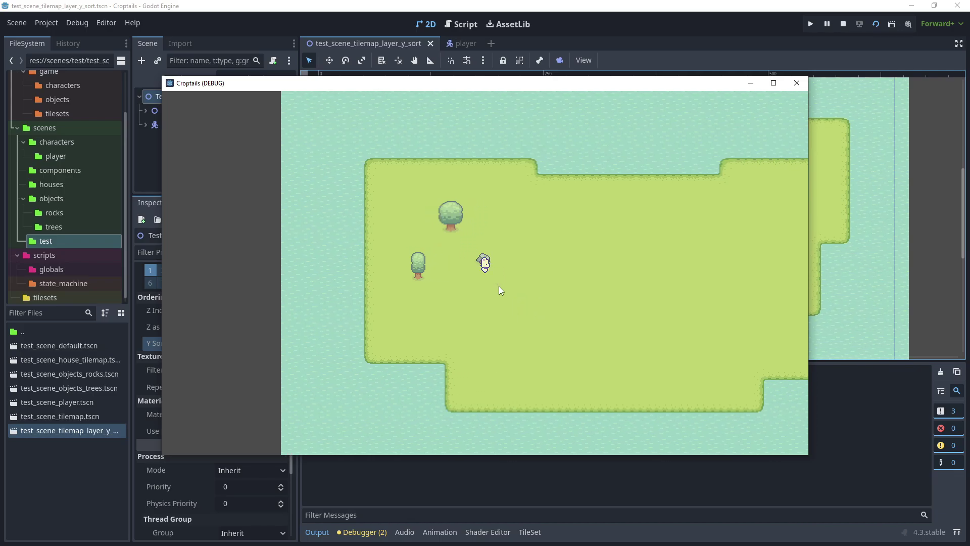
key("Left")
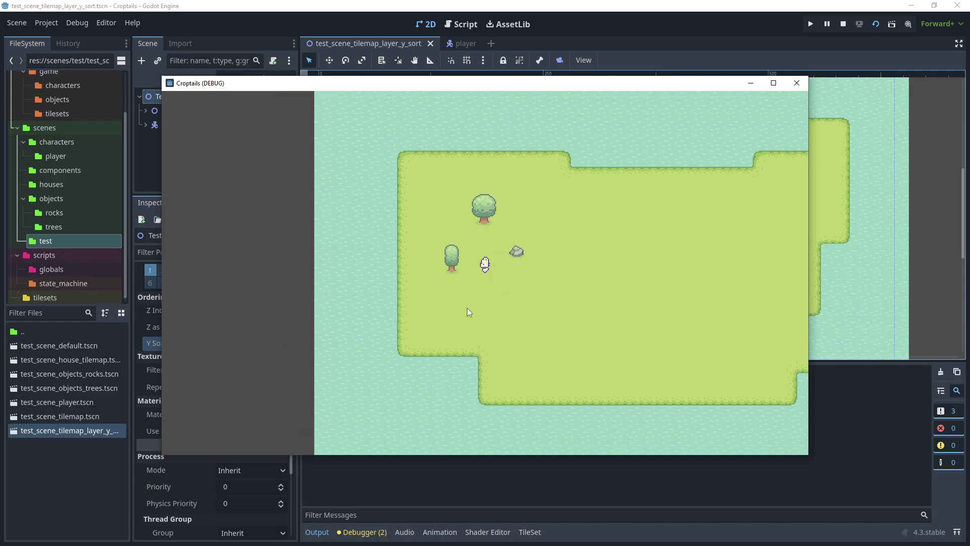
left_click(798, 83)
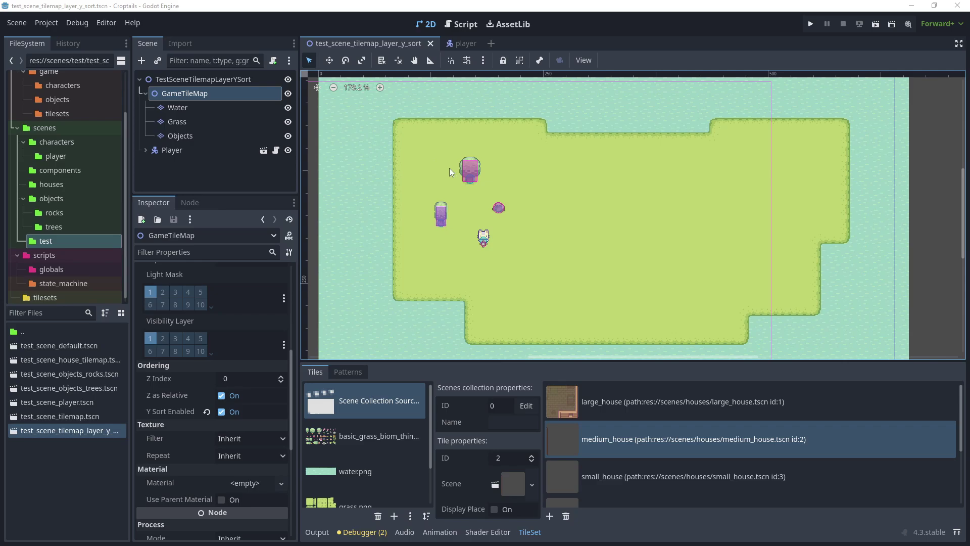
Show the basic_grass_biom atlas in an enlarged, zoomed-in TileSet panel.
left_click(188, 136)
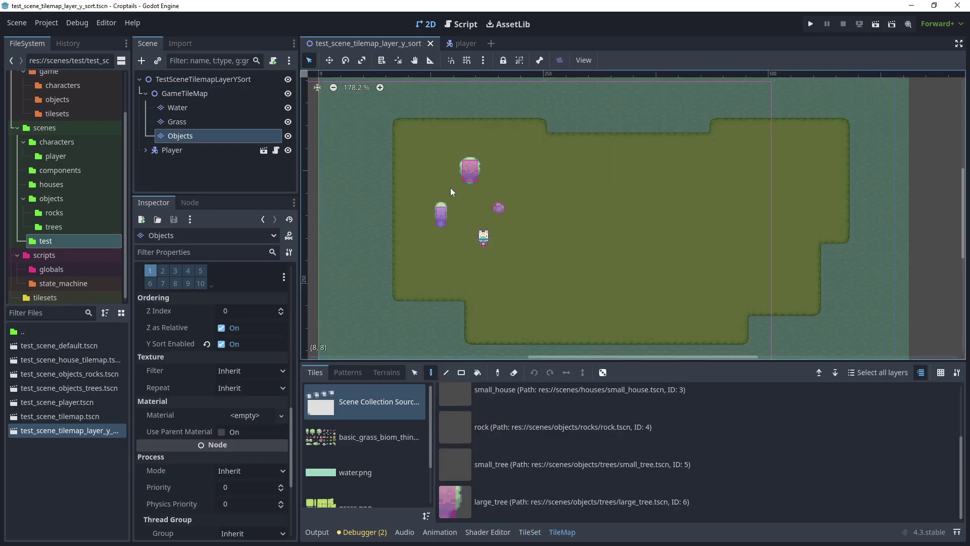
left_click(531, 534)
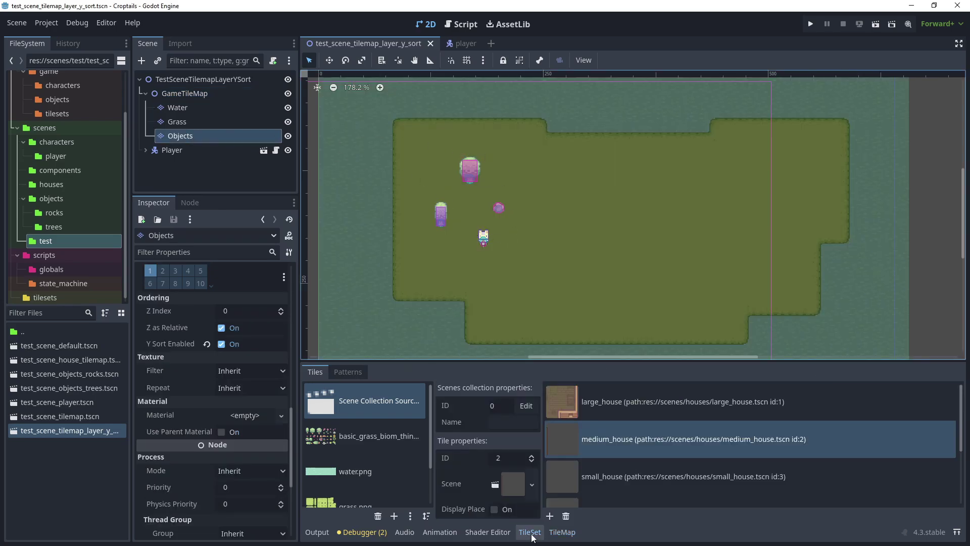
left_click(353, 438)
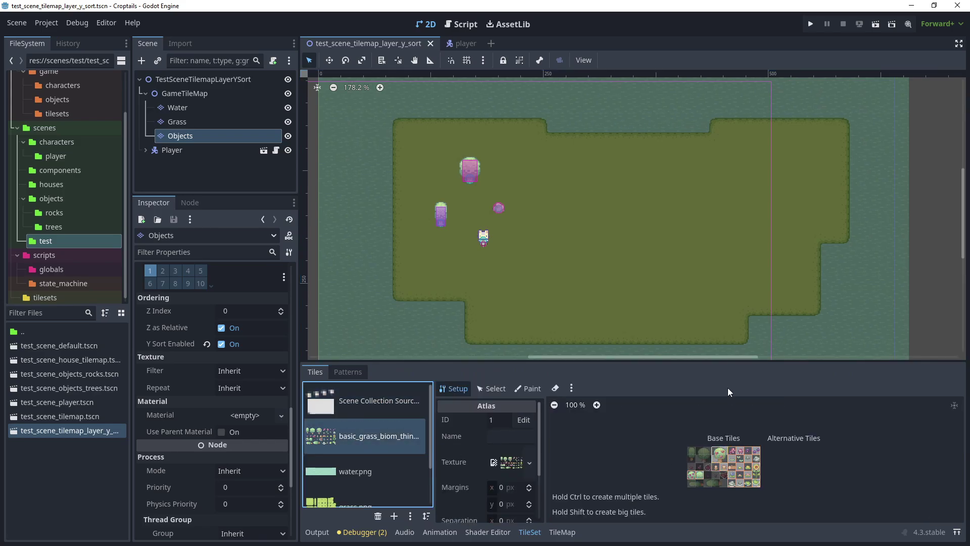
left_click_drag(701, 362, 705, 294)
scroll(729, 427, "up", 6)
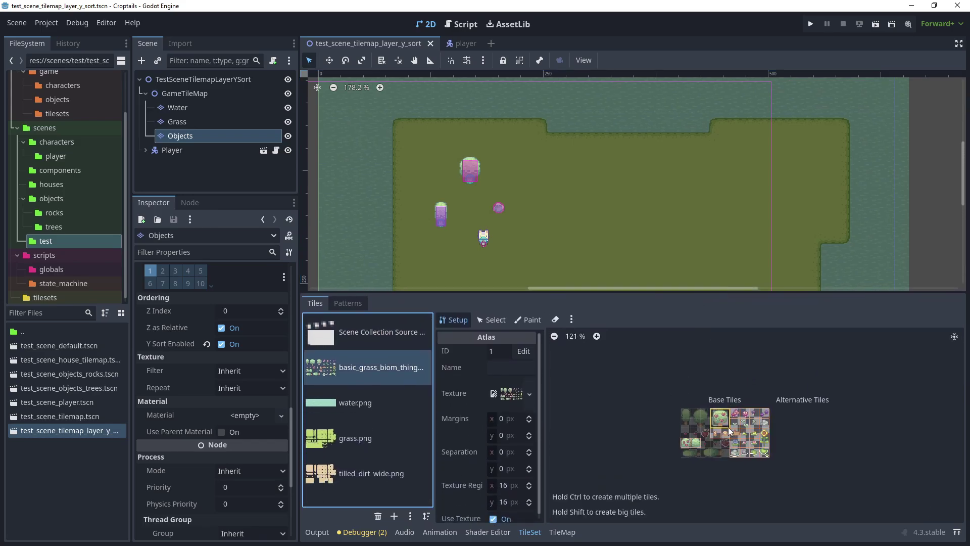
scroll(727, 430, "up", 1)
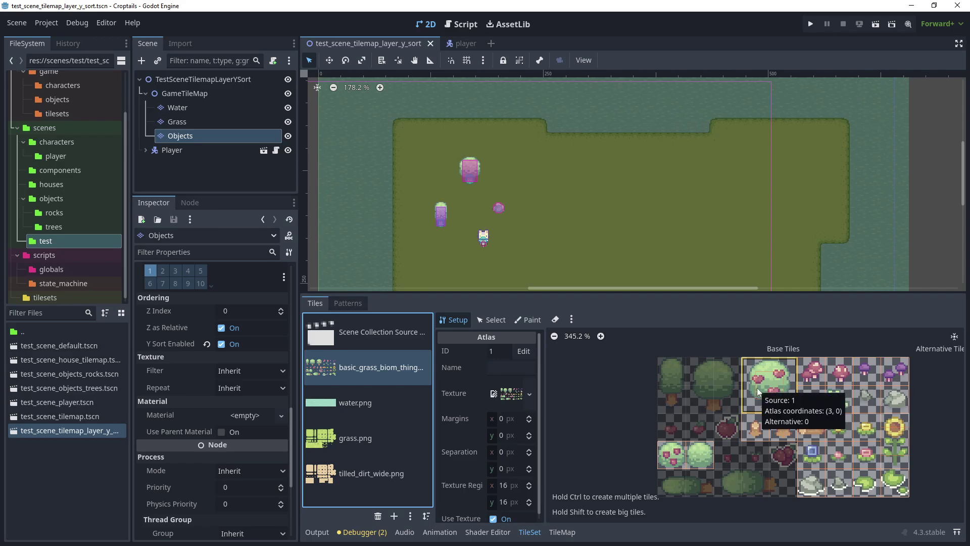
Inspect the sprout tiles at atlas coordinates (5, 1) and (6, 1).
left_click(815, 403)
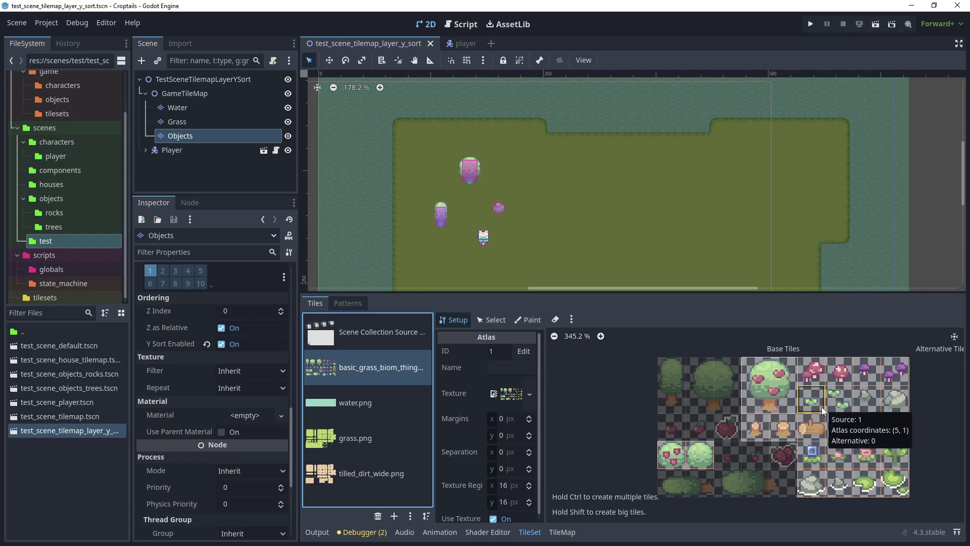
left_click(850, 402)
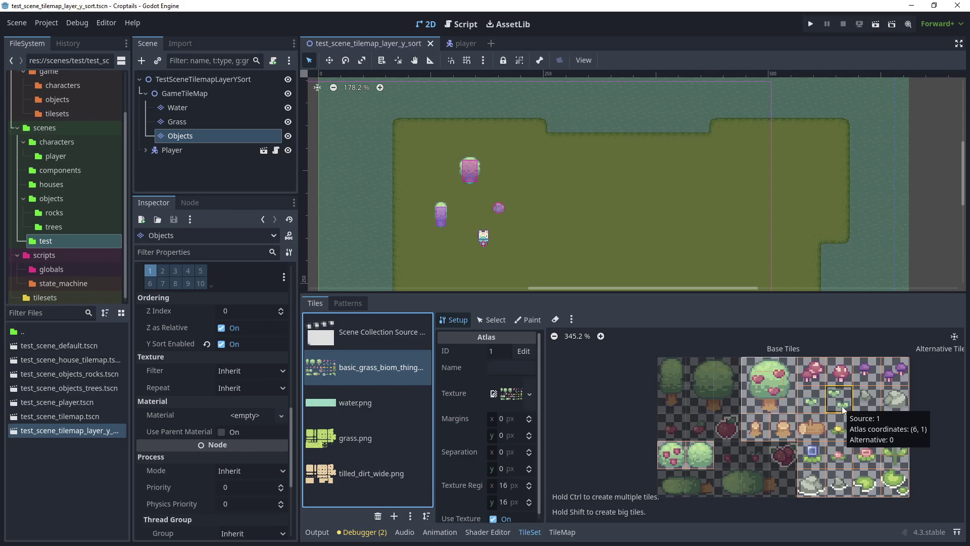
left_click(199, 94)
right_click(199, 94)
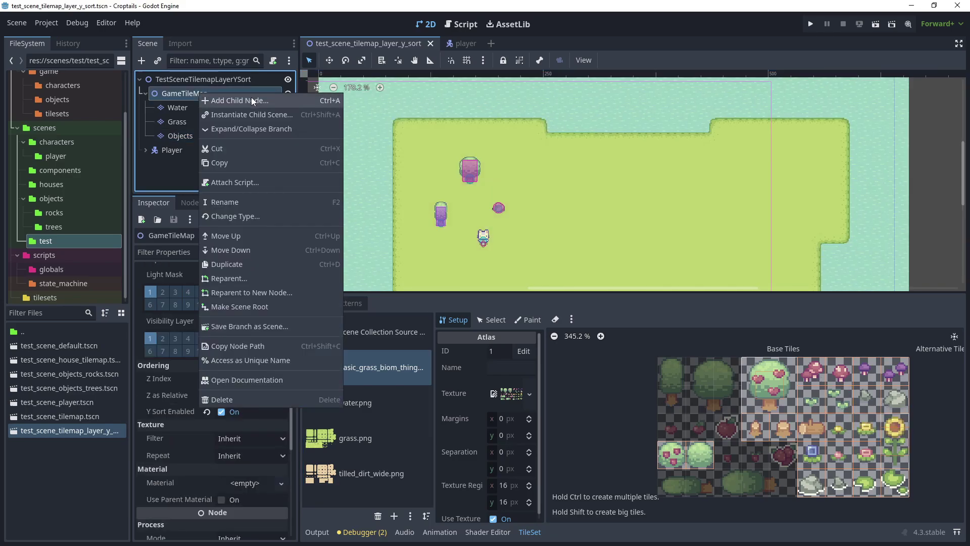
Add a TileMapLayer child to GameTileMap, name it Undergrowth, and move it above Objects.
left_click(251, 97)
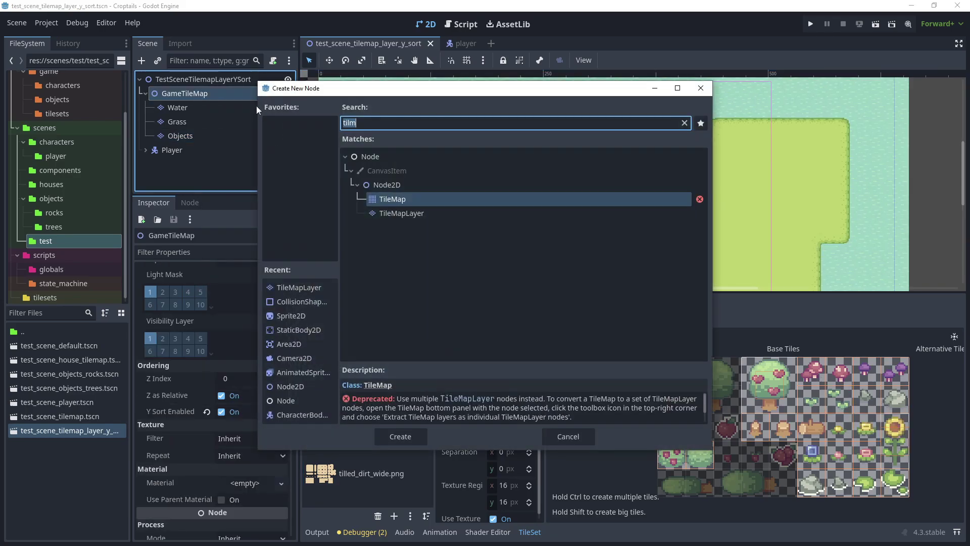
left_click(433, 213)
left_click(405, 438)
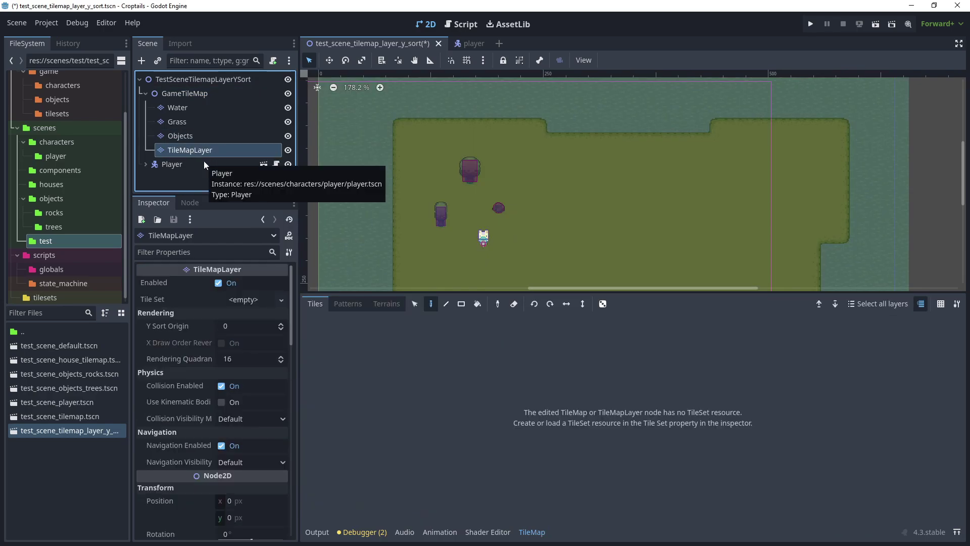
key("F2")
type("Underg")
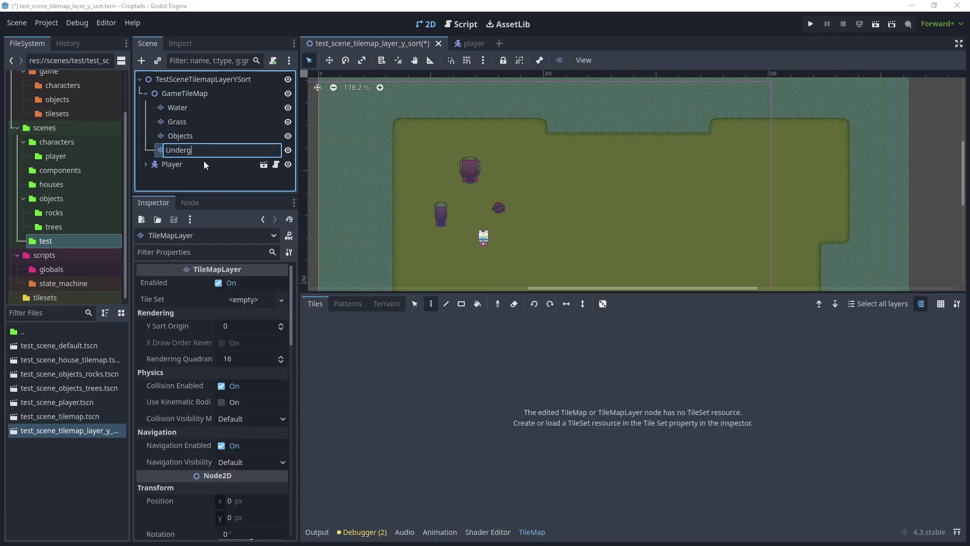
type("rowth")
key("Return")
left_click_drag(192, 151, 186, 132)
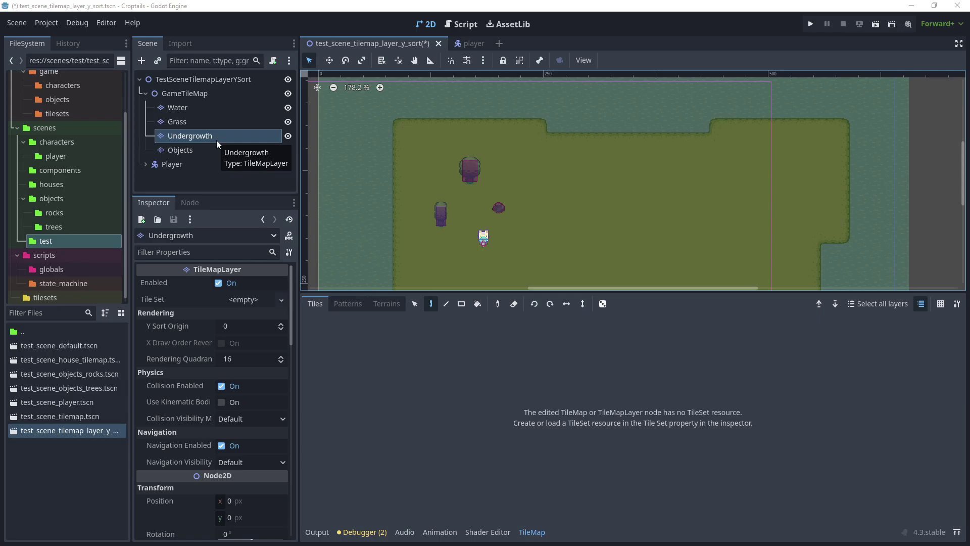
Quick Load game_tile_set.tres as the Undergrowth layer's tile set.
left_click(245, 302)
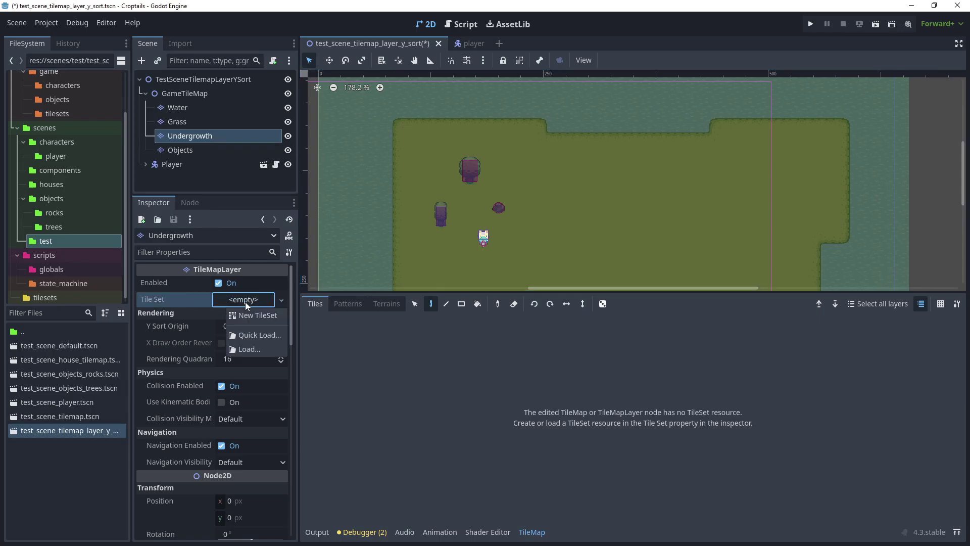
left_click(256, 336)
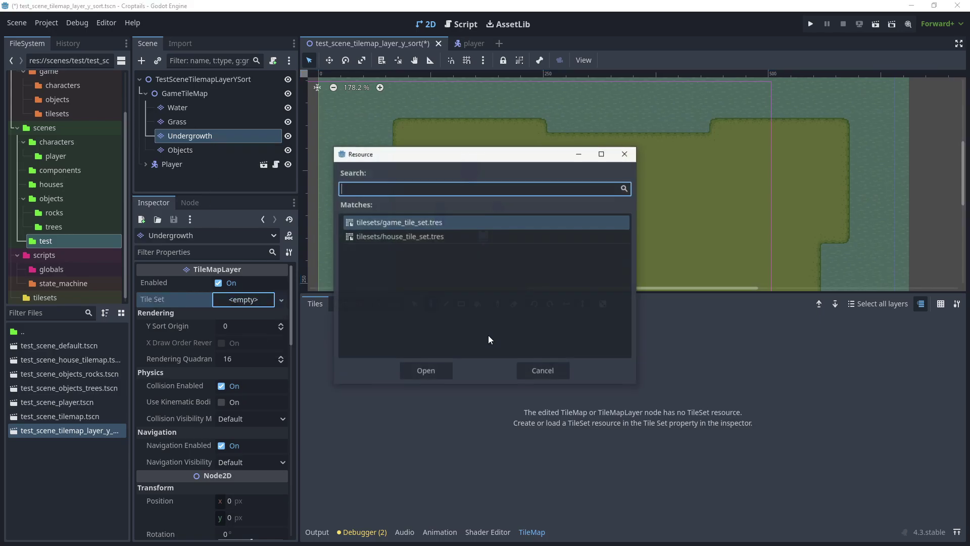
left_click(426, 371)
scroll(229, 359, "down", 5)
scroll(229, 358, "down", 6)
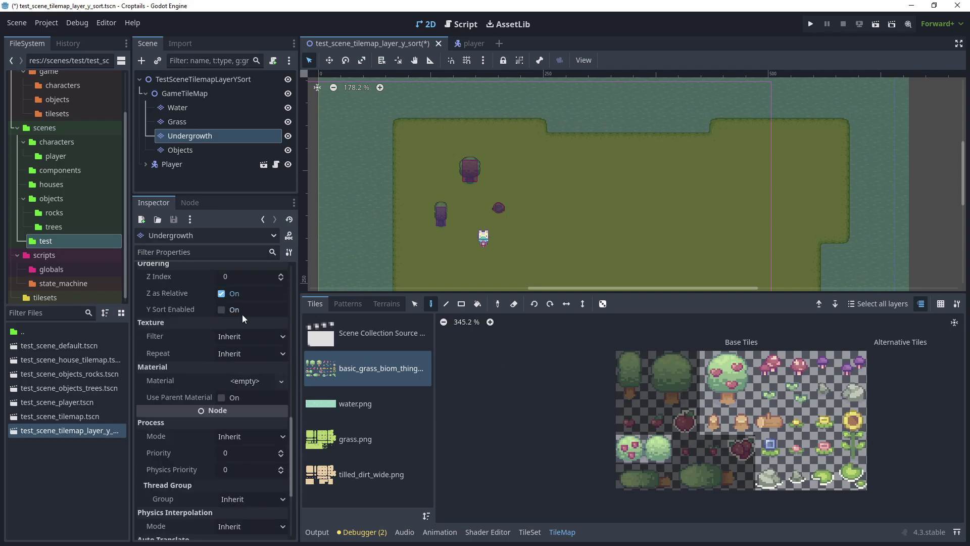
Paint leaf sprouts, a yellow and a pink flower, and a purple mushroom on Undergrowth.
scroll(778, 414, "up", 3)
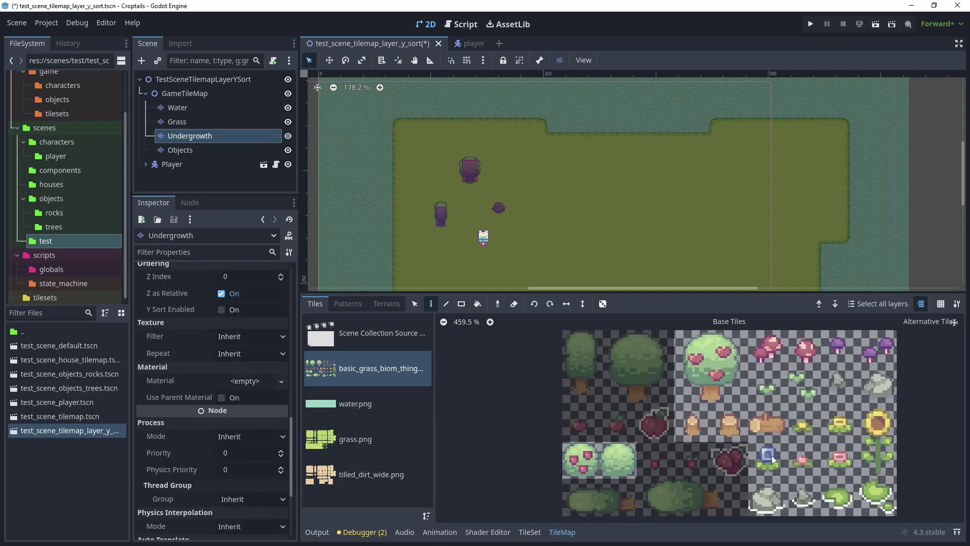
left_click(840, 460)
left_click(801, 429)
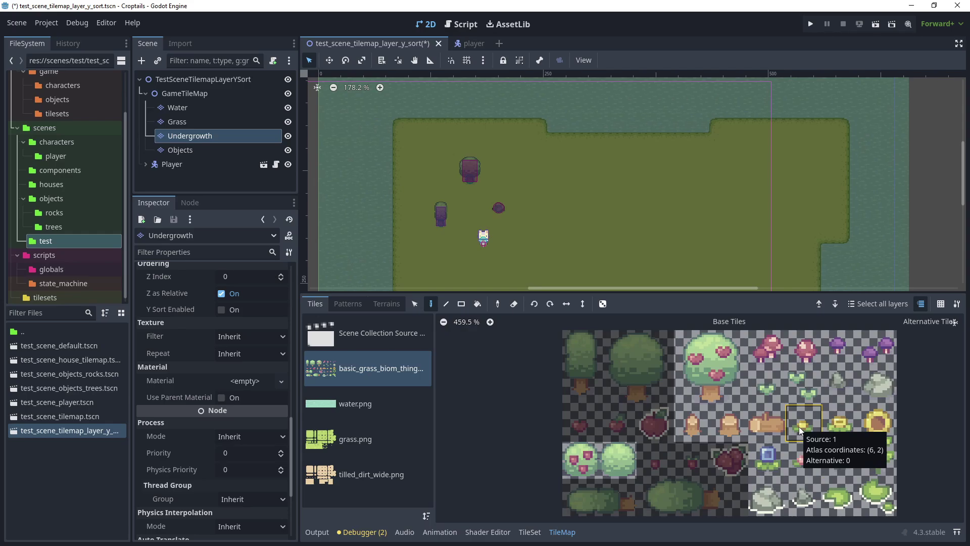
left_click(779, 383)
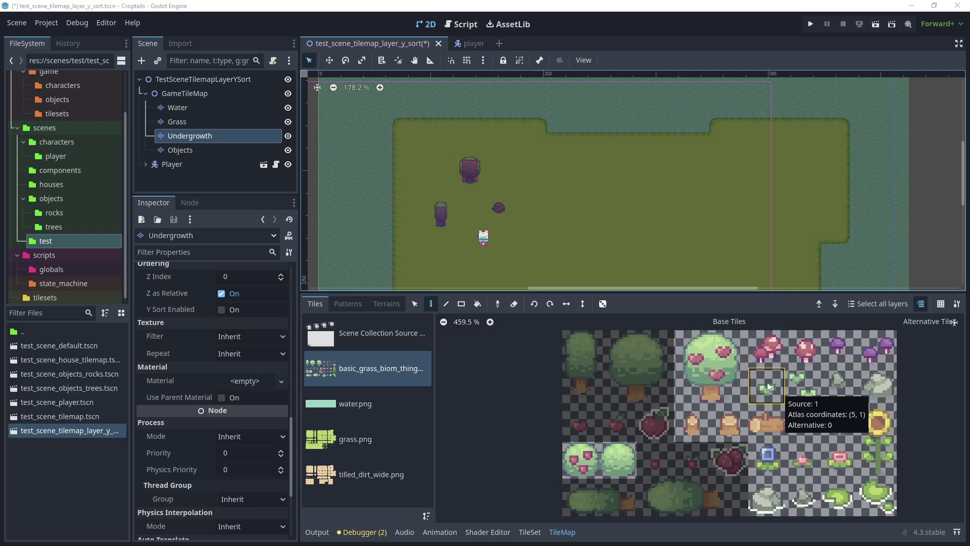
left_click(767, 384)
left_click(570, 168)
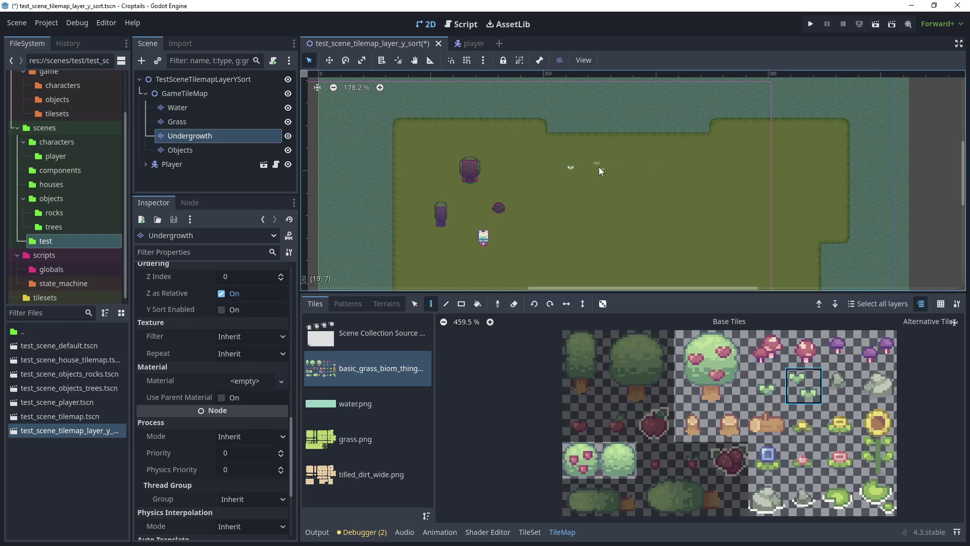
left_click(599, 166)
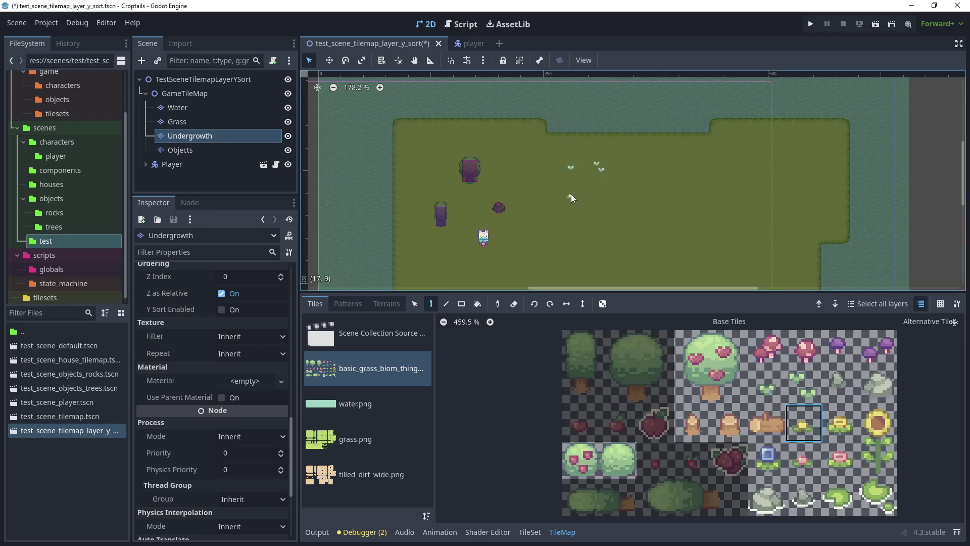
left_click(572, 195)
left_click(599, 196)
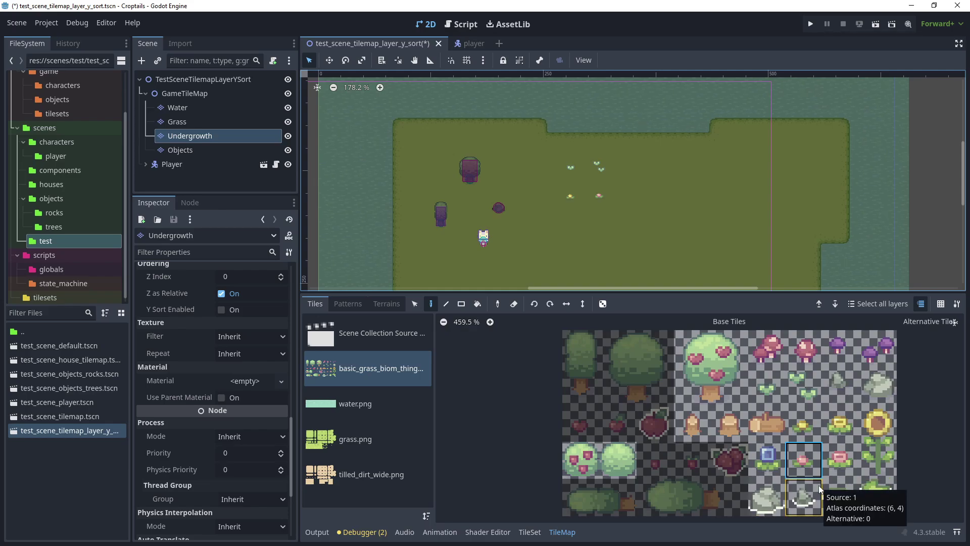
left_click(839, 349)
left_click(632, 169)
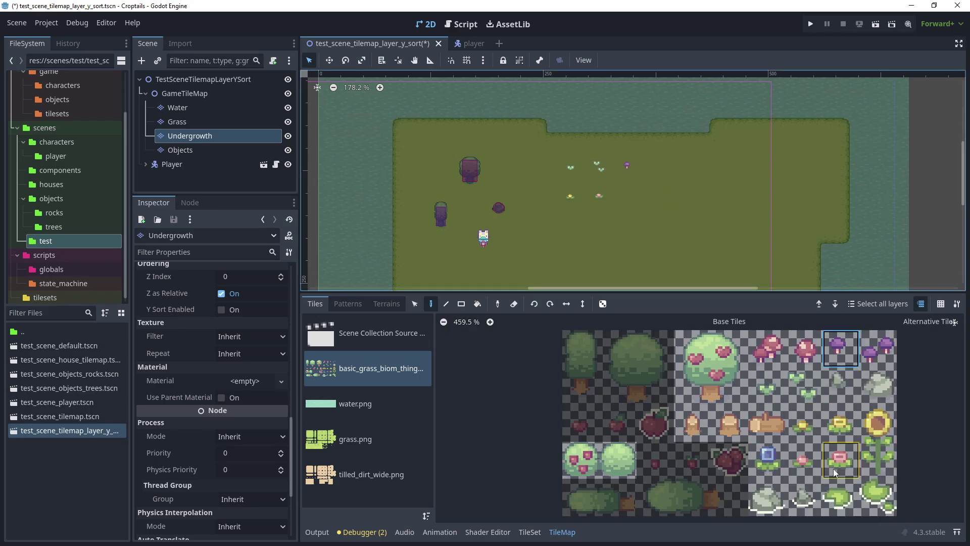
Run the current scene, walk the player right and up, then stop the game.
left_click(875, 28)
key("d")
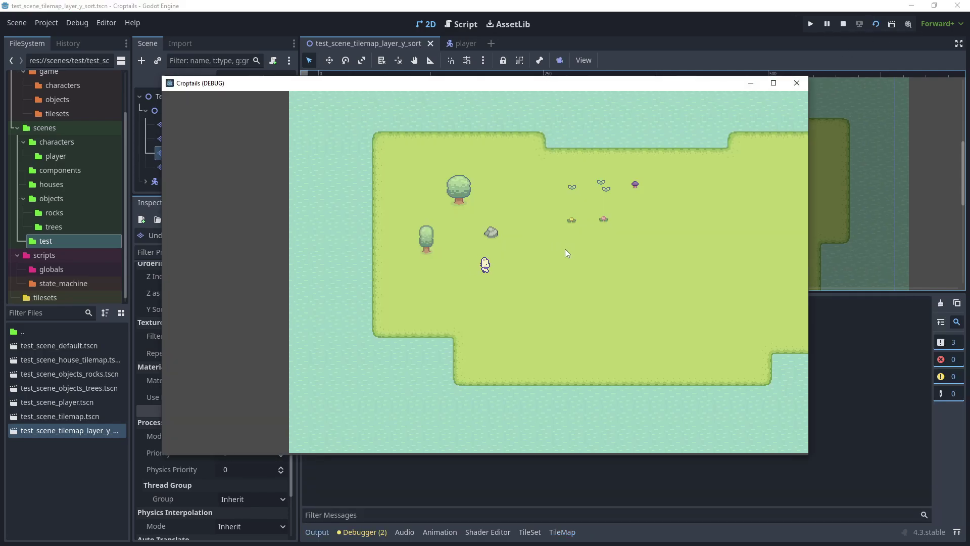
key("w")
key("Right")
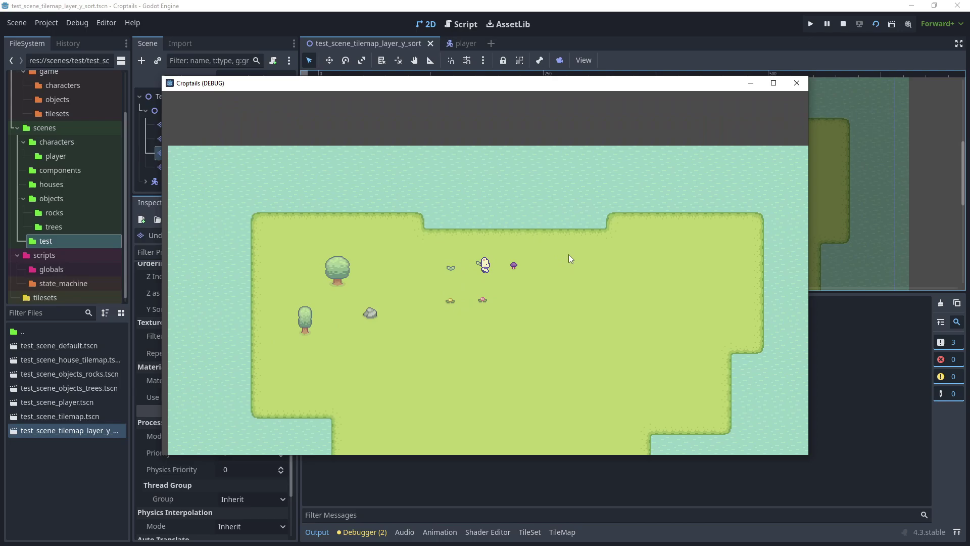
left_click(843, 24)
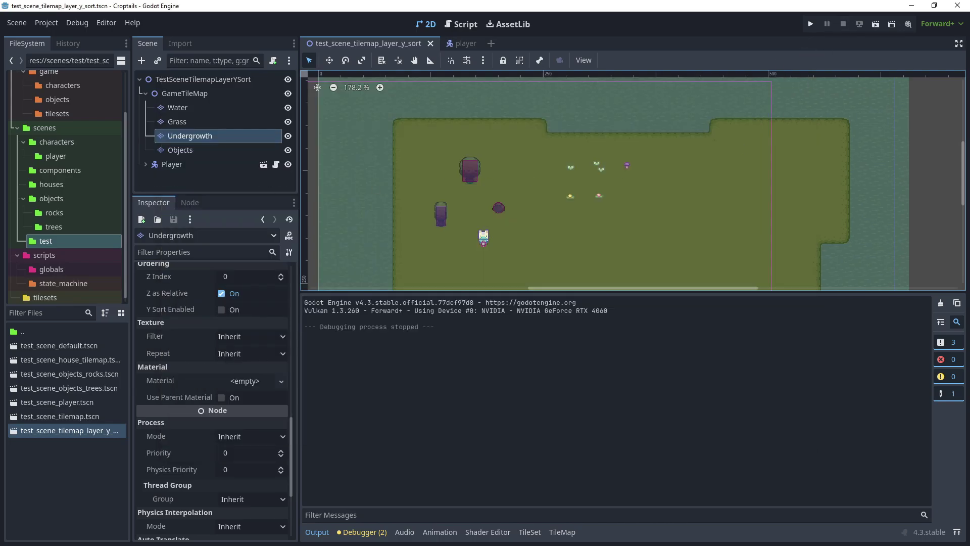
Add a TileMapLayer child to GameTileMap named Overgrowth and move it up one place.
right_click(199, 93)
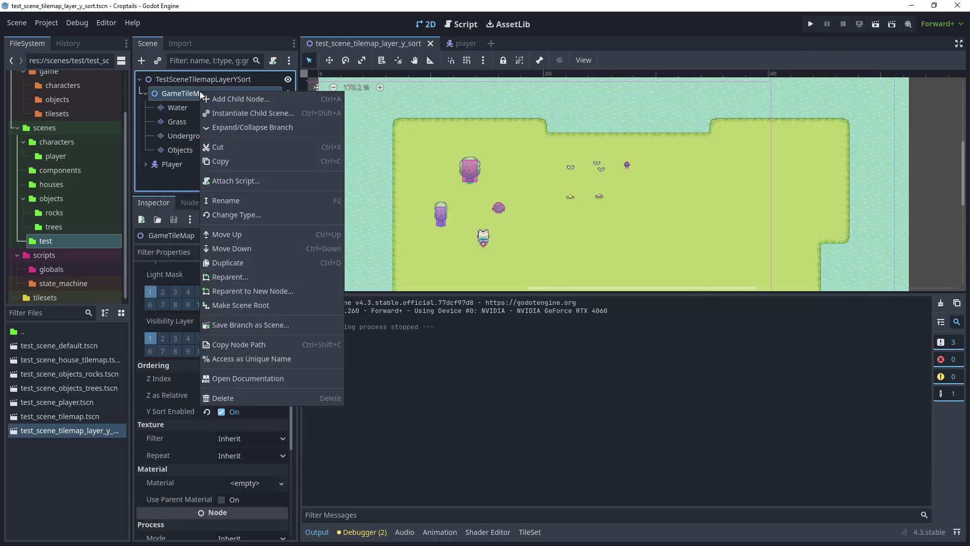
left_click(231, 98)
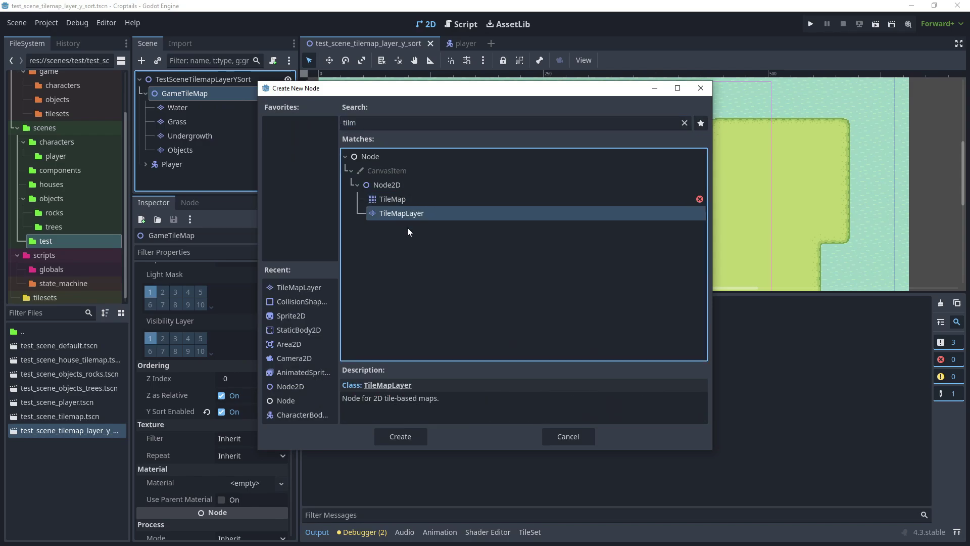
left_click(400, 437)
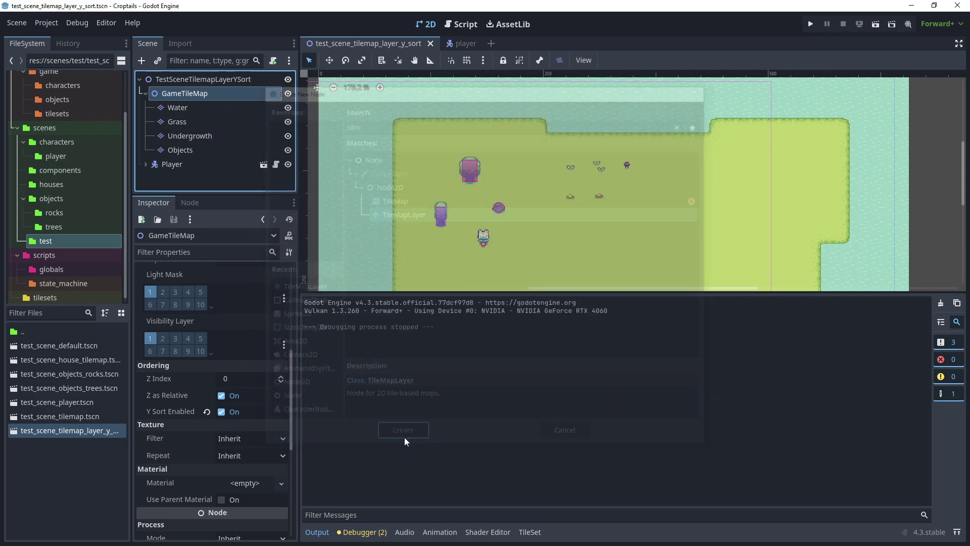
double_click(210, 165)
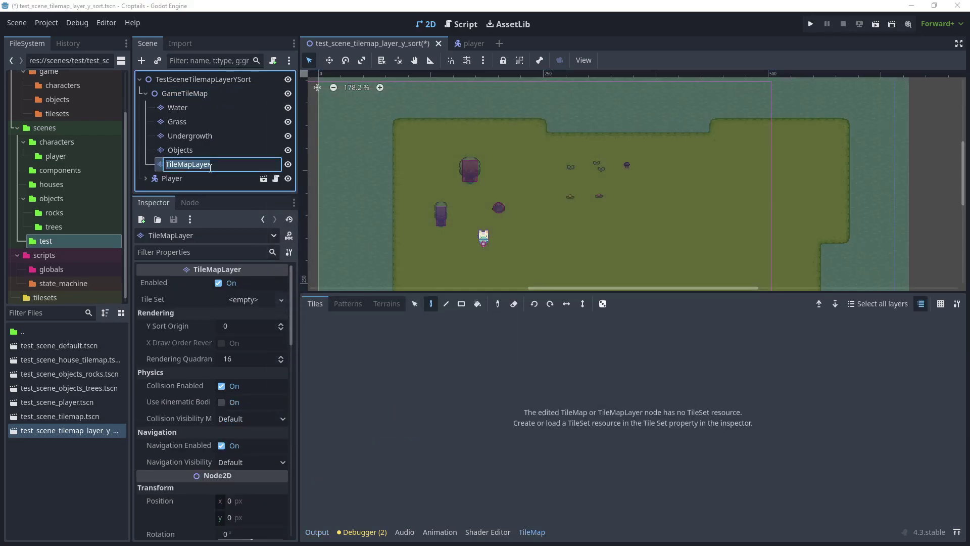
type("Overgrowth")
key("Return")
key("ctrl+Up")
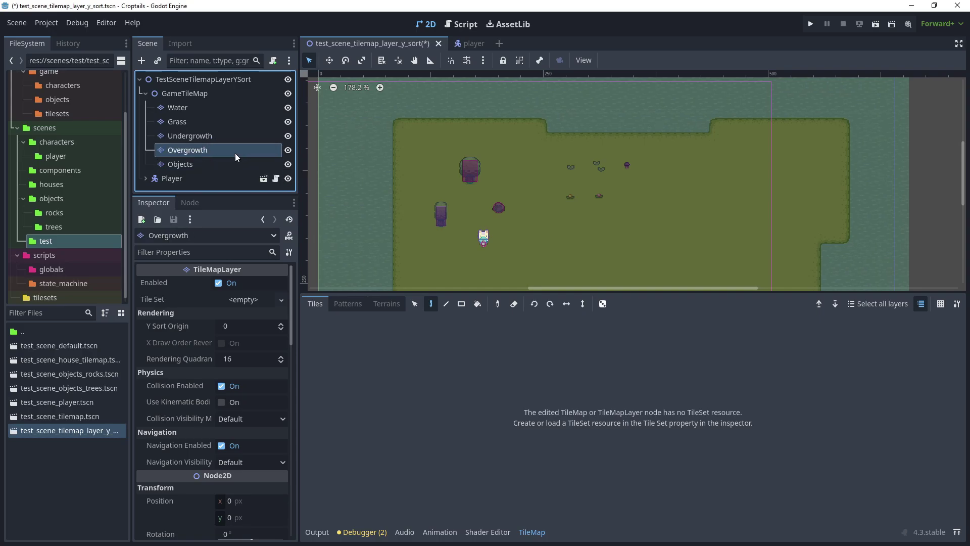
Quick Load game_tile_set as the Overgrowth layer's tile set.
left_click(244, 300)
left_click(262, 333)
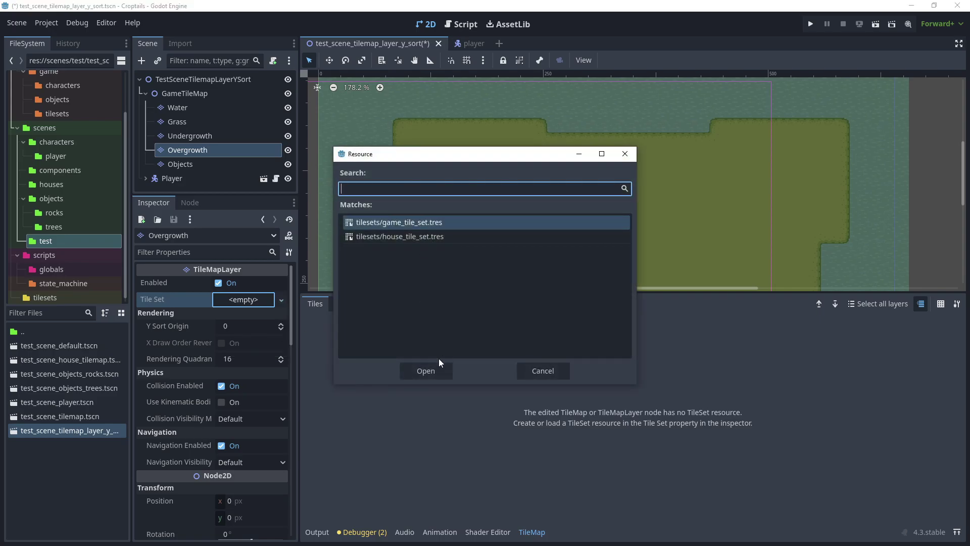
left_click(434, 375)
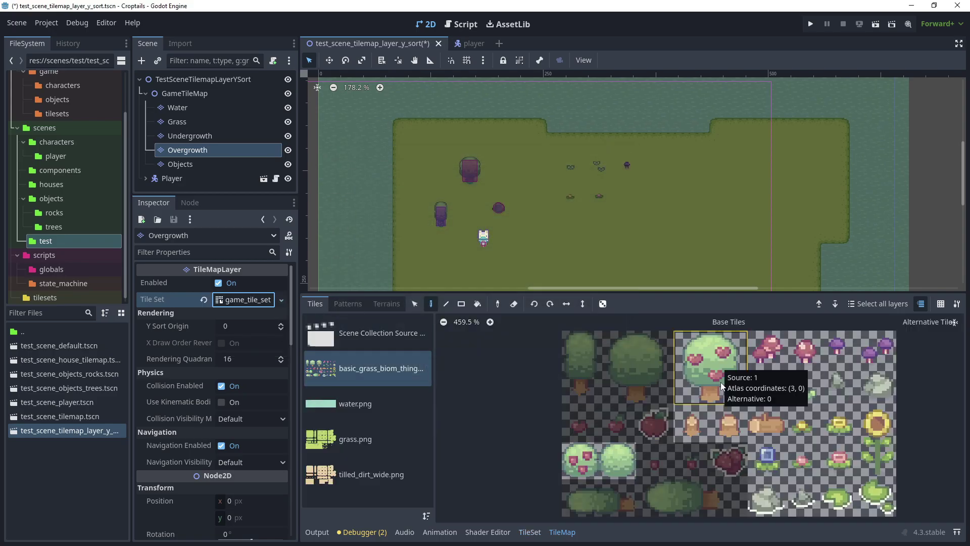
Paint a heart tree, sunflower, blue flower and two pink mushrooms in a row on Overgrowth.
left_click(701, 365)
left_click(557, 242)
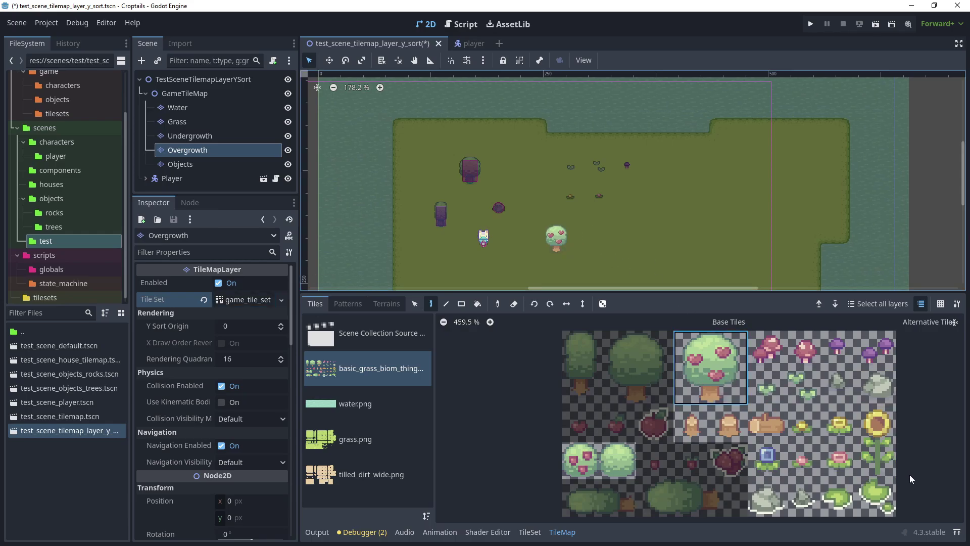
left_click(884, 453)
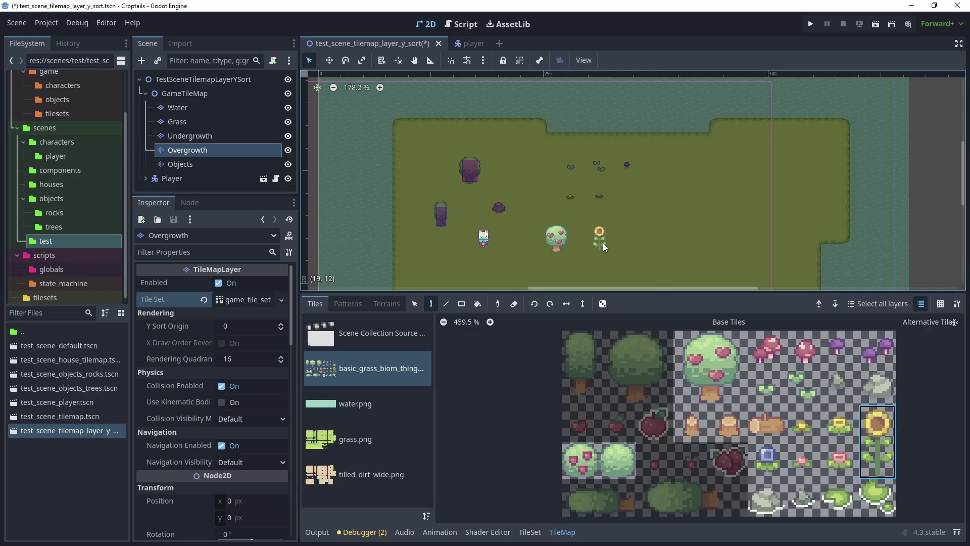
left_click(601, 243)
left_click(770, 458)
left_click(631, 249)
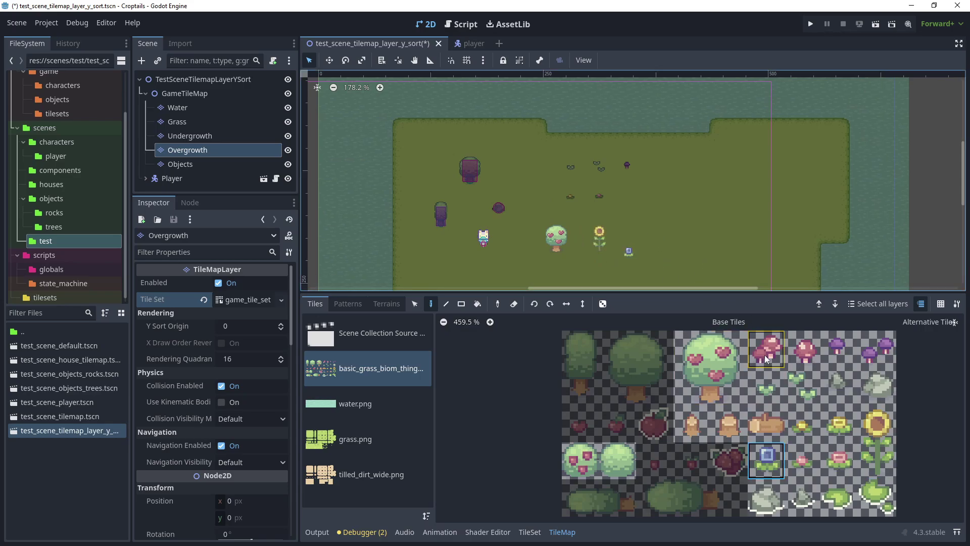
left_click(804, 349)
left_click(658, 252)
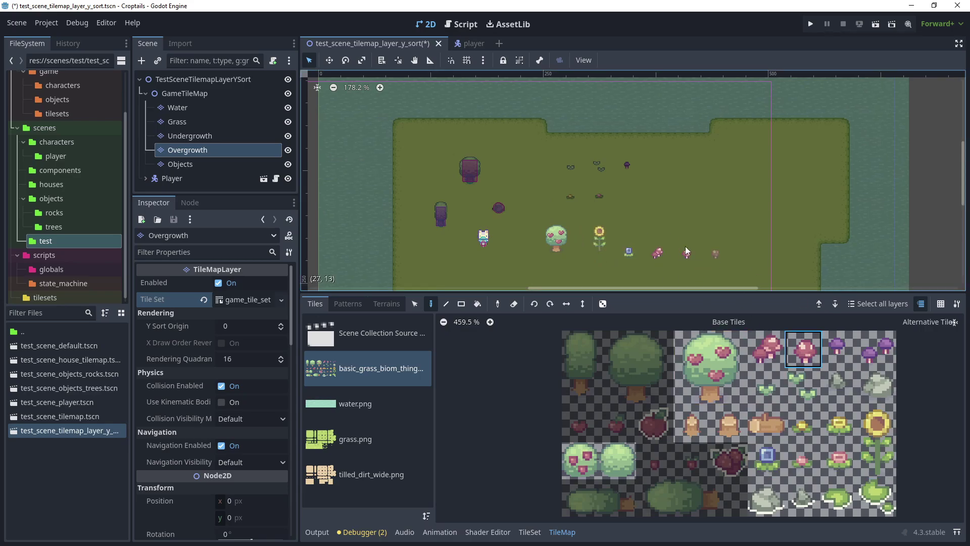
left_click(687, 251)
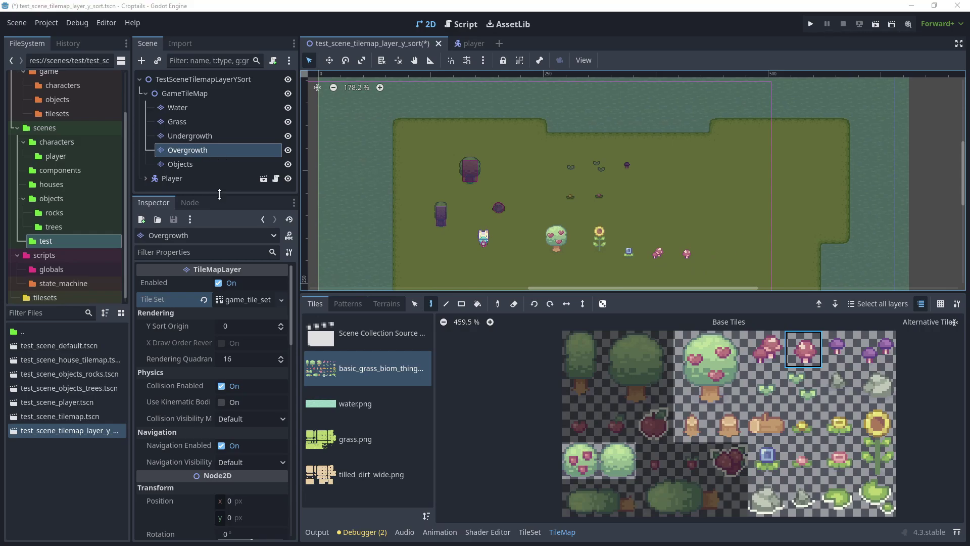
Turn on Y Sort Enabled for the Overgrowth layer and run the scene.
scroll(226, 370, "down", 3)
scroll(225, 370, "down", 6)
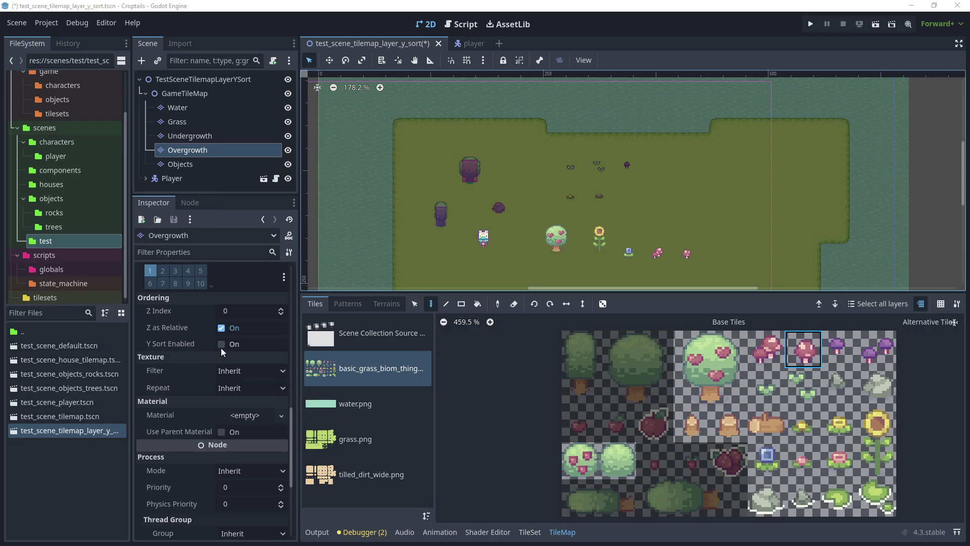
left_click(221, 346)
left_click(876, 25)
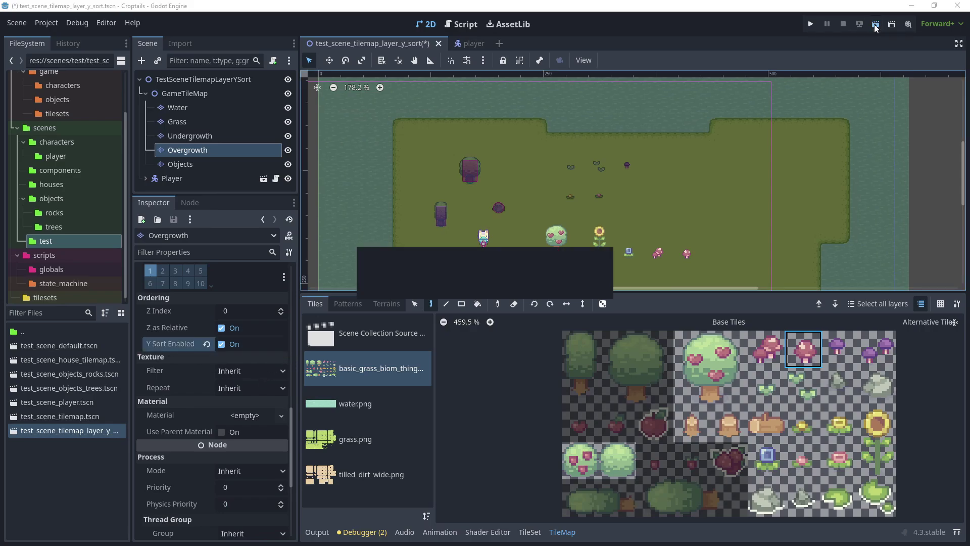
Walk the player up behind and back down in front of the heart tree.
key("d")
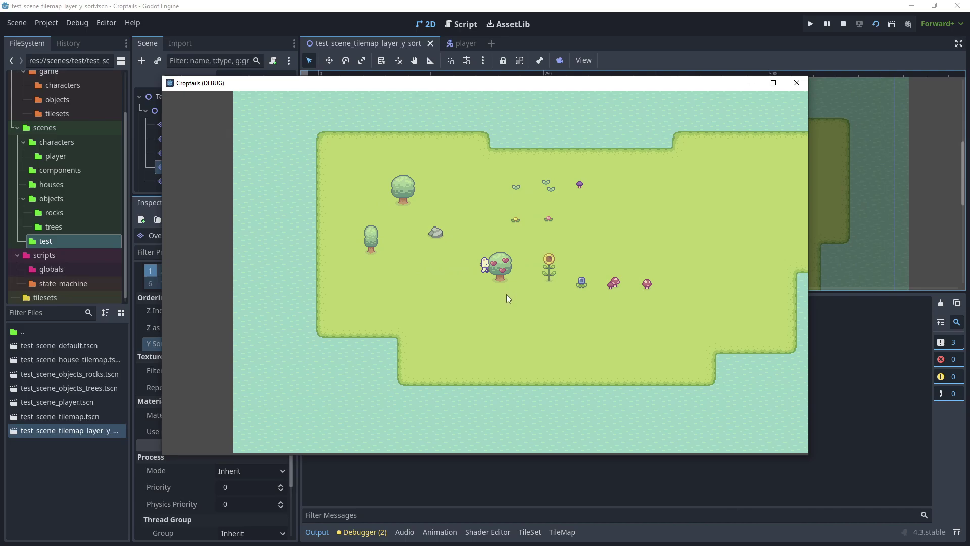
key("a")
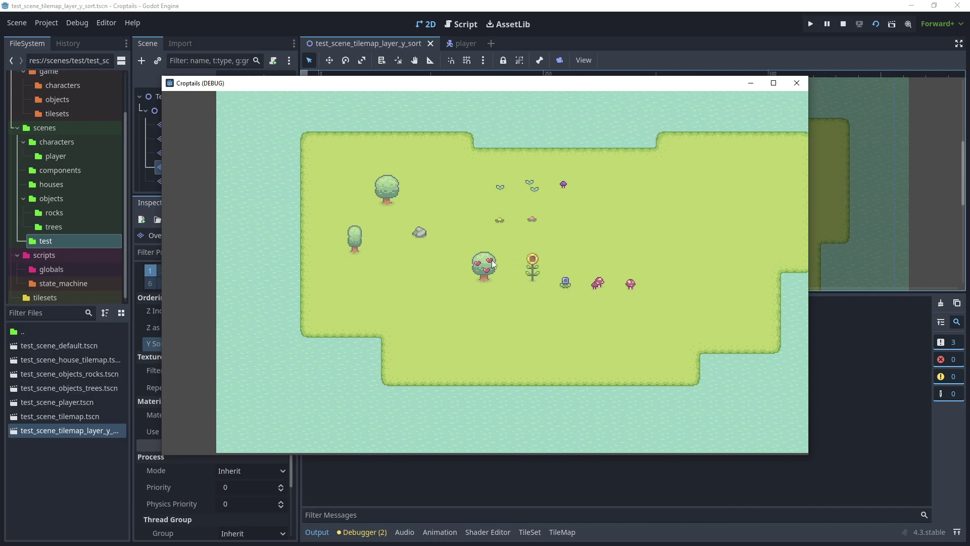
key("s")
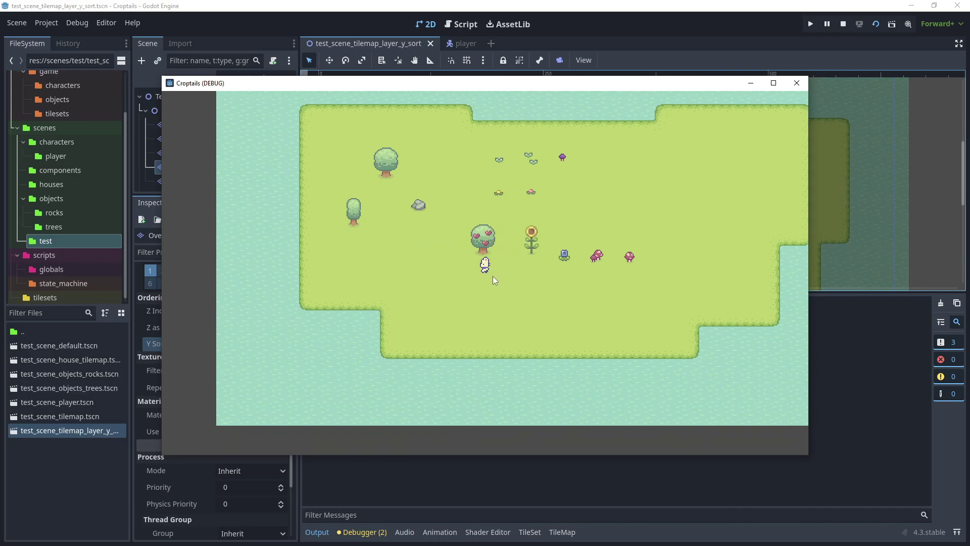
key("w")
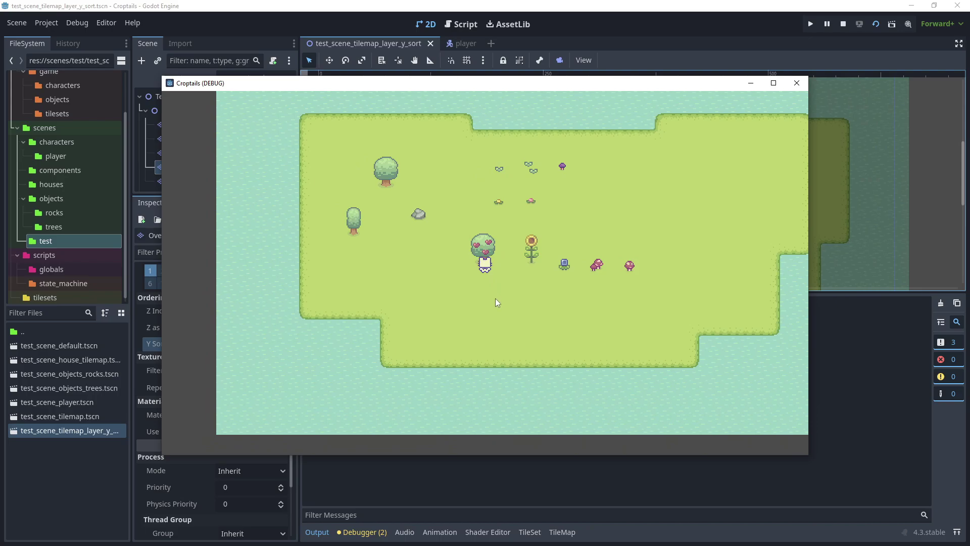
key("w")
key("s")
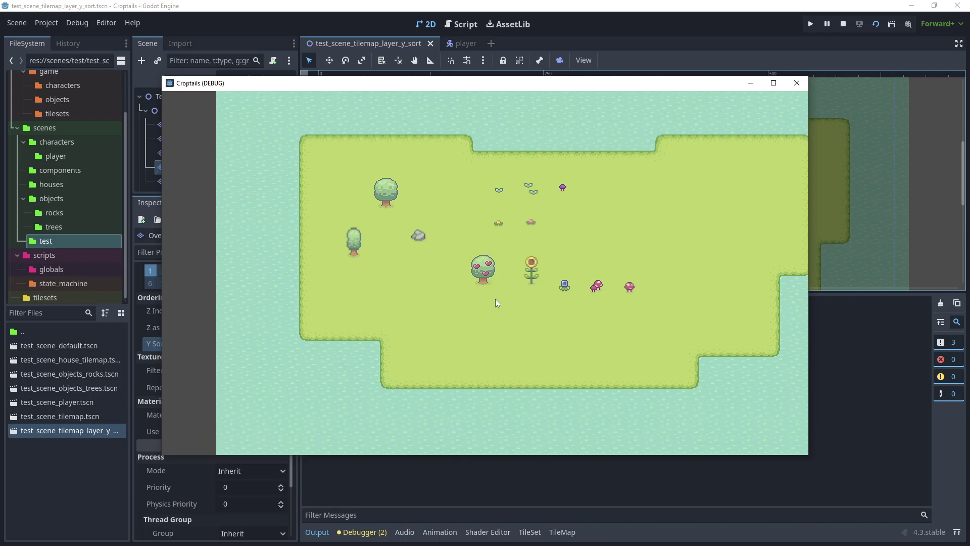
key("w")
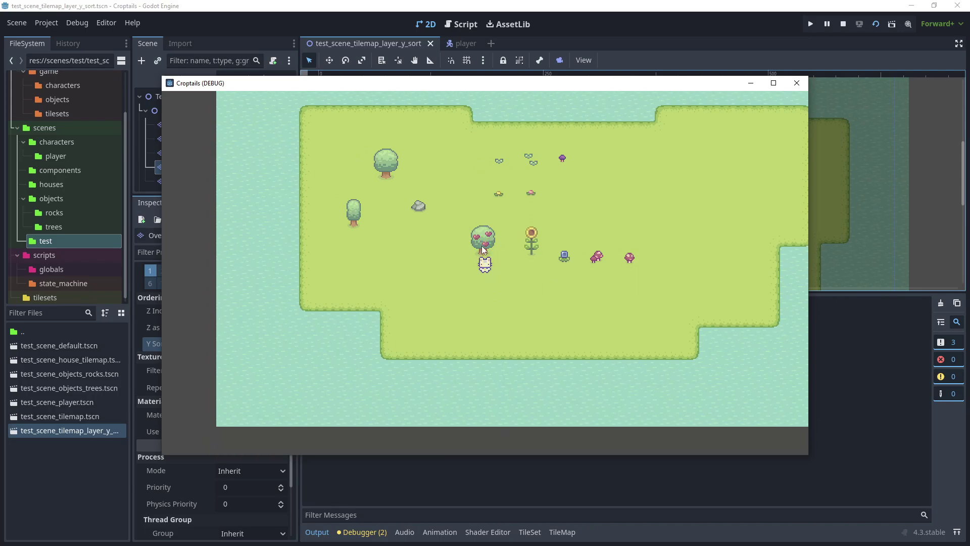
key("s")
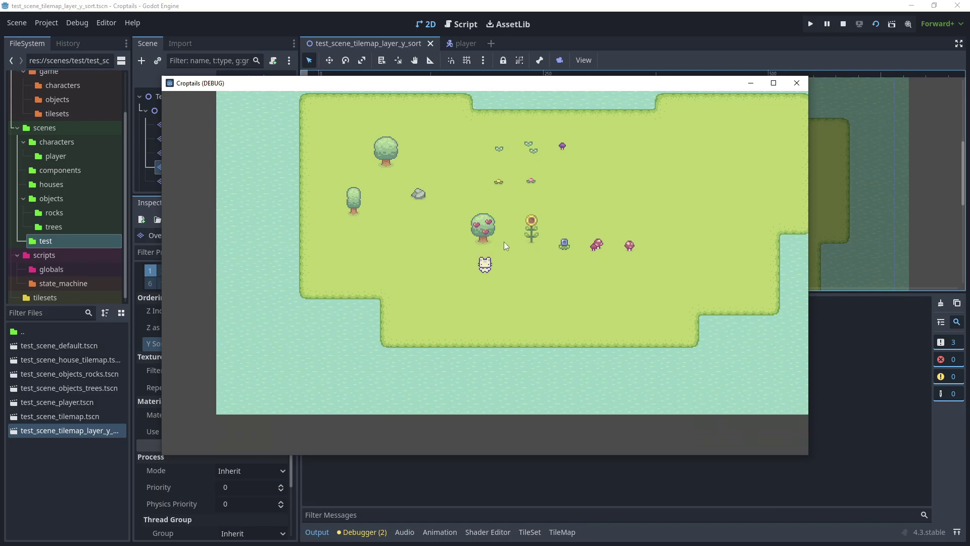
Walk the player around the sunflower and mushrooms, then close the game window.
key("d")
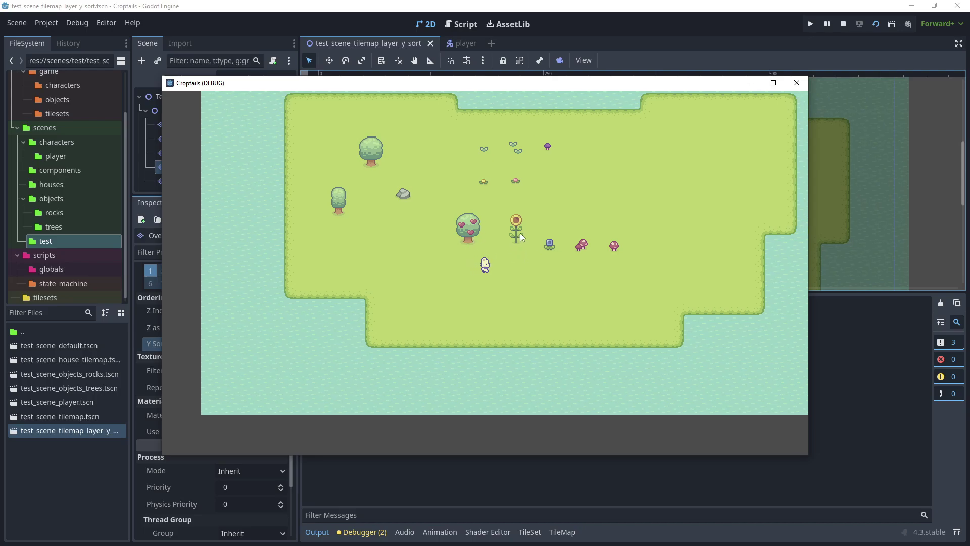
key("d")
key("w")
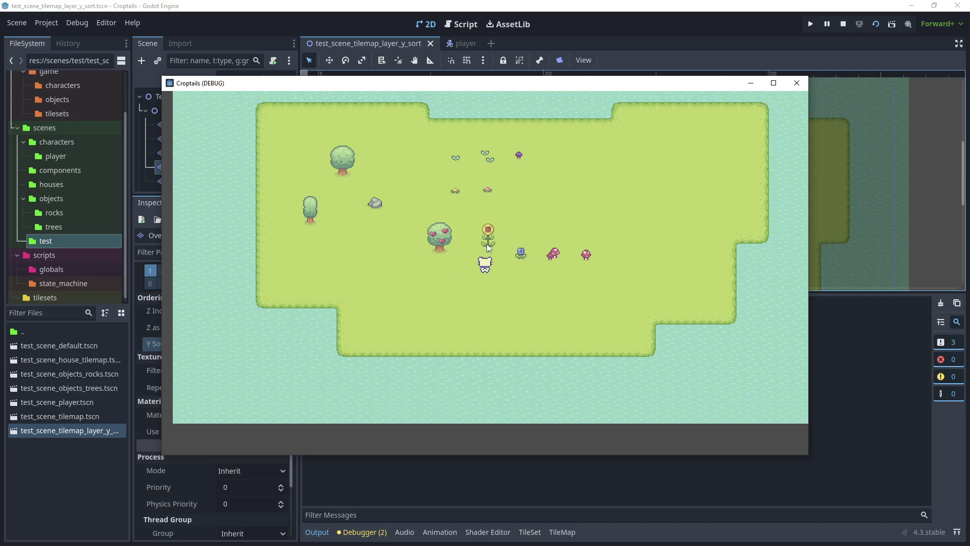
key("w")
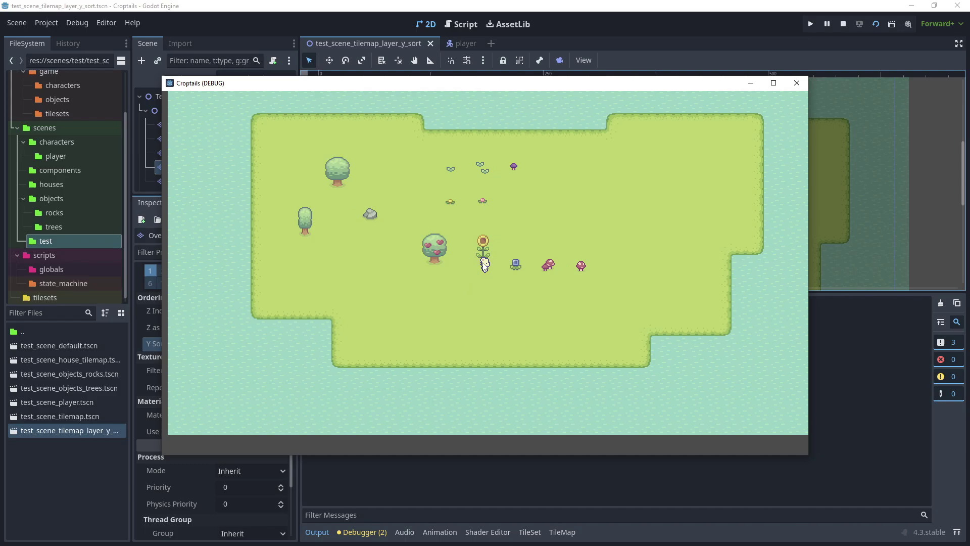
key("w")
key("s")
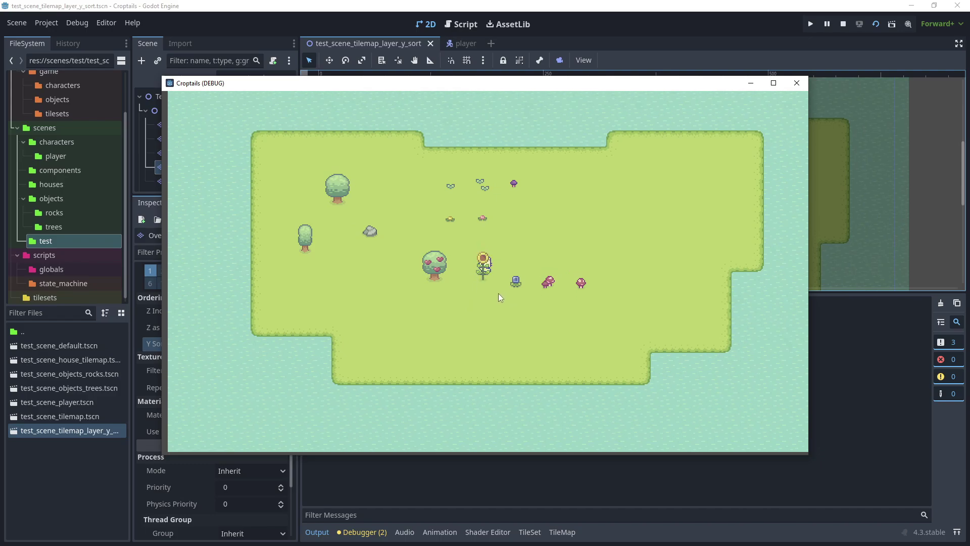
key("d")
key("s")
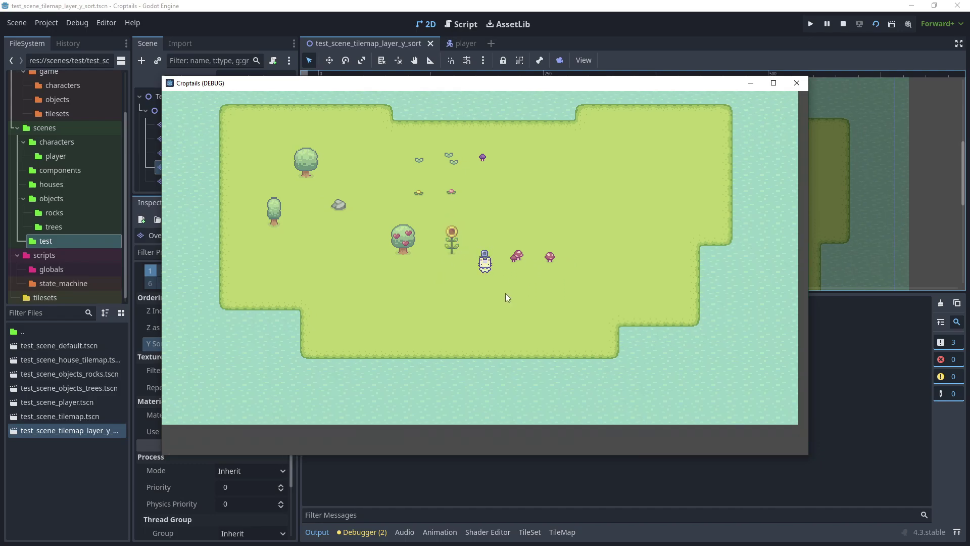
key("a")
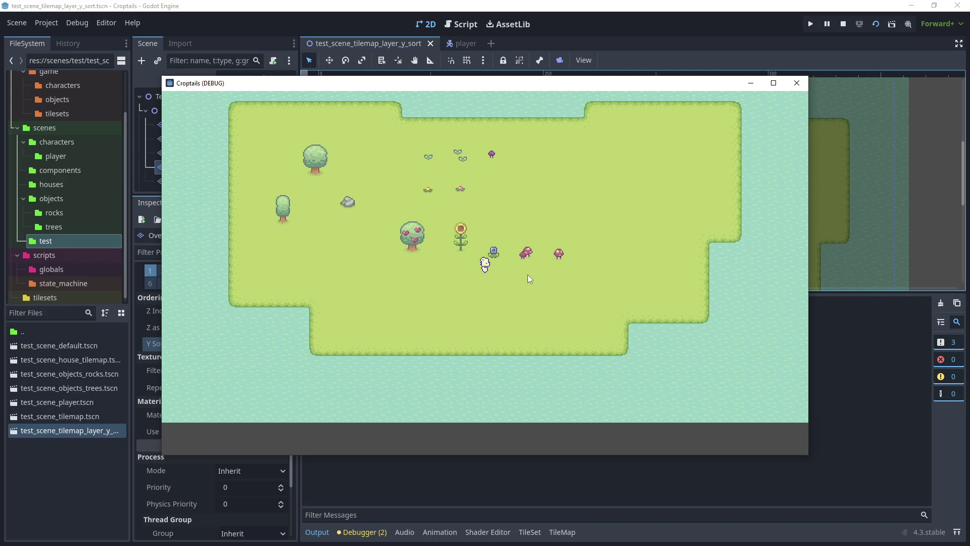
key("d")
key("w")
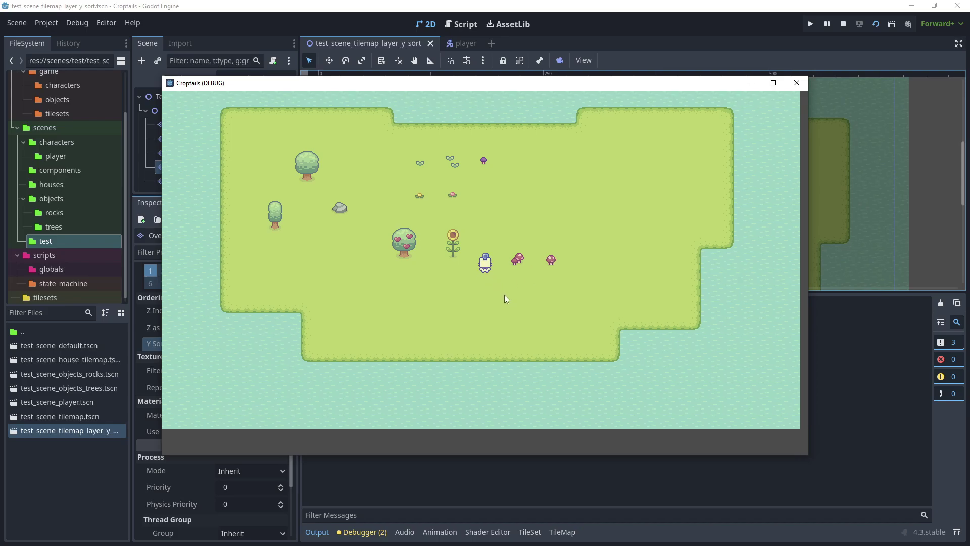
key("w")
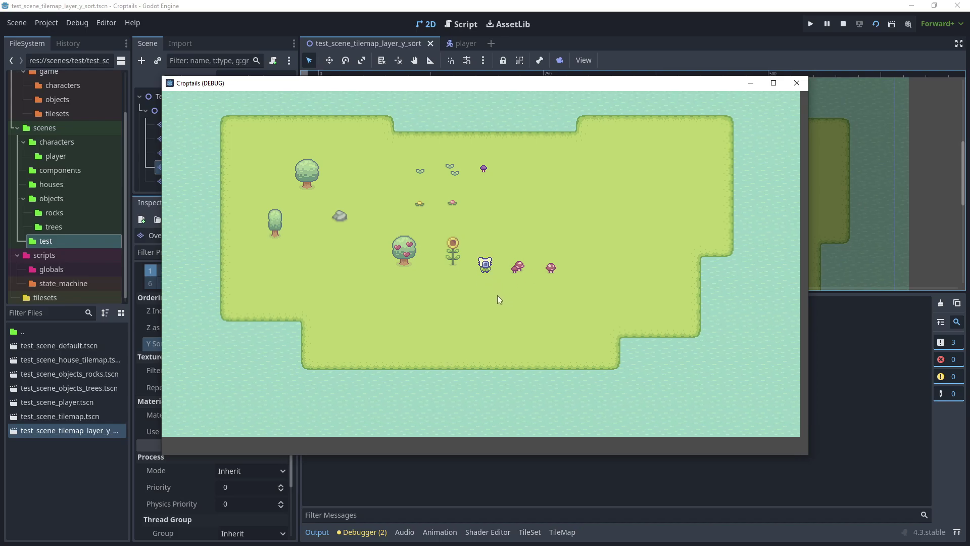
key("w")
key("d")
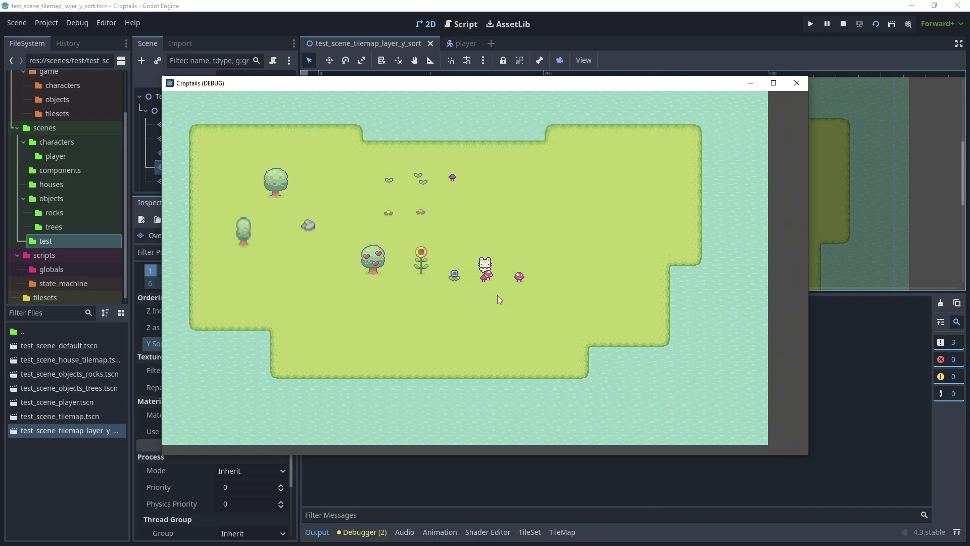
key("w")
key("a")
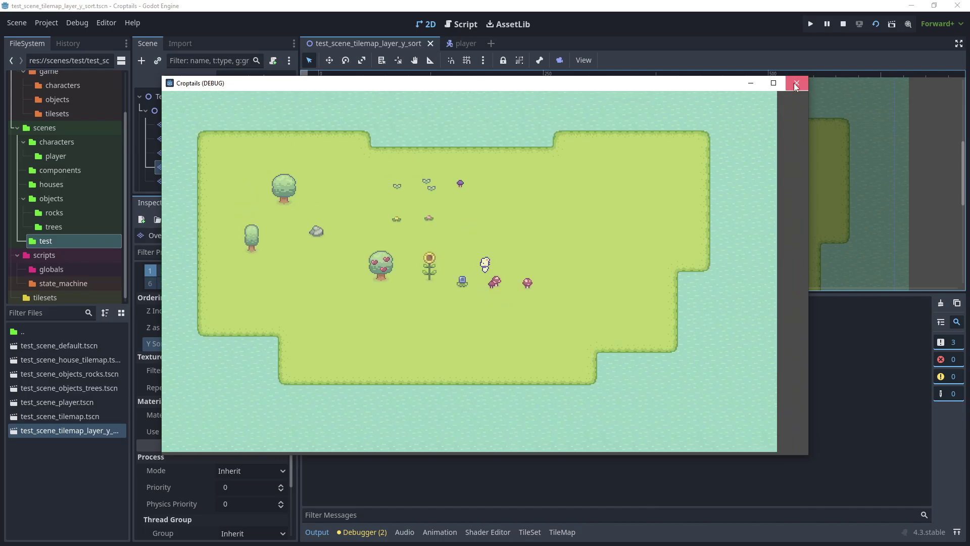
left_click(796, 84)
Add a physics layer (collision layer and mask 1) to game_tile_set and show the TileSet editor.
left_click(202, 151)
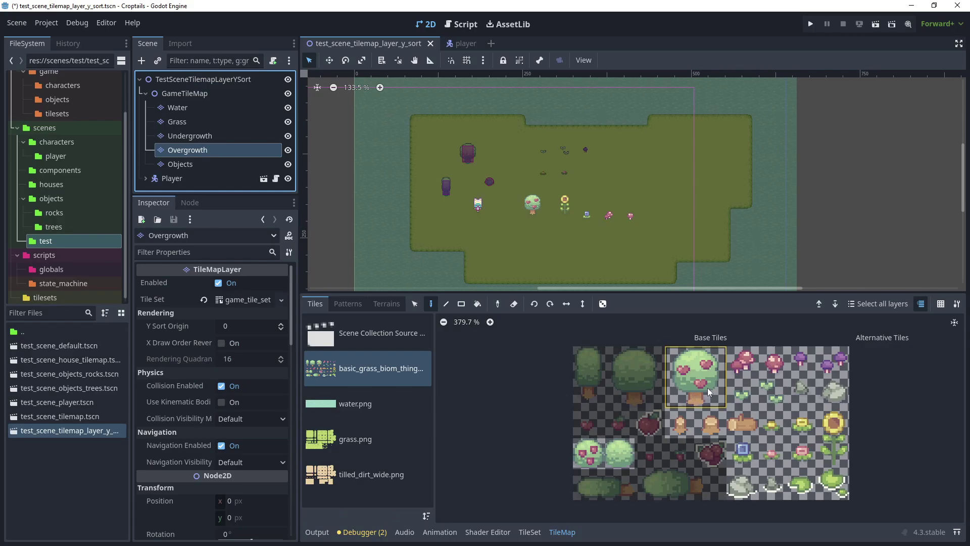
left_click(224, 300)
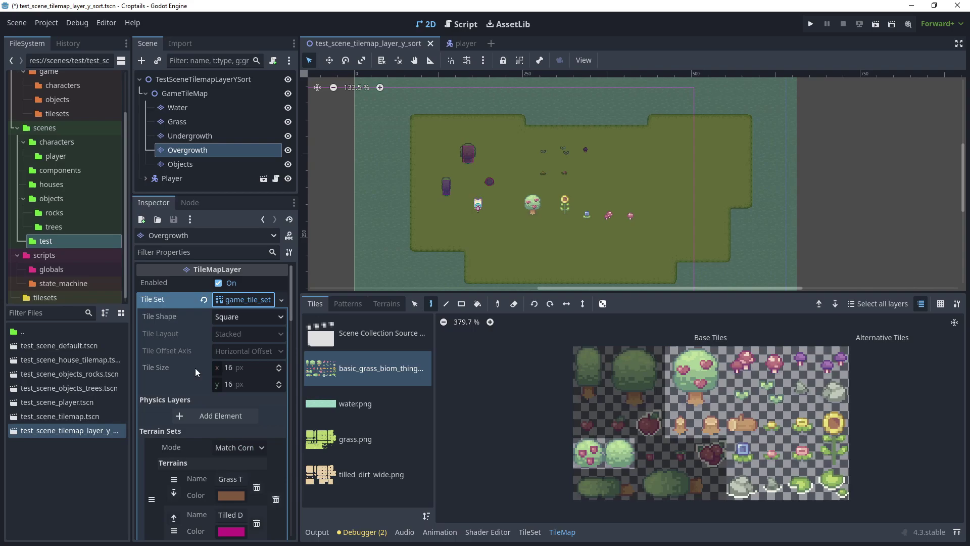
left_click(190, 417)
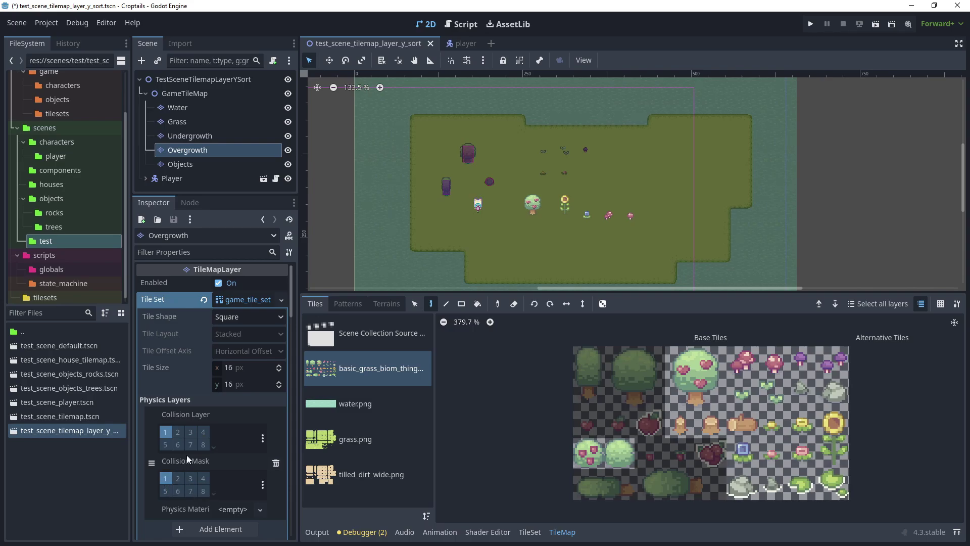
left_click(529, 532)
Paint a Physics Layer 0 collision shape onto the heart tree tile.
scroll(738, 382, "up", 3)
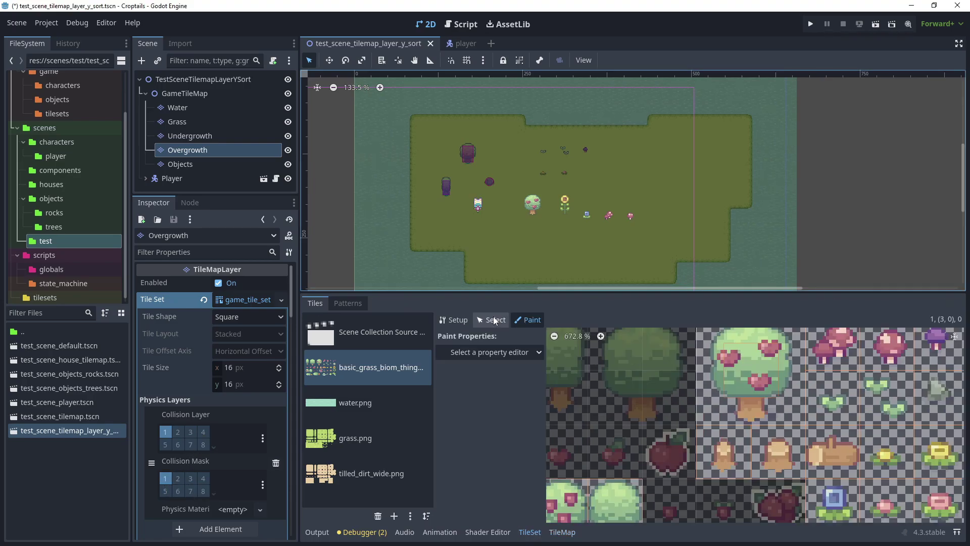
left_click(496, 352)
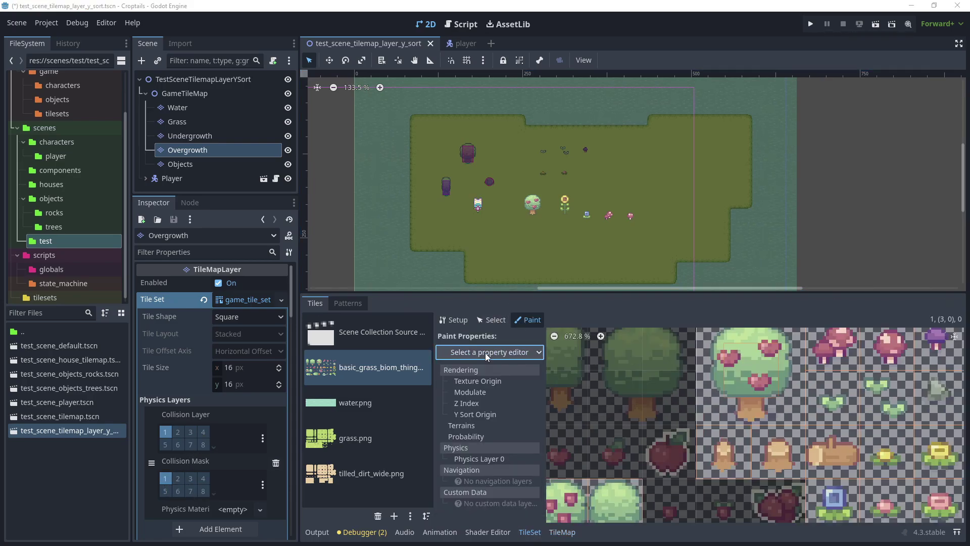
left_click(477, 456)
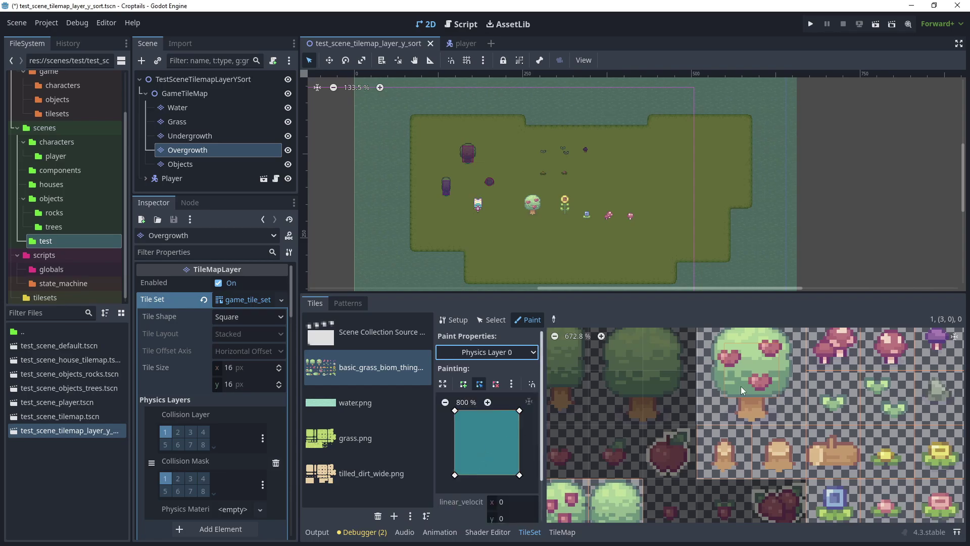
left_click(759, 384)
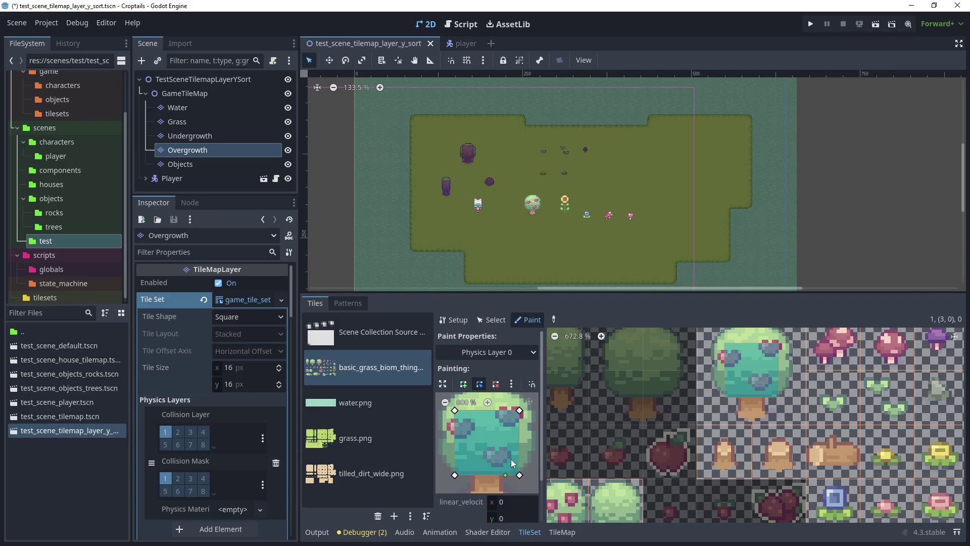
Using half-pixel snap, shrink the tree's collision polygon to its trunk base, apply, and save.
left_click(535, 383)
left_click(554, 410)
scroll(531, 478, "down", 1)
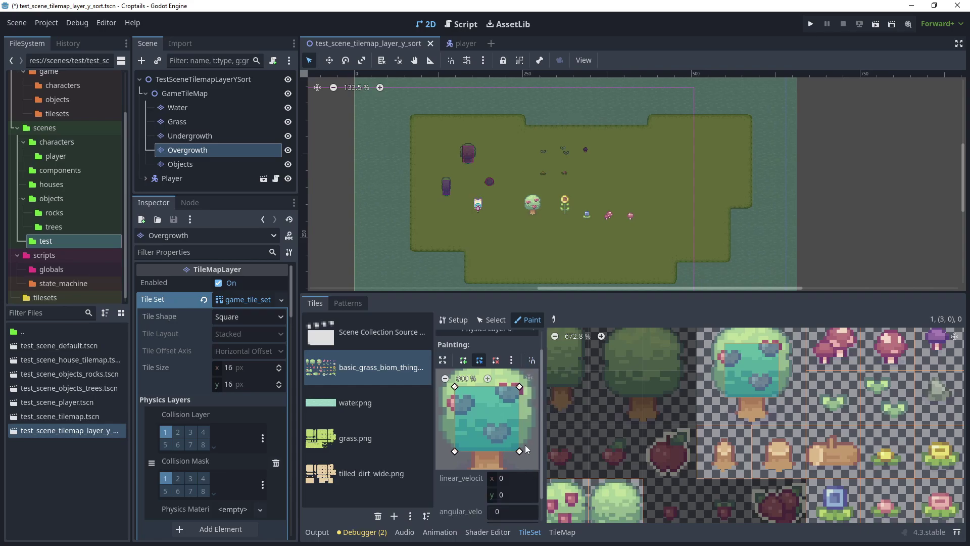
scroll(525, 445, "up", 4)
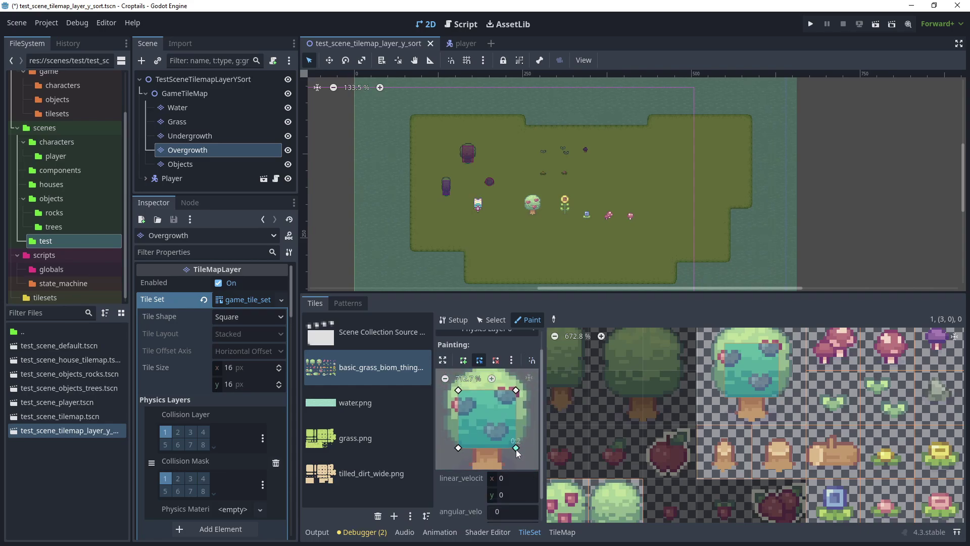
left_click_drag(516, 447, 478, 470)
left_click_drag(458, 391, 477, 448)
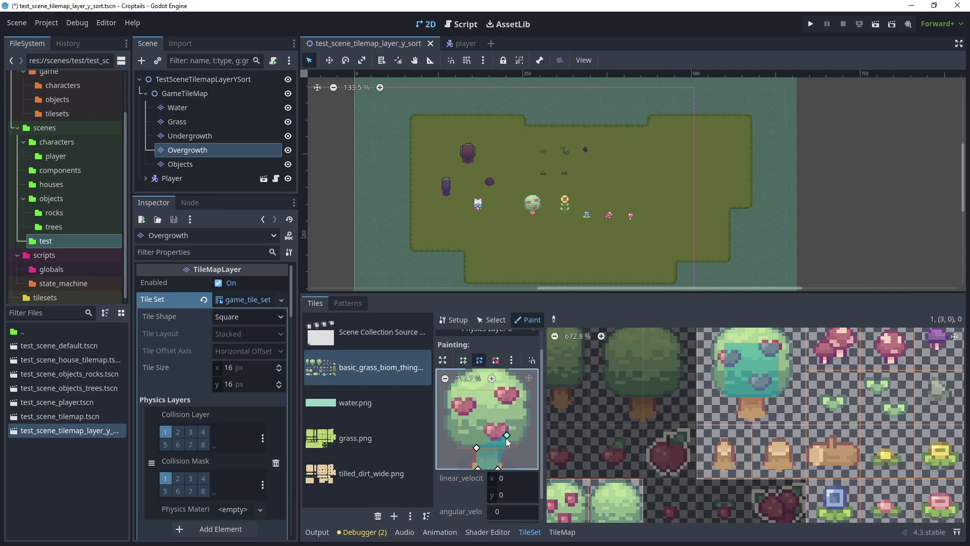
scroll(491, 451, "up", 5)
middle_click_drag(494, 435, 496, 384)
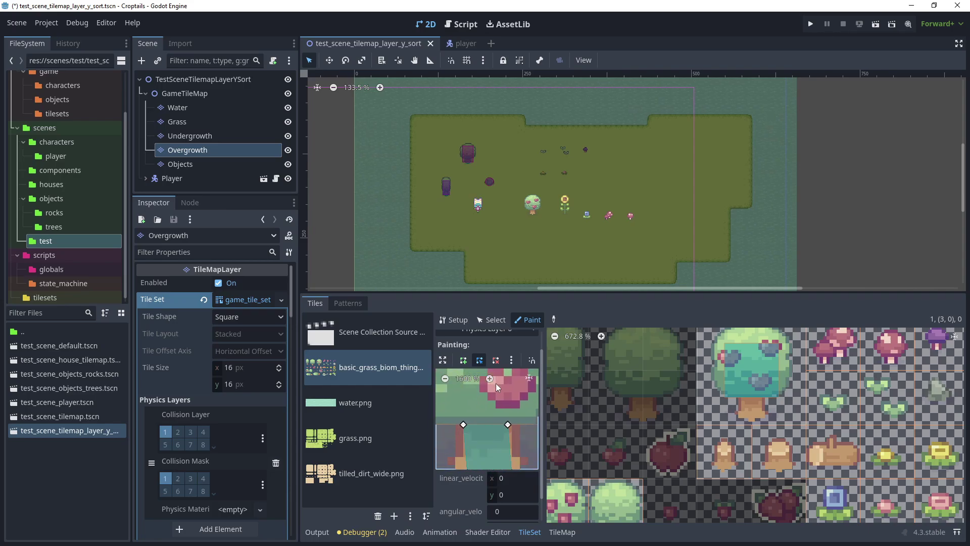
middle_click_drag(523, 444, 516, 411)
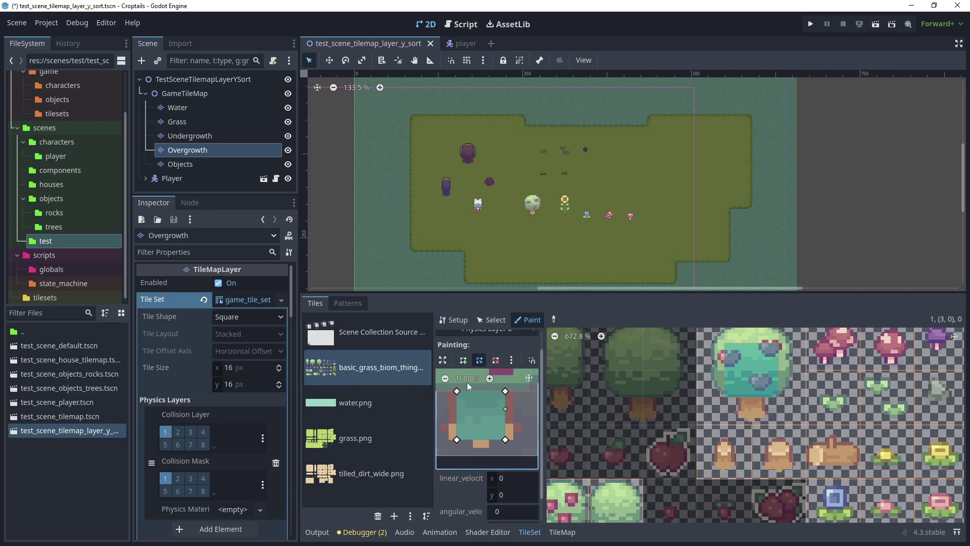
left_click(769, 402)
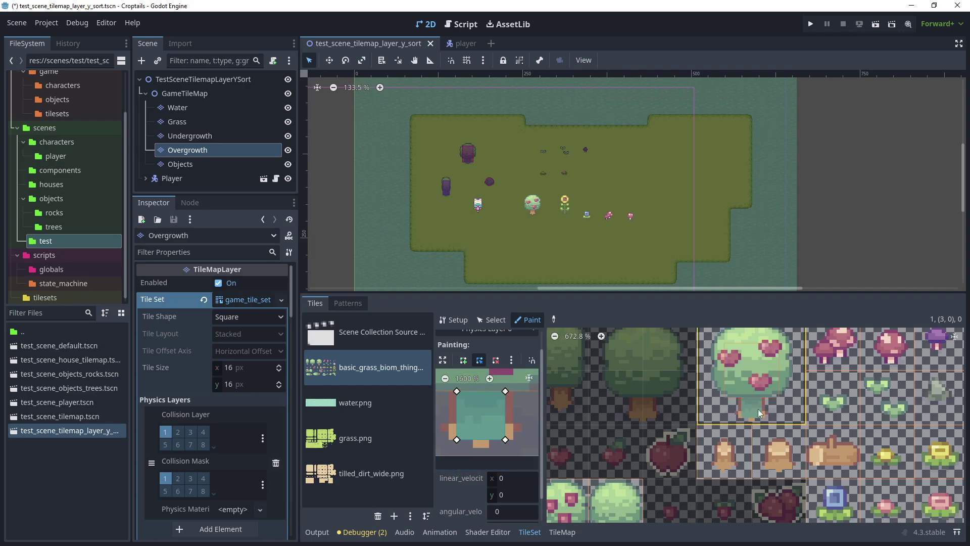
key("ctrl+s")
Turn on visible collision shapes in the Debug menu and run the current scene.
left_click(77, 23)
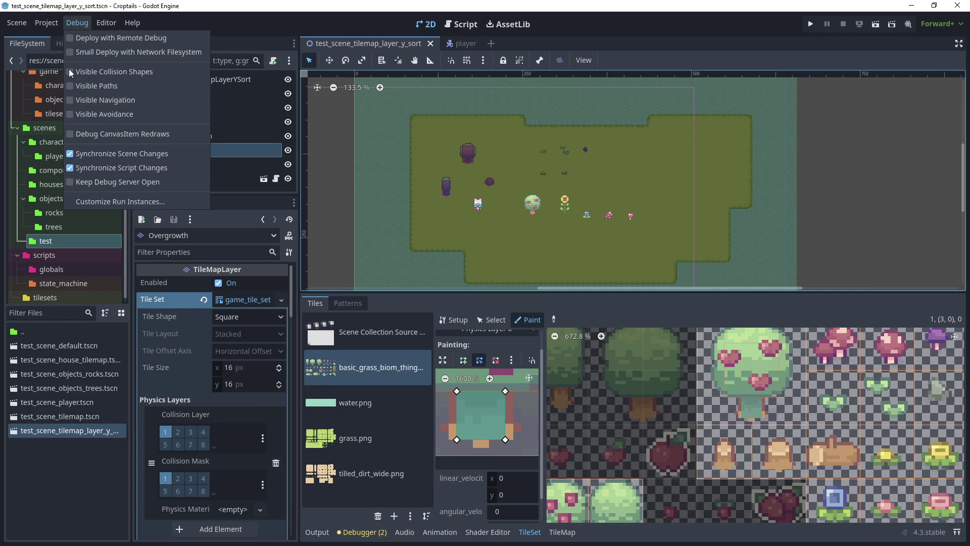
left_click(71, 73)
left_click(718, 31)
left_click(876, 23)
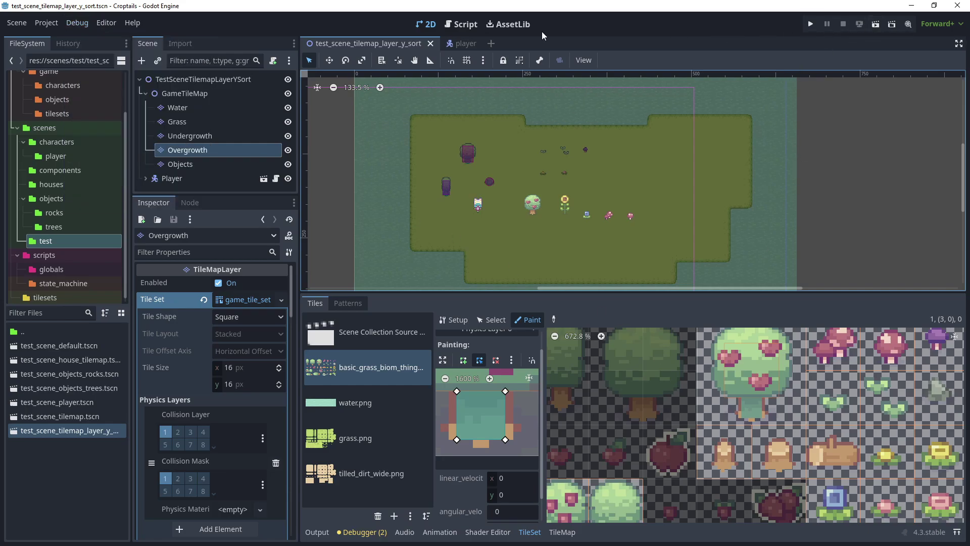
key("F6")
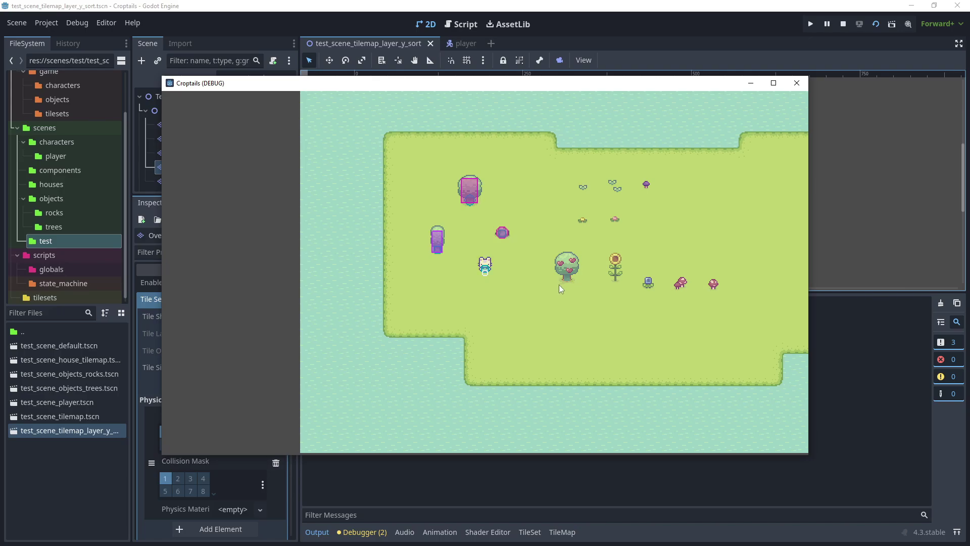
Walk the player around the heart tree against its trunk collision, then close the game.
key("d")
key("s")
key("d")
key("w")
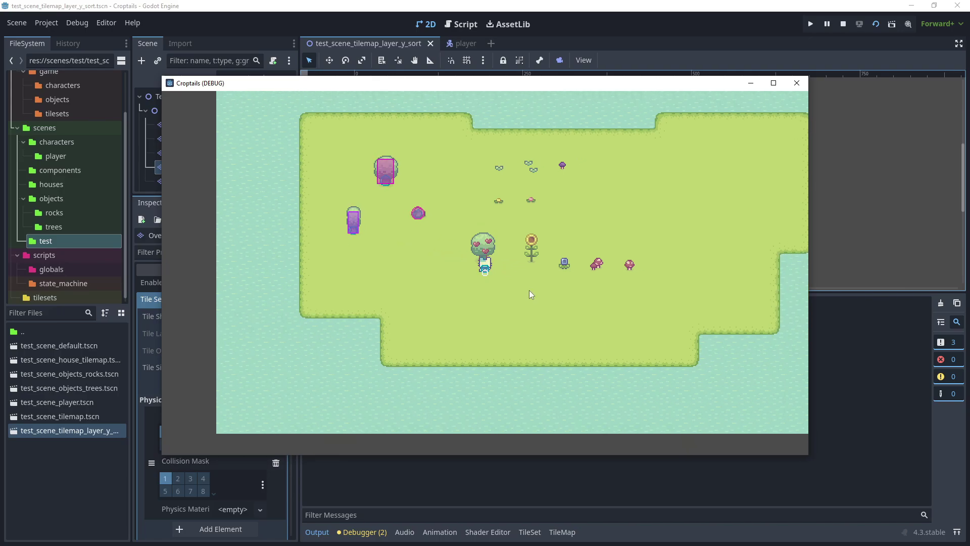
key("Left")
key("Up")
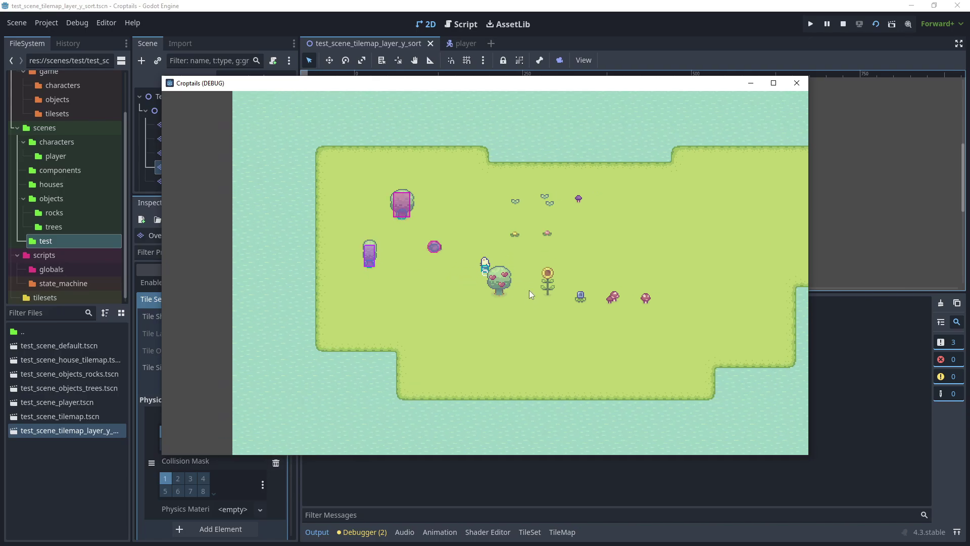
key("Right")
key("Down")
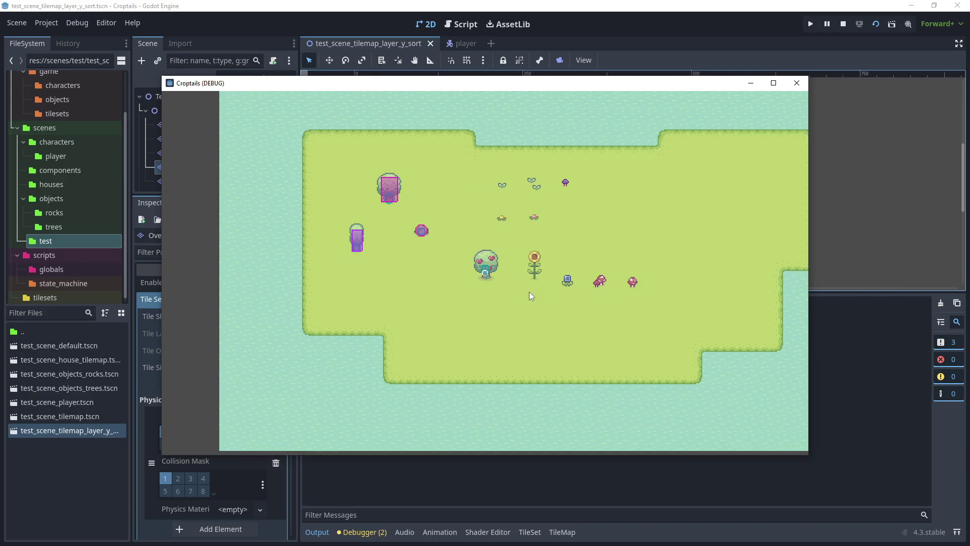
key("Right")
key("Left")
key("Down")
key("Left")
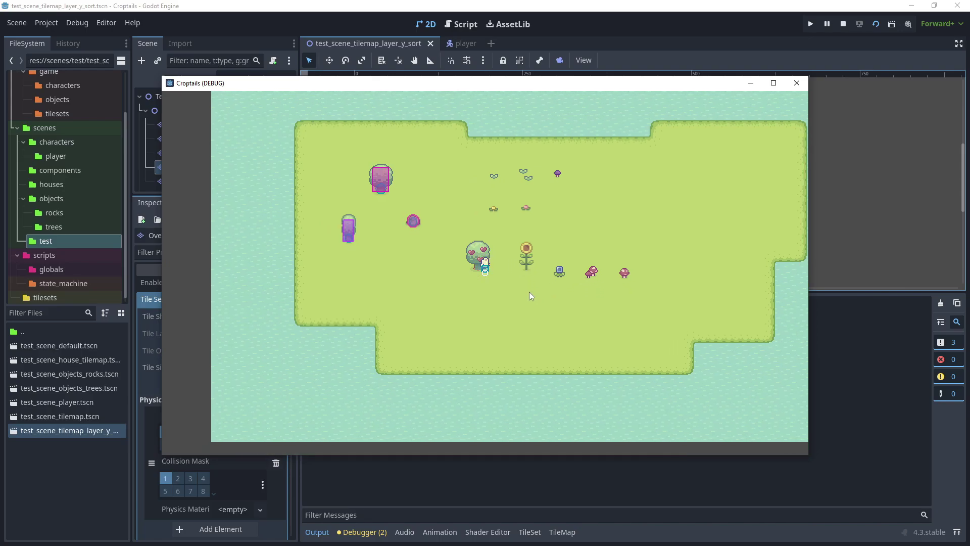
key("Right")
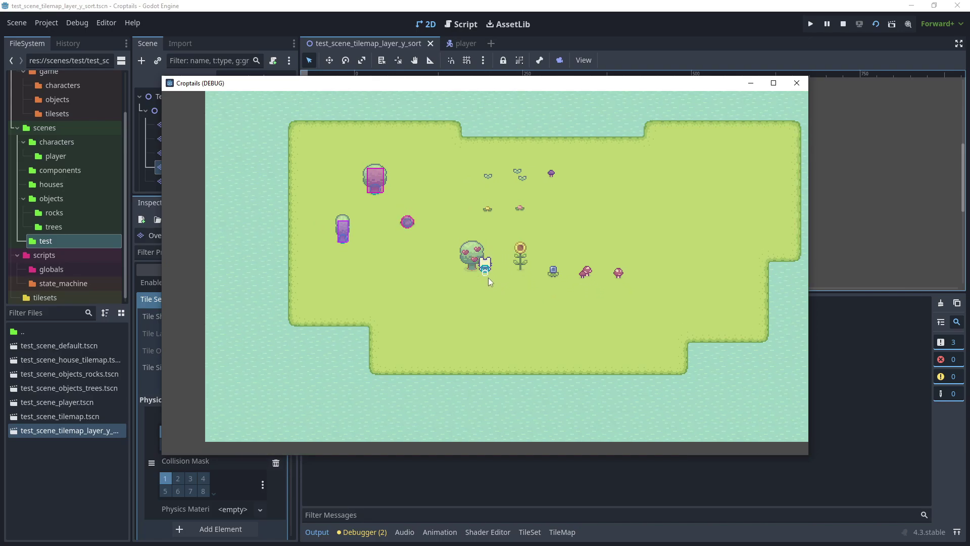
key("Up")
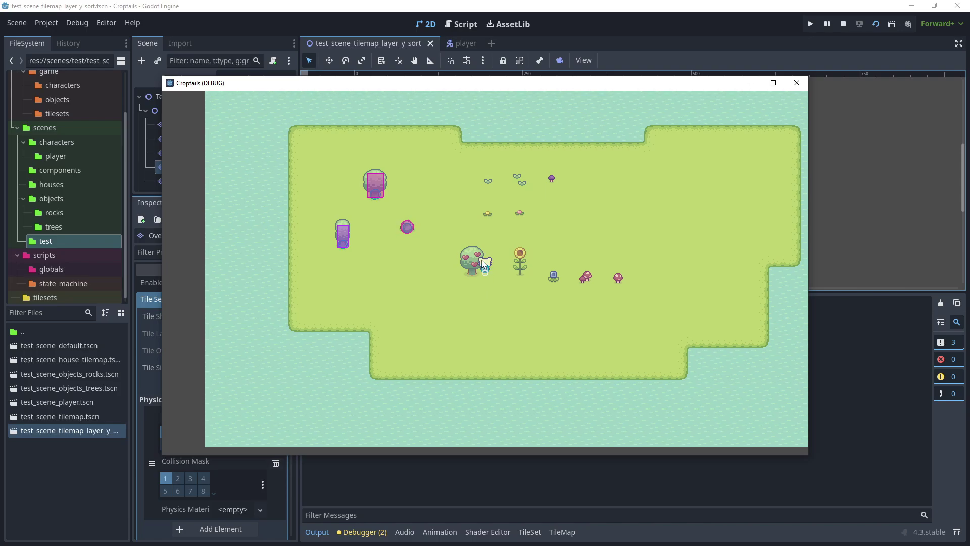
key("Up")
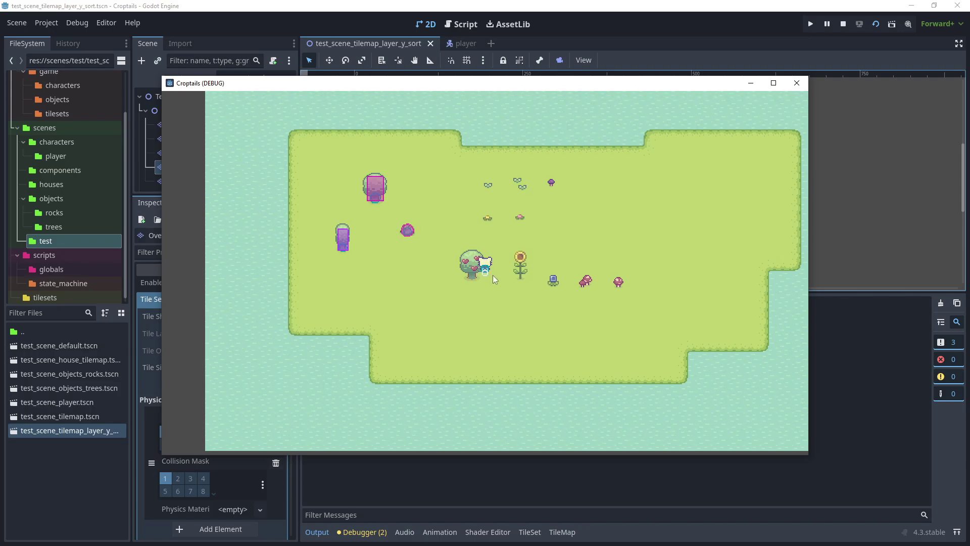
key("Up")
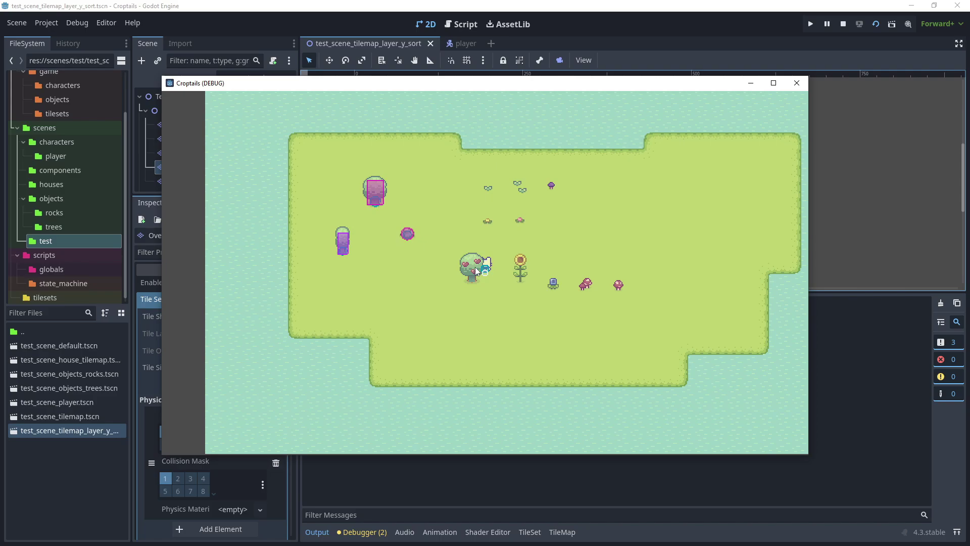
key("Down")
key("Up")
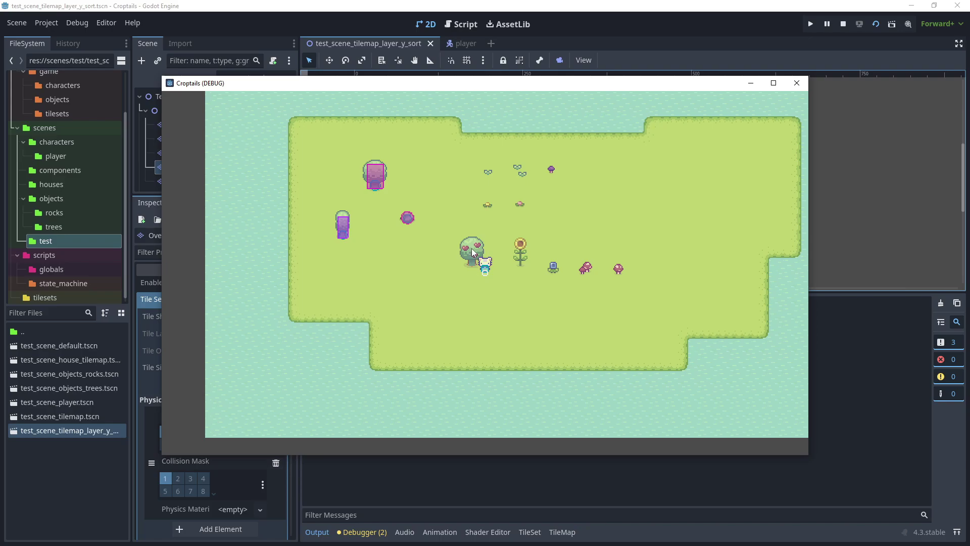
left_click(797, 83)
In the TileSet editor's Select mode, pick the 2x2 heart tree tile and expand Rendering.
left_click(529, 531)
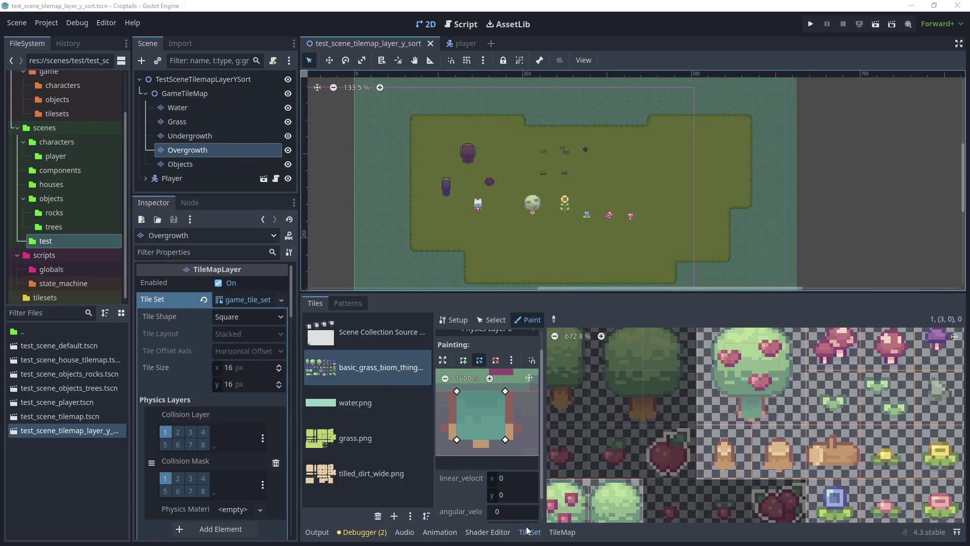
left_click(490, 320)
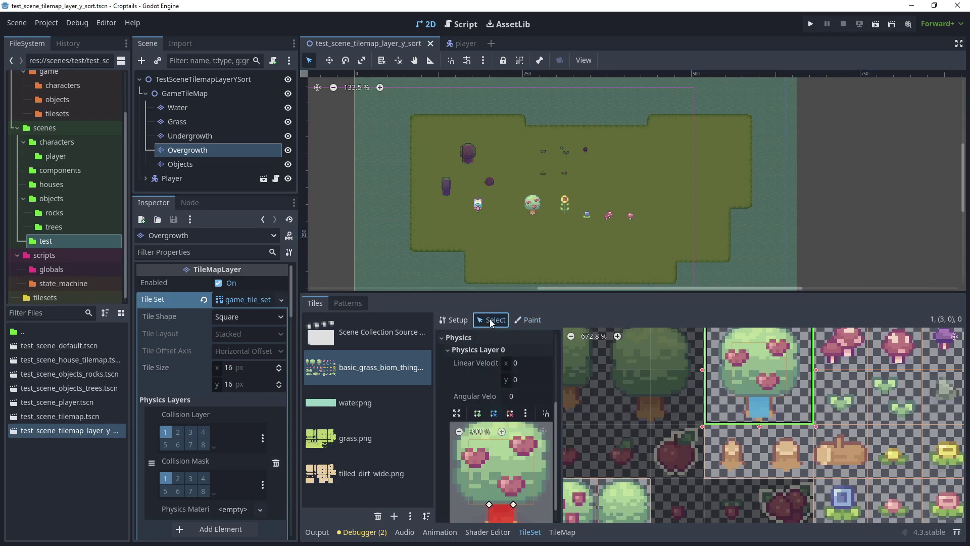
left_click(491, 352)
left_click(445, 426)
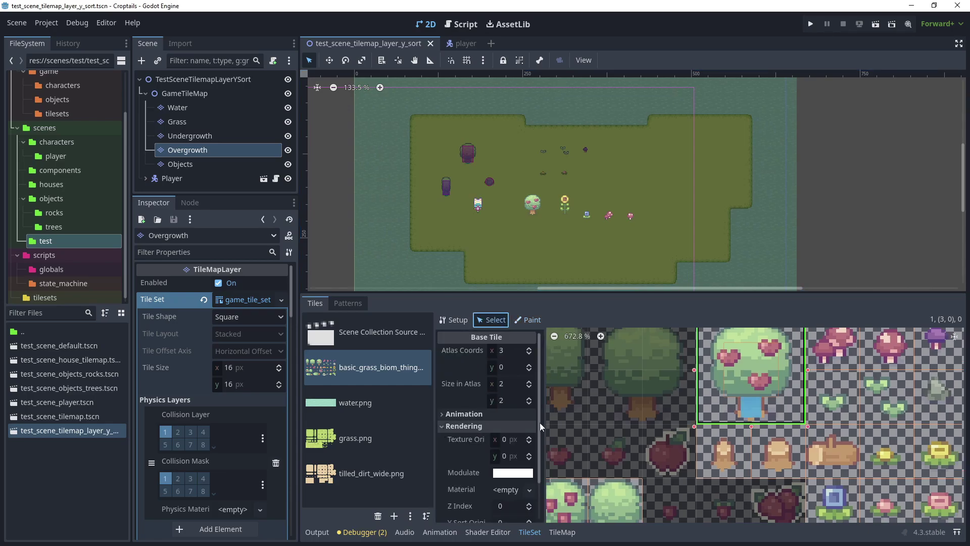
Set the heart tree's Y Sort Origin to 8 and save the scene.
scroll(509, 457, "down", 2)
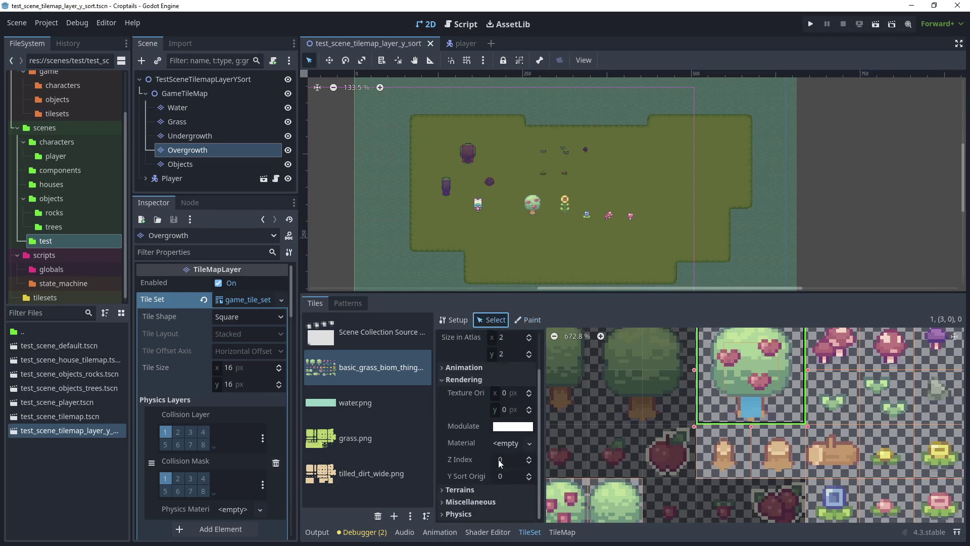
left_click(511, 476)
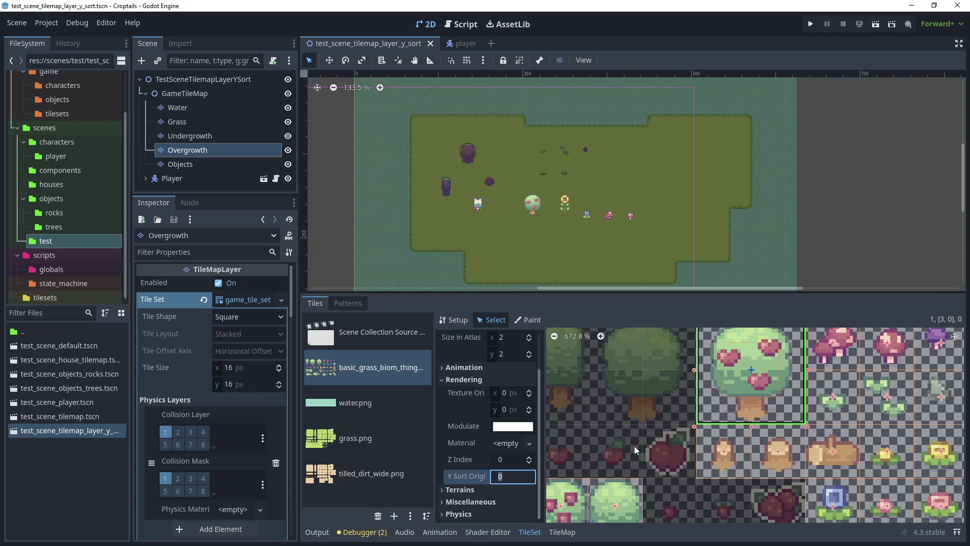
scroll(758, 378, "up", 2, "ctrl")
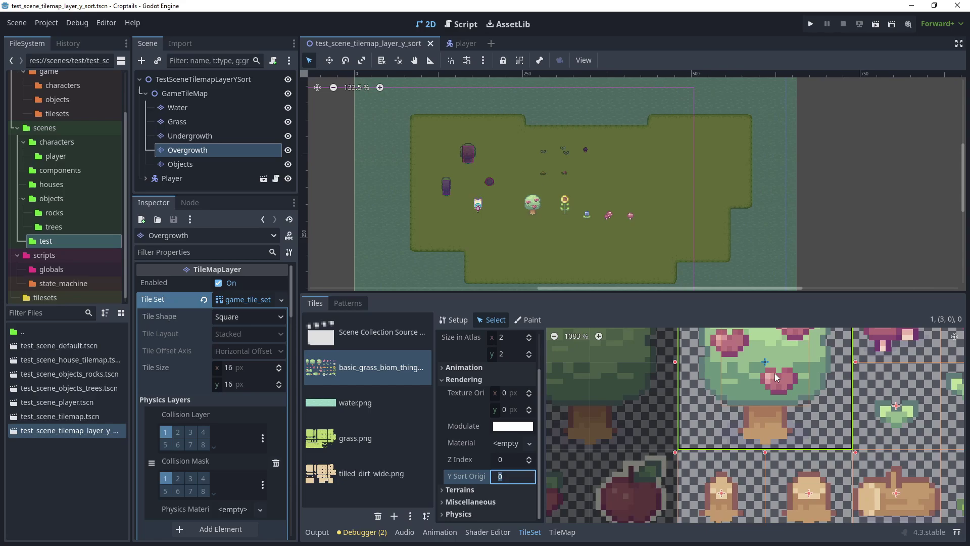
left_click(516, 476)
key("Up")
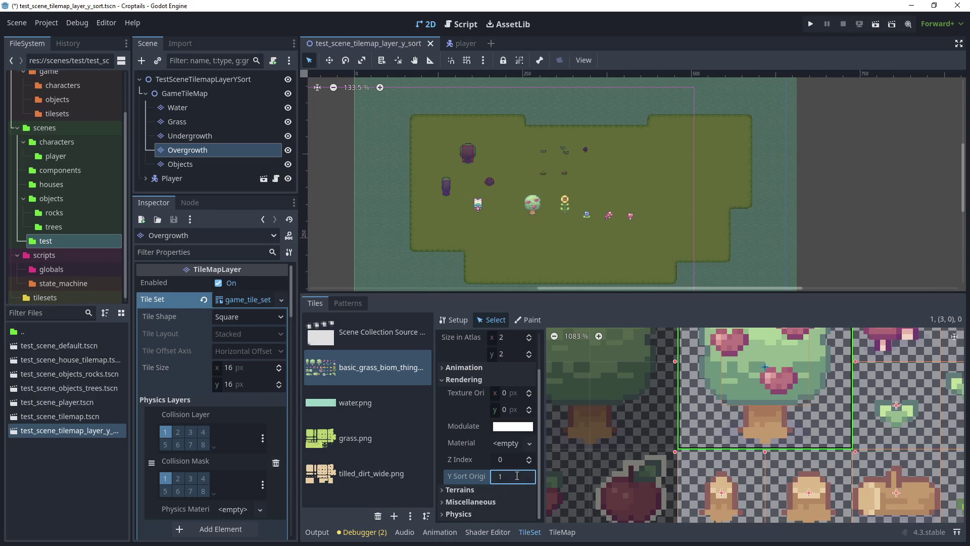
key("Down")
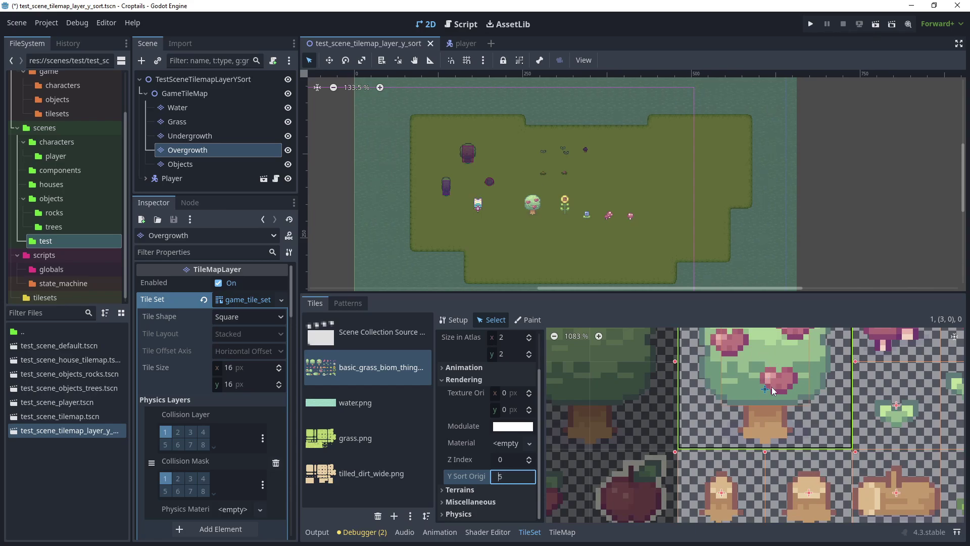
key("Up")
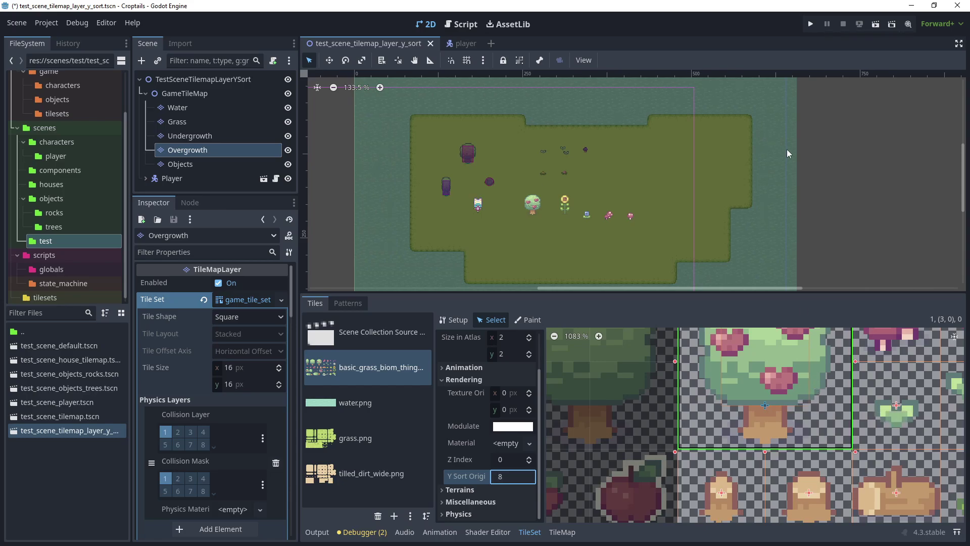
key("ctrl+s")
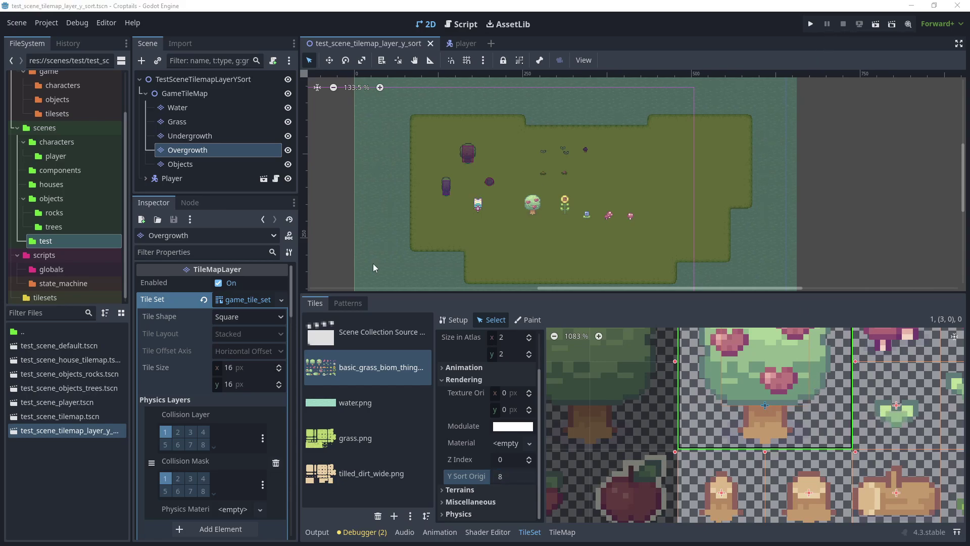
Run the scene, walk the player up behind the heart tree and left, then close the game.
left_click(84, 25)
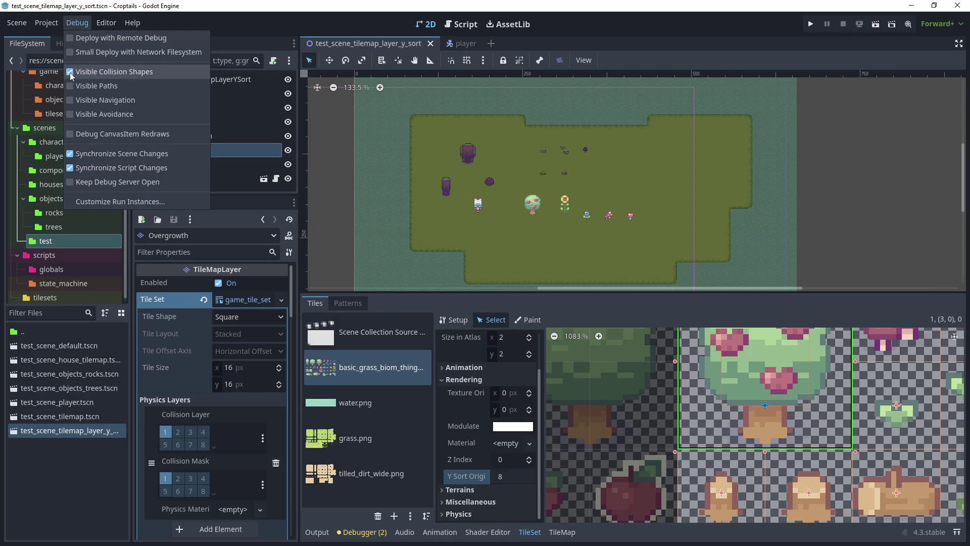
left_click(876, 25)
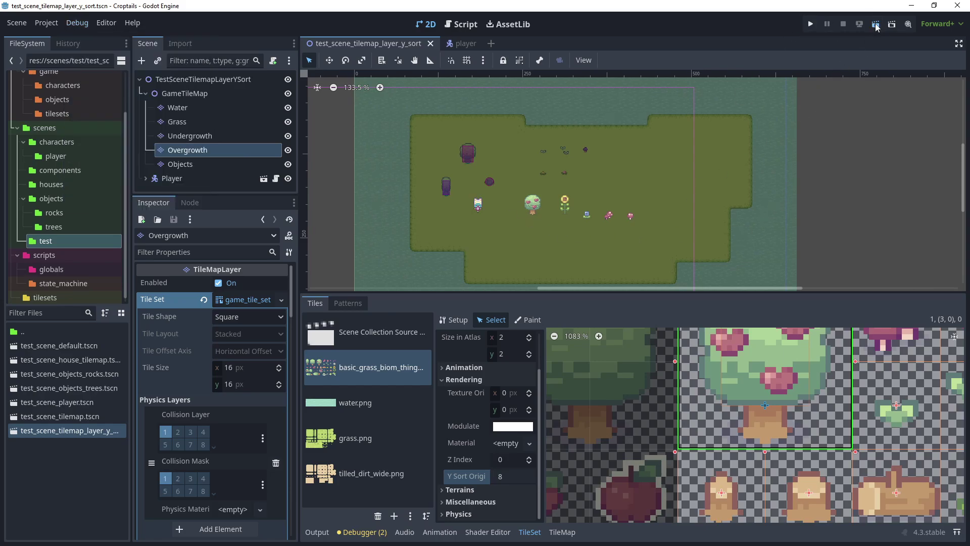
left_click(878, 28)
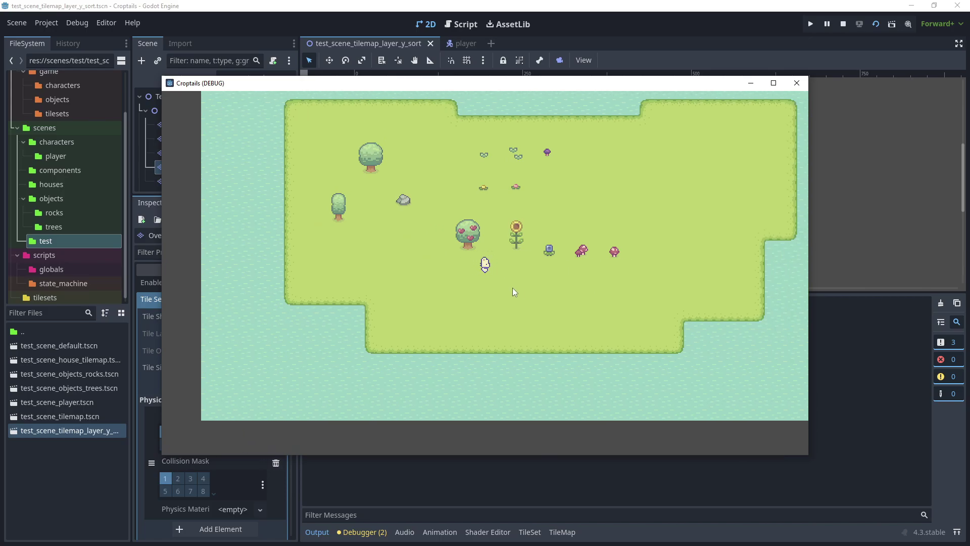
key("w")
key("w")
key("a")
key("w")
key("w")
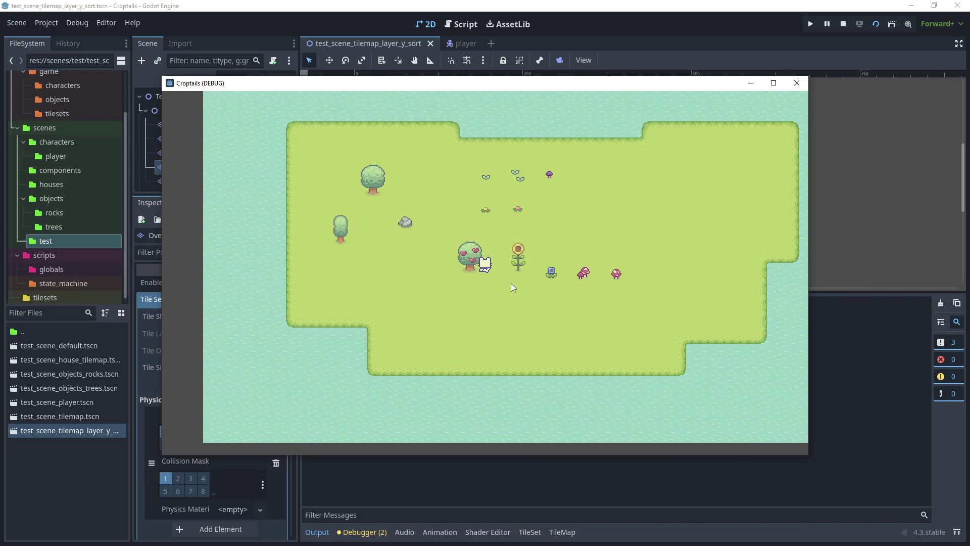
key("w")
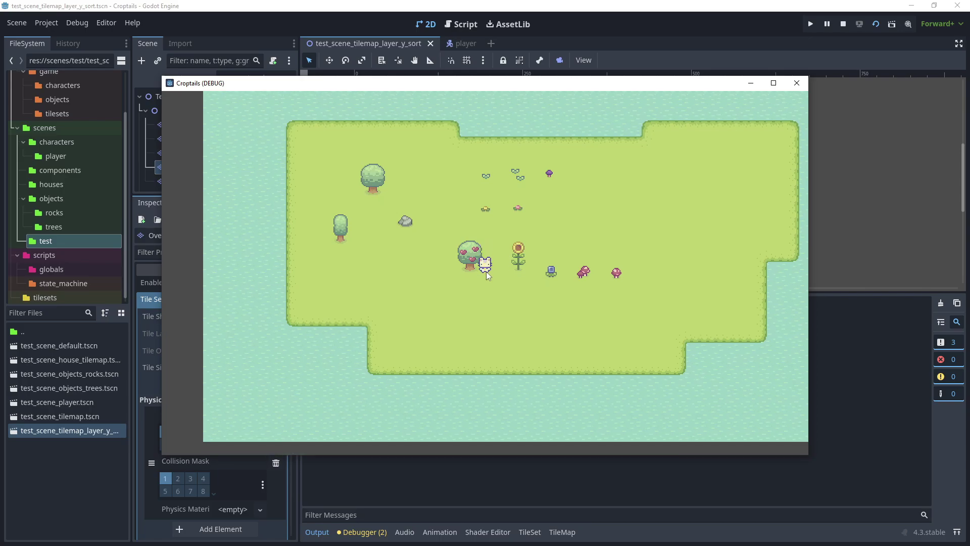
key("Left")
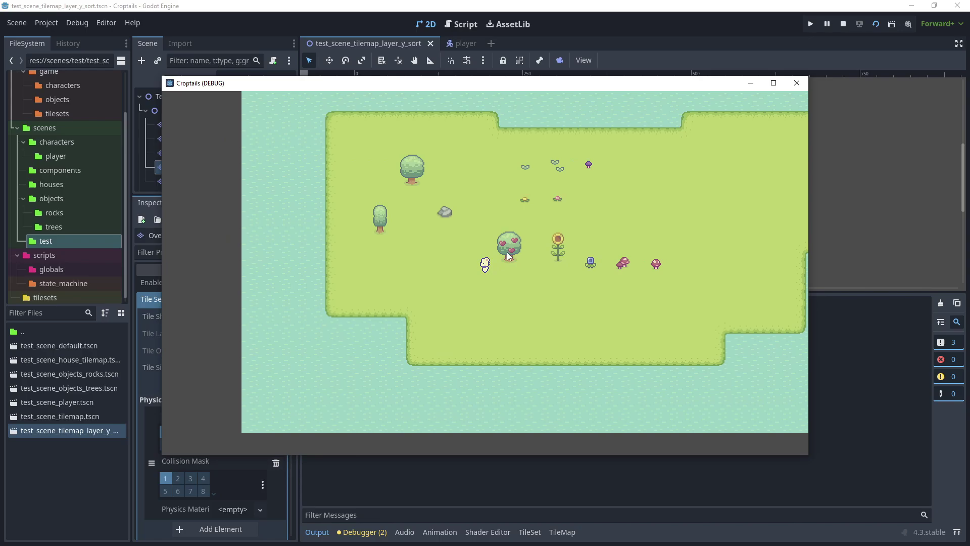
left_click(797, 83)
Select the sunflower tile at atlas (8, 2) and raise its Rendering Y Sort Origin.
scroll(783, 417, "down", 5)
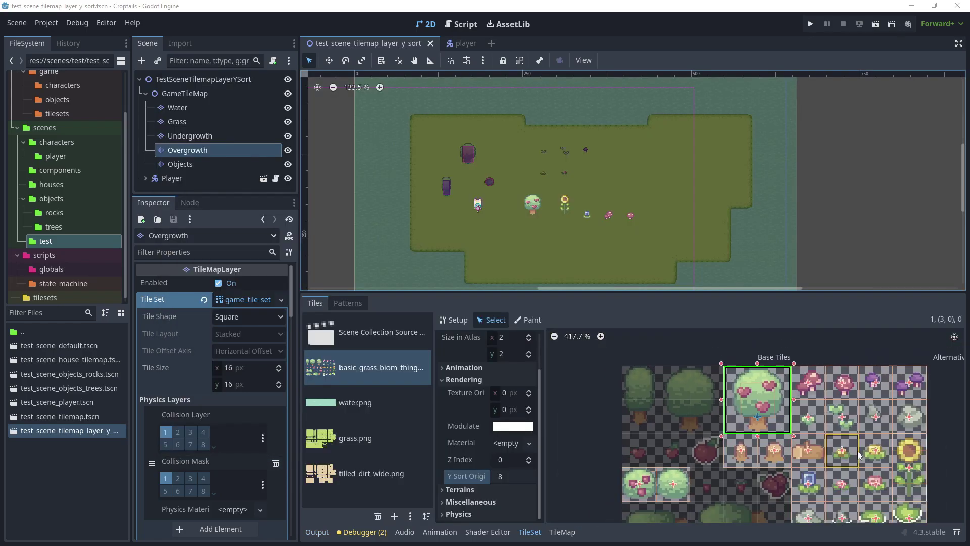
left_click(910, 478)
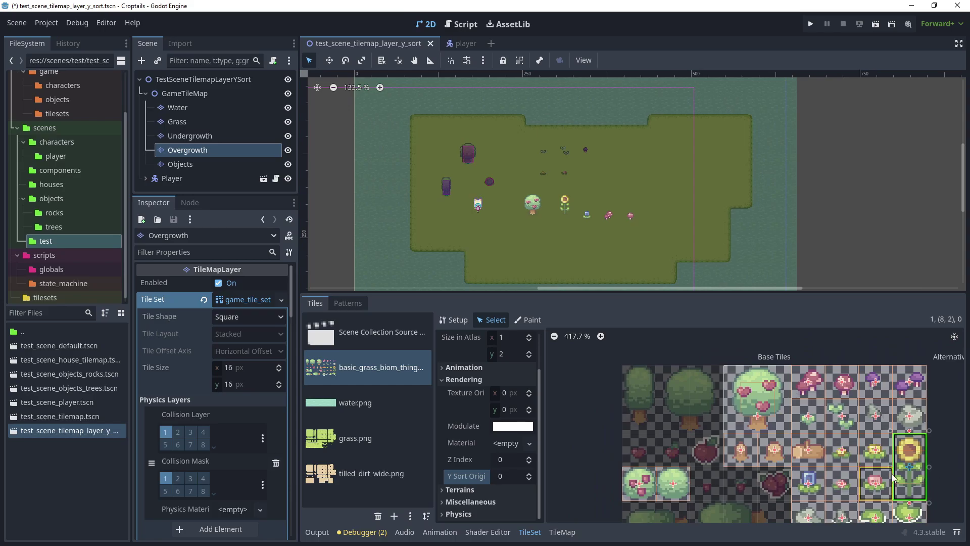
scroll(887, 477, "up", 3)
middle_click_drag(887, 478, 612, 414)
scroll(613, 414, "down", 1)
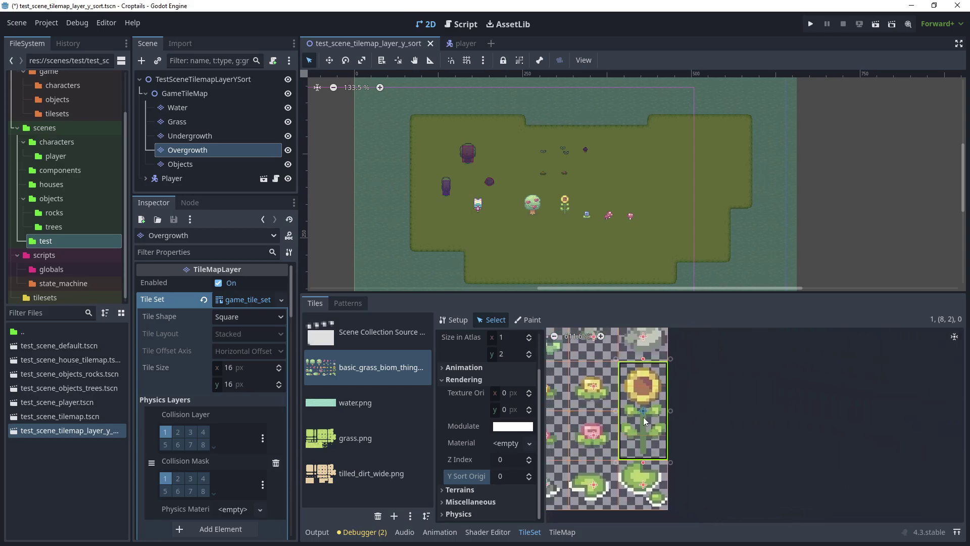
left_click(529, 476)
left_click(529, 475)
left_click(530, 475)
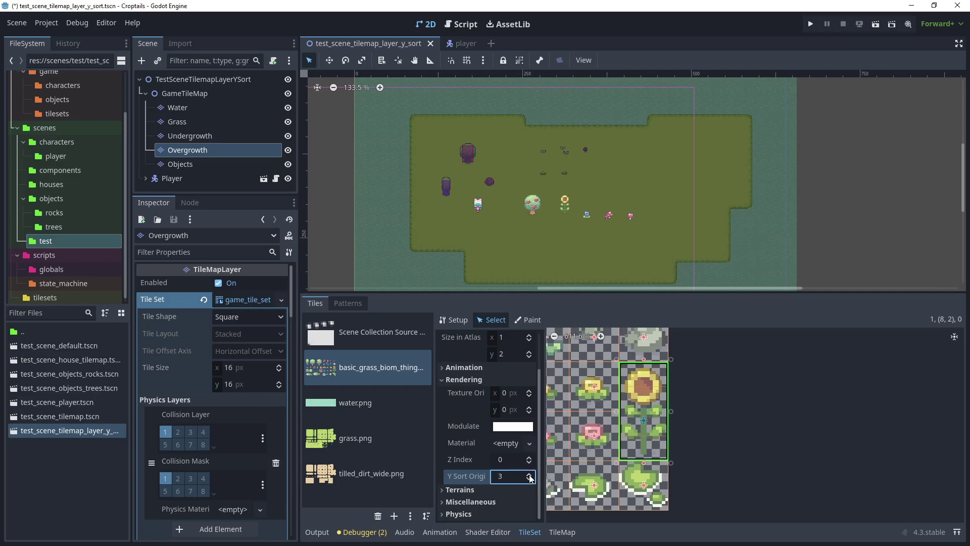
left_click(529, 475)
Save and run the scene, walk the player behind and in front of the sunflower, then close the game.
left_click(876, 24)
key("d")
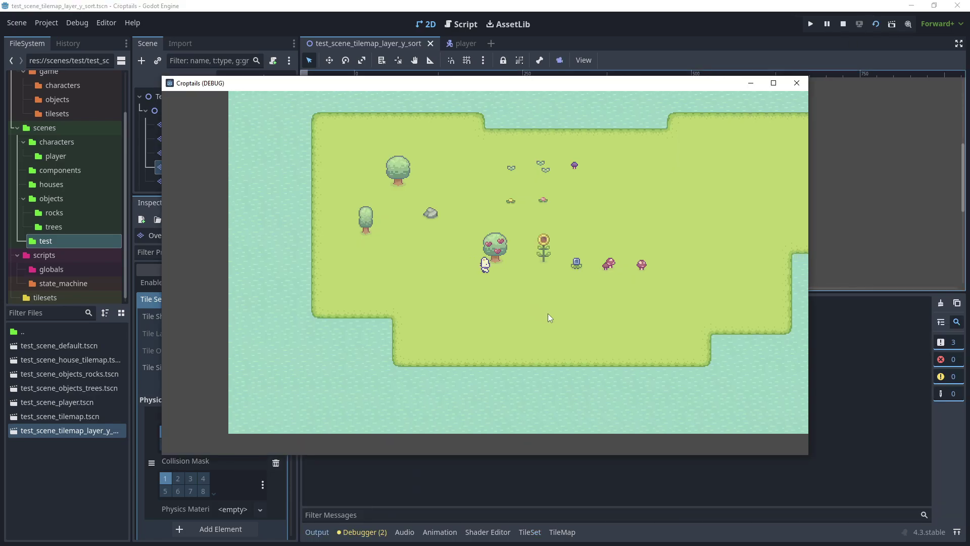
key("Up")
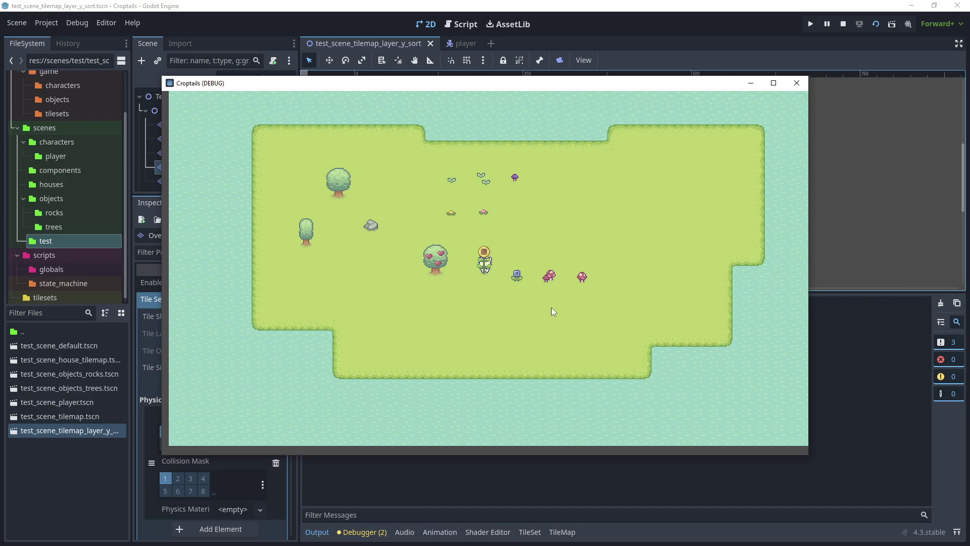
key("s")
key("w")
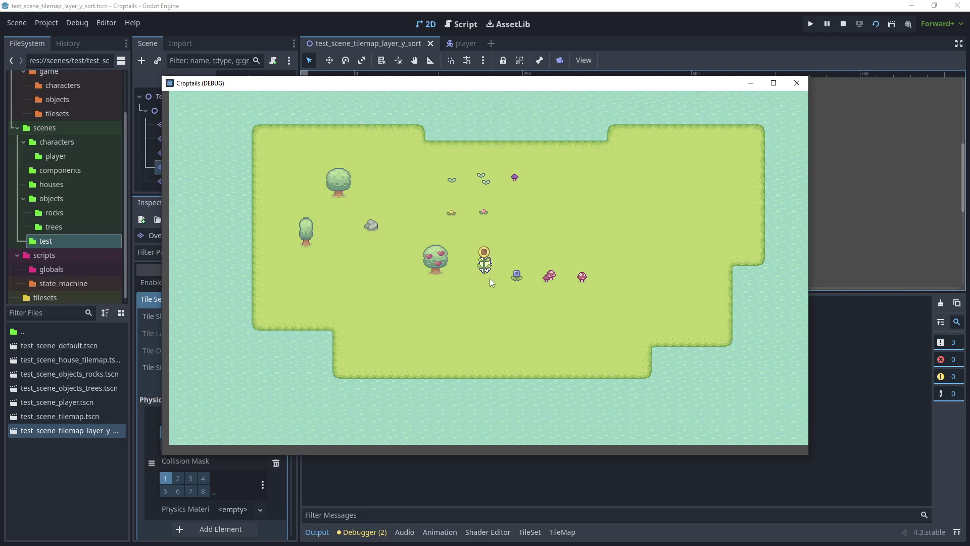
key("Down")
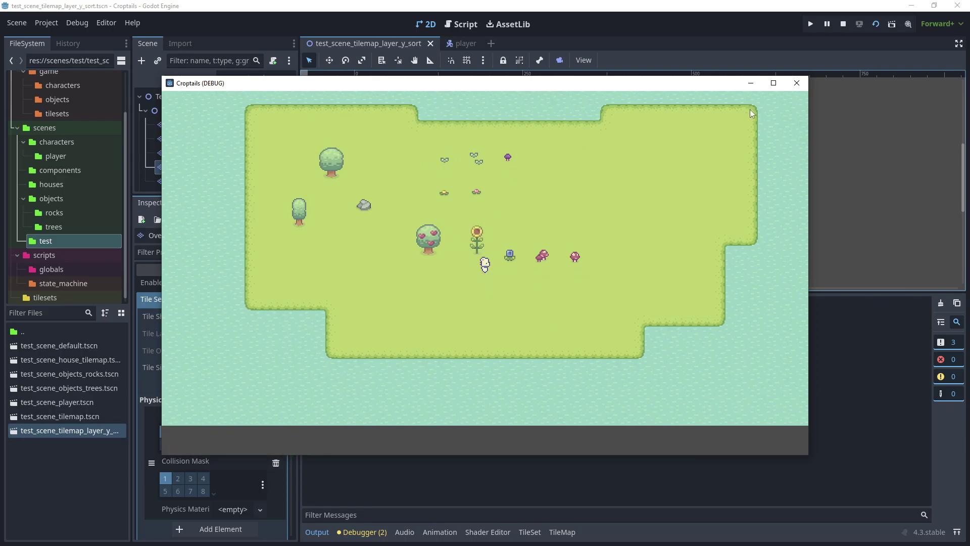
left_click(797, 83)
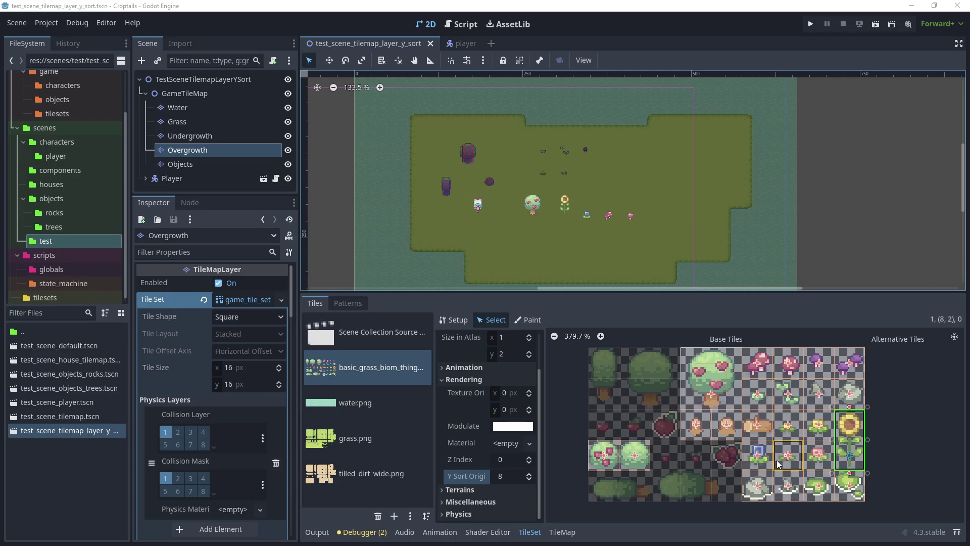
Switch to painting Physics Layer 0 and tighten the collision polygon around the sprite.
left_click(528, 320)
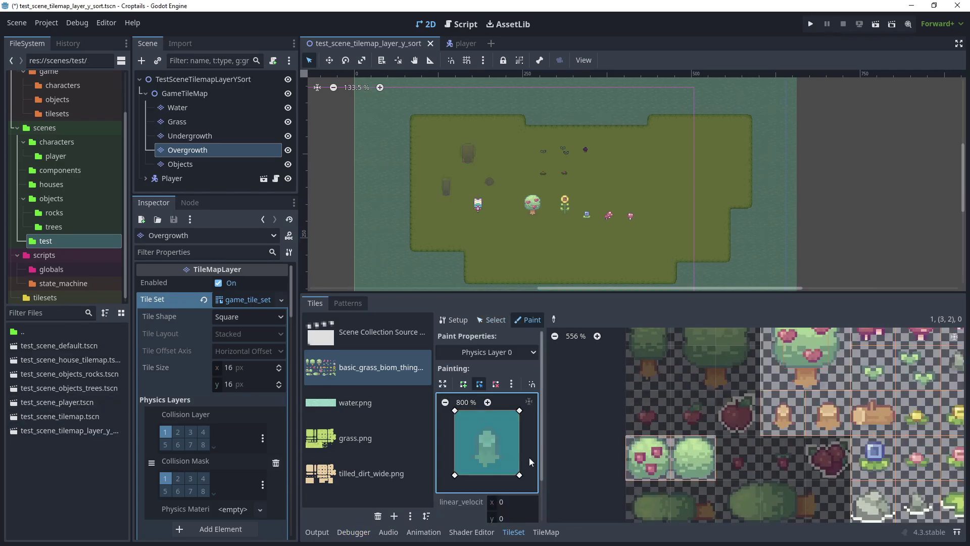
scroll(503, 450, "up", 4, "ctrl")
scroll(498, 447, "down", 6, "ctrl")
left_click_drag(459, 414, 480, 448)
left_click_drag(459, 472, 506, 457)
scroll(489, 459, "up", 16, "ctrl")
left_click_drag(510, 488, 506, 489)
scroll(498, 500, "down", 3)
Paint the collision shape onto the stump tiles and log tile, widening the polygon corners.
left_click(783, 416)
left_click(828, 416)
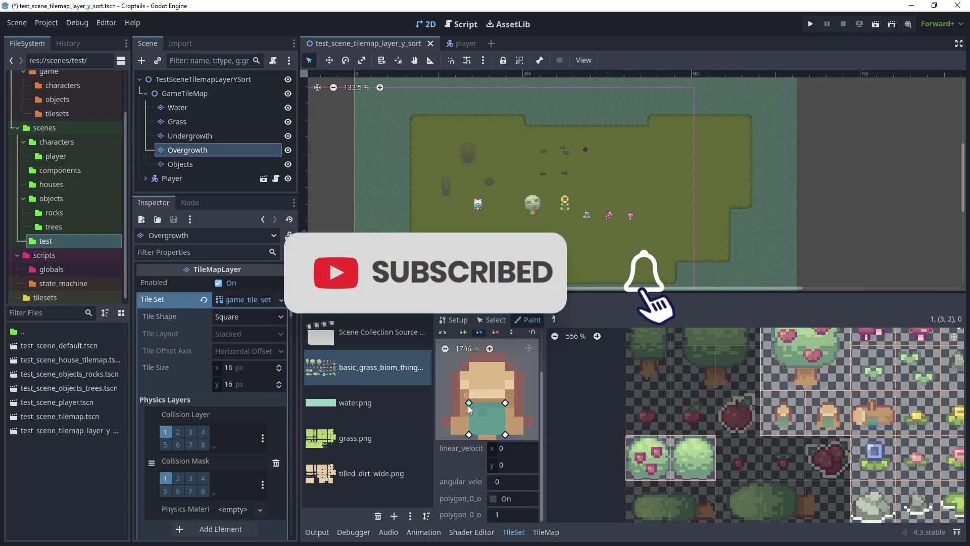
left_click_drag(468, 404, 460, 404)
mouse_move(506, 404)
left_mouse_down()
mouse_move(514, 404)
mouse_move(514, 435)
mouse_move(459, 434)
left_mouse_up()
left_click(829, 416)
left_click(873, 416)
scroll(500, 398, "down", 12, "ctrl")
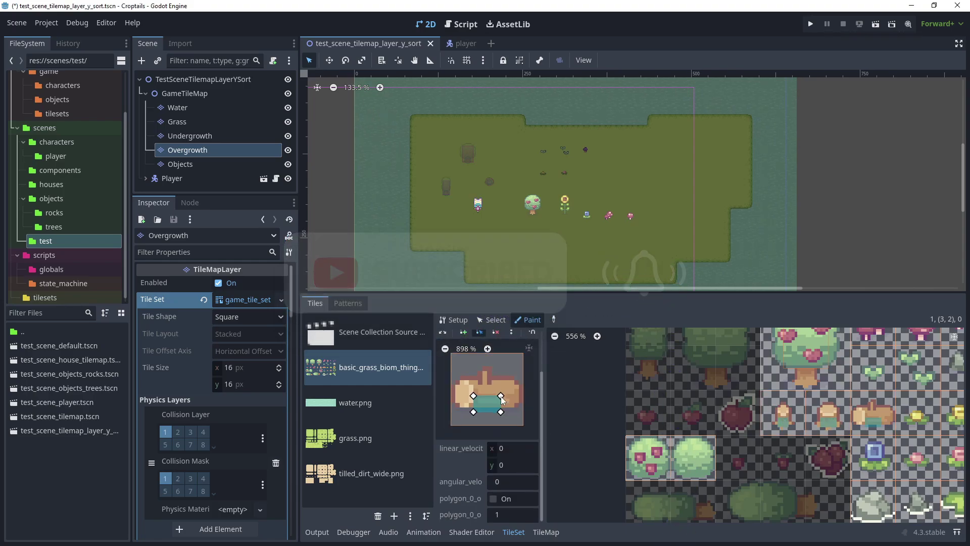
left_click_drag(501, 396, 519, 396)
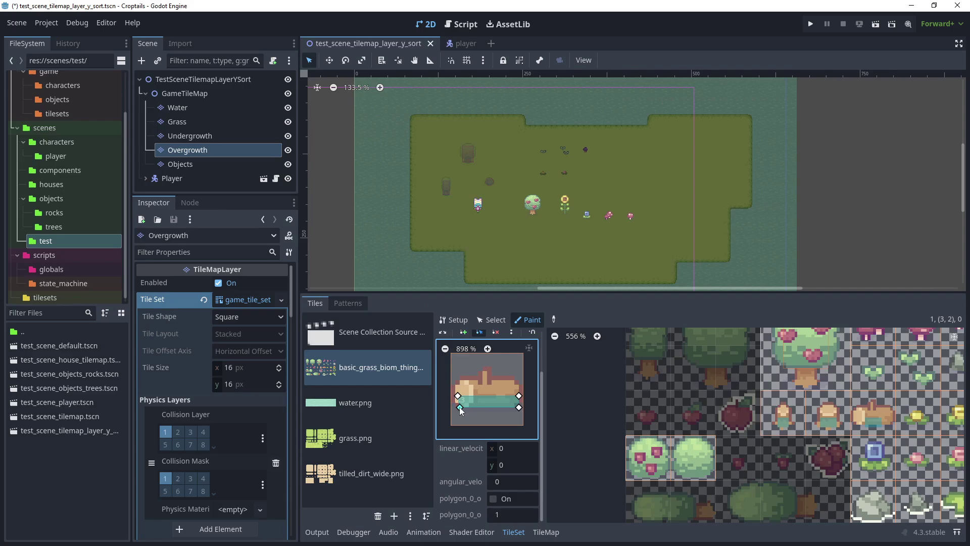
left_click_drag(460, 407, 458, 407)
Paint collision onto the log and mushroom tiles, fit the corner to the mushroom, and save.
left_click(879, 417)
scroll(835, 424, "down", 4)
left_click(861, 352)
left_click_drag(519, 395, 499, 395)
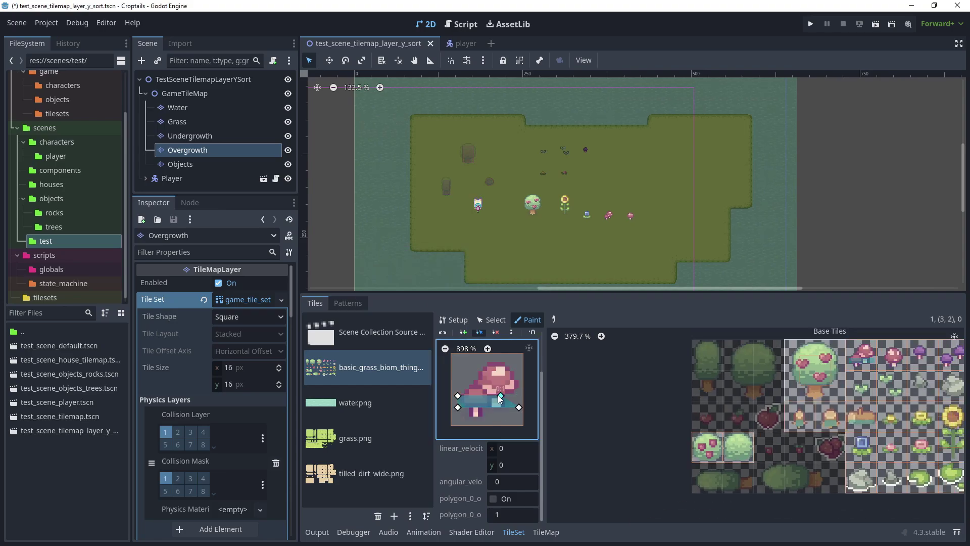
scroll(511, 394, "up", 2)
key("ctrl+s")
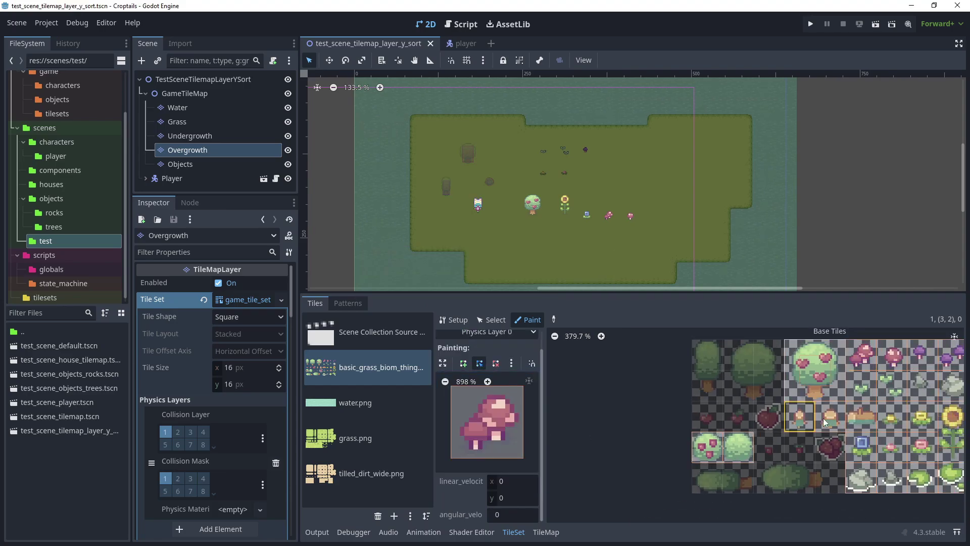
Choose Y Sort Origin as the tile property to paint, with value 3.
left_click(507, 355)
left_click(471, 414)
mouse_move(834, 437)
middle_mouse_down()
mouse_move(702, 434)
mouse_move(688, 471)
middle_mouse_up()
scroll(702, 433, "up", 2)
left_click(515, 384)
type("3")
key("Return")
Paint Y Sort Origin 3 onto the log, stump, three mushroom and blue flower tiles.
left_click(650, 449)
left_click(684, 448)
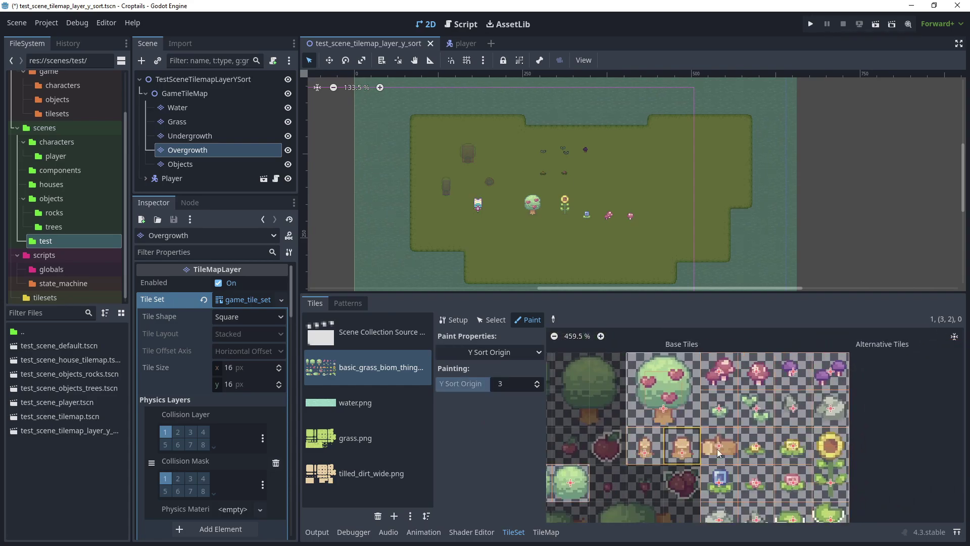
left_click(720, 445)
left_click(722, 375)
left_click(765, 378)
left_click(830, 375)
left_click(722, 480)
Change the paint value to 2, repaint the log, stump, mushroom and flower tiles, and save.
scroll(749, 477, "down", 2)
middle_click_drag(749, 478, 747, 441)
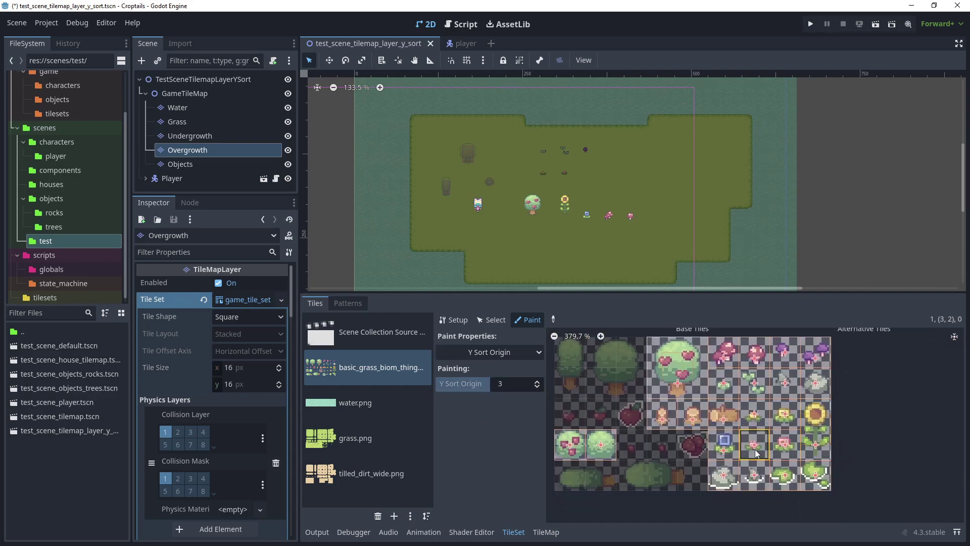
left_click(536, 381)
left_click(512, 384)
type("2")
key("Return")
left_click(726, 444)
left_click_drag(724, 415, 663, 415)
left_click_drag(724, 353, 816, 352)
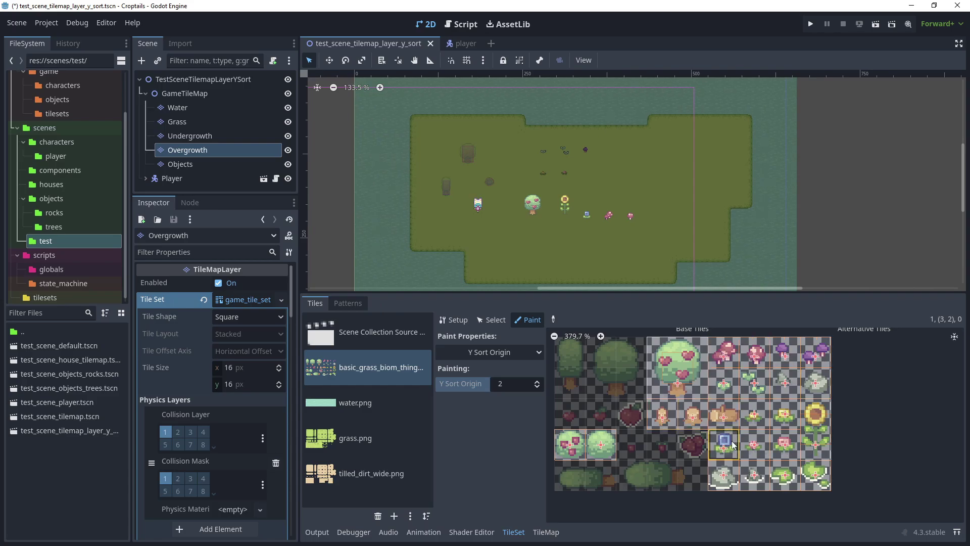
key("ctrl+s")
Paint two stumps and a log onto the Overgrowth layer.
left_click(622, 409)
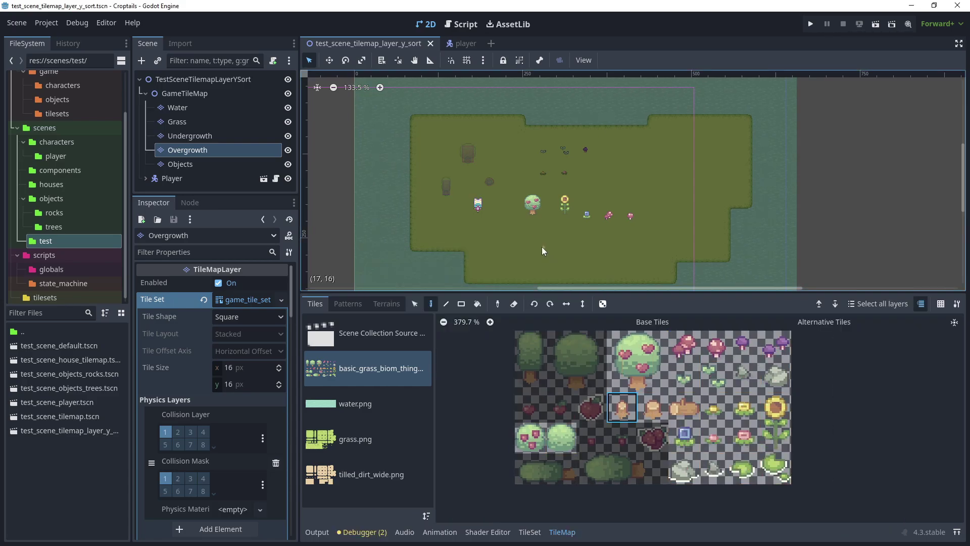
left_click(534, 239)
left_click(653, 408)
left_click(555, 239)
left_click(683, 408)
left_click(576, 238)
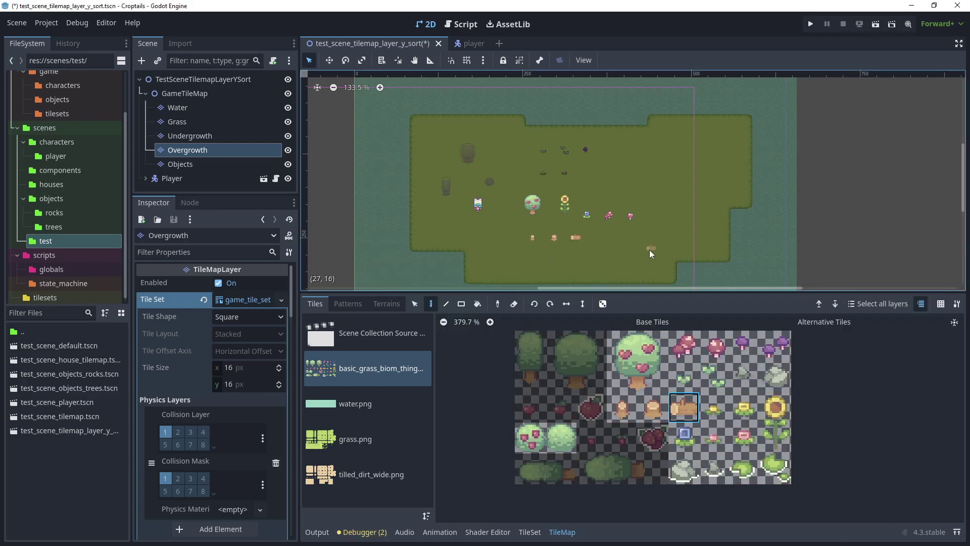
Place purple and red double mushrooms plus a single red mushroom on the grass, and save.
left_click(776, 347)
left_click(601, 236)
left_click(684, 346)
left_click(631, 237)
left_click(715, 346)
left_click(534, 260)
key("ctrl+s")
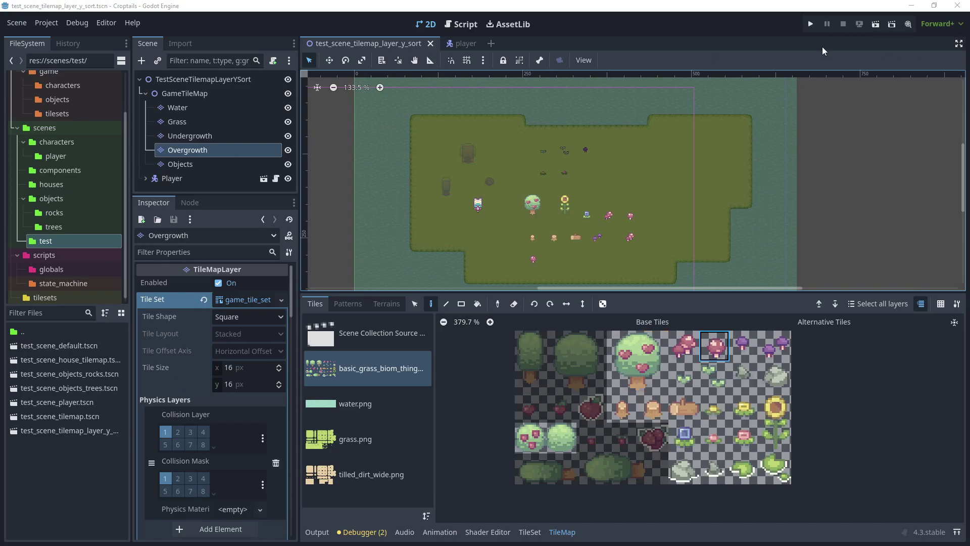
Run the scene, walk the player behind and in front of the stumps, log and mushrooms, then close it.
left_click(876, 25)
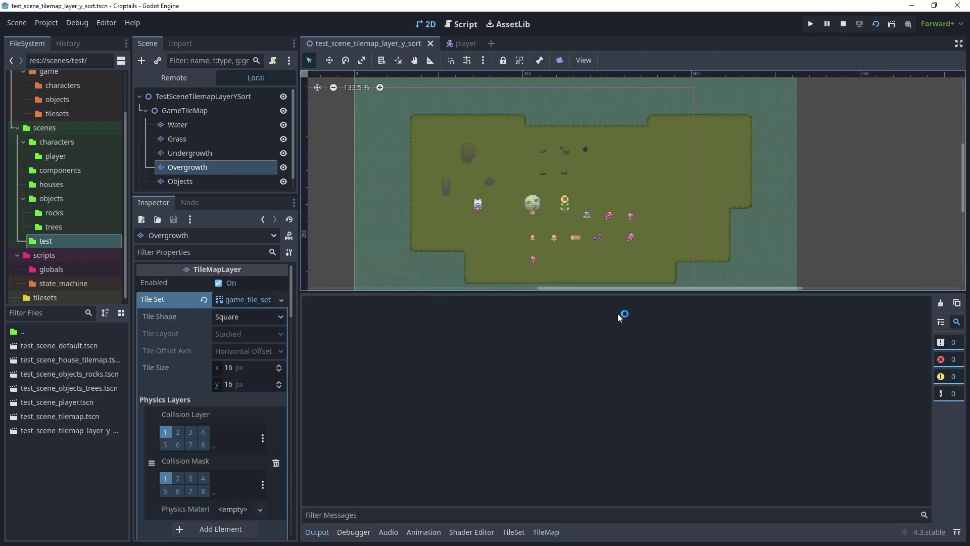
key("s")
key("d")
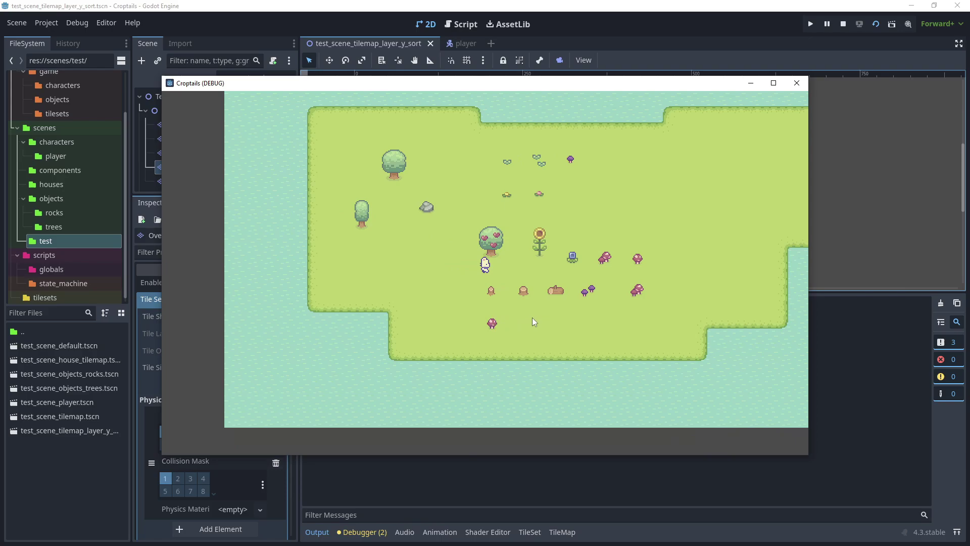
key("s")
key("s")
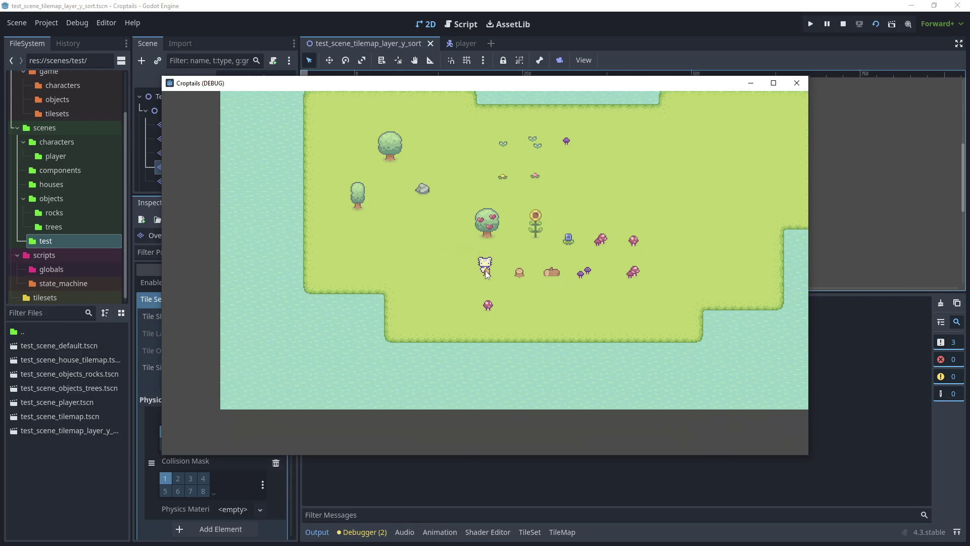
key("d")
key("w")
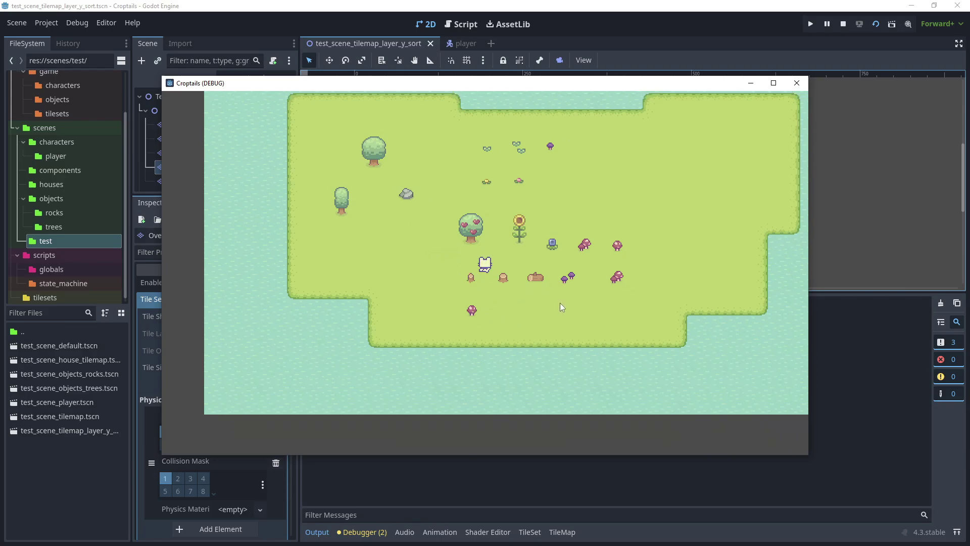
key("d")
key("s")
key("Right")
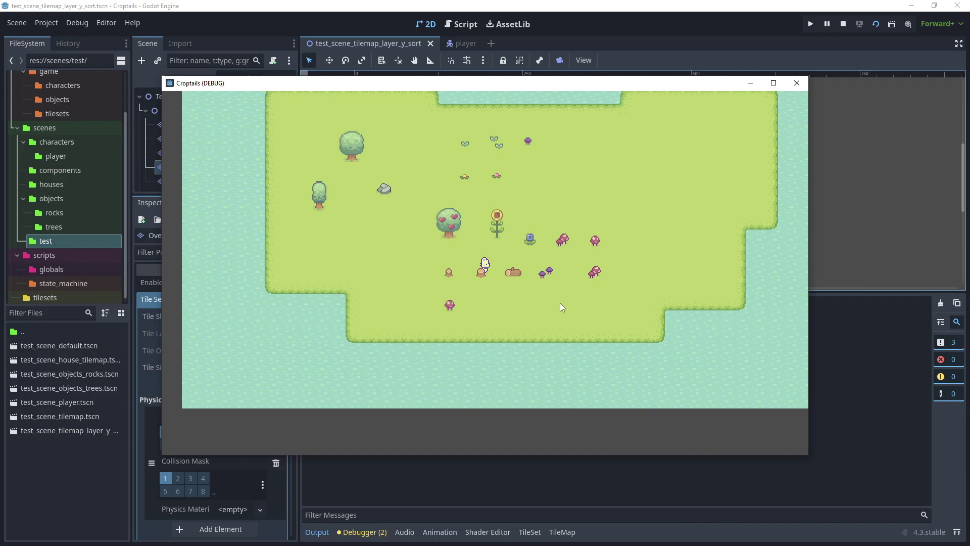
key("Up")
key("Down")
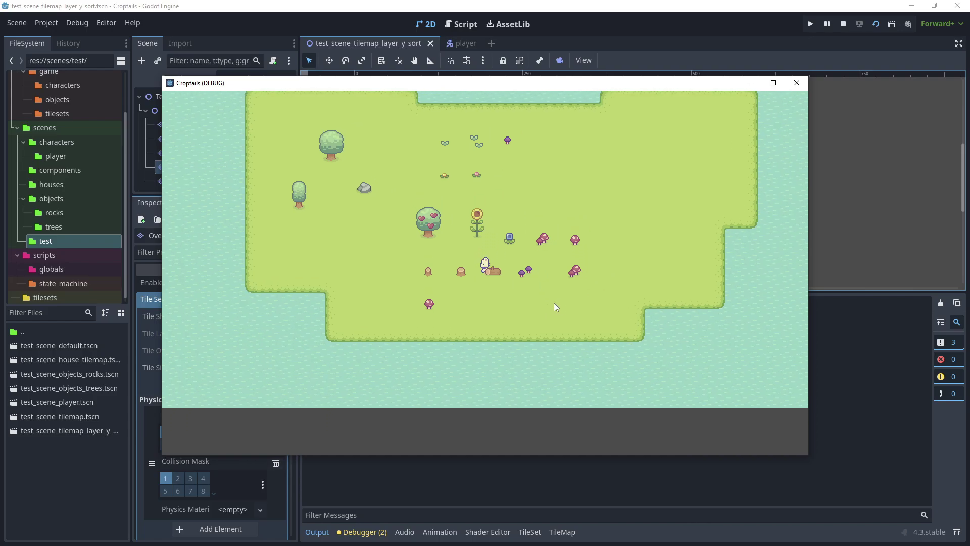
key("Down")
key("Right")
key("Down")
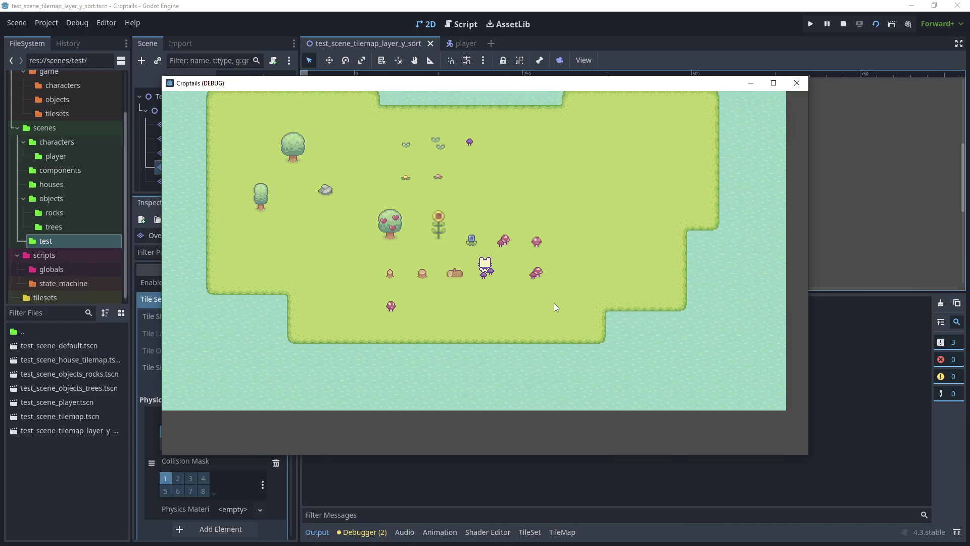
key("Right")
key("Up")
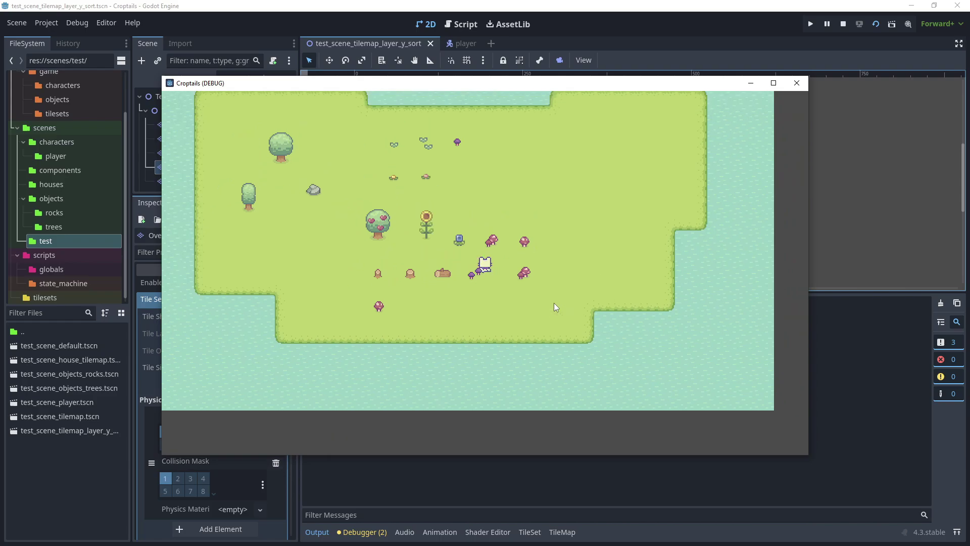
key("Left")
key("Down")
key("Left")
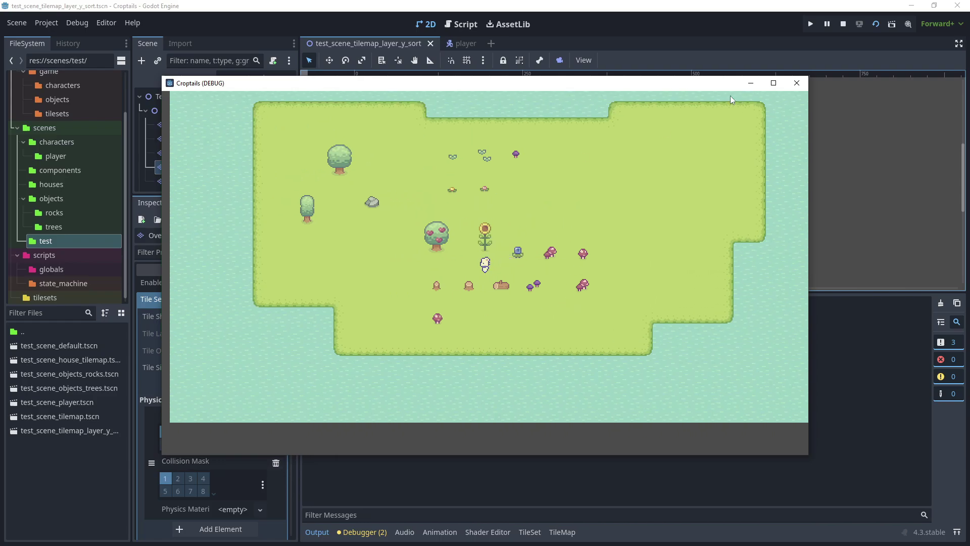
left_click(797, 83)
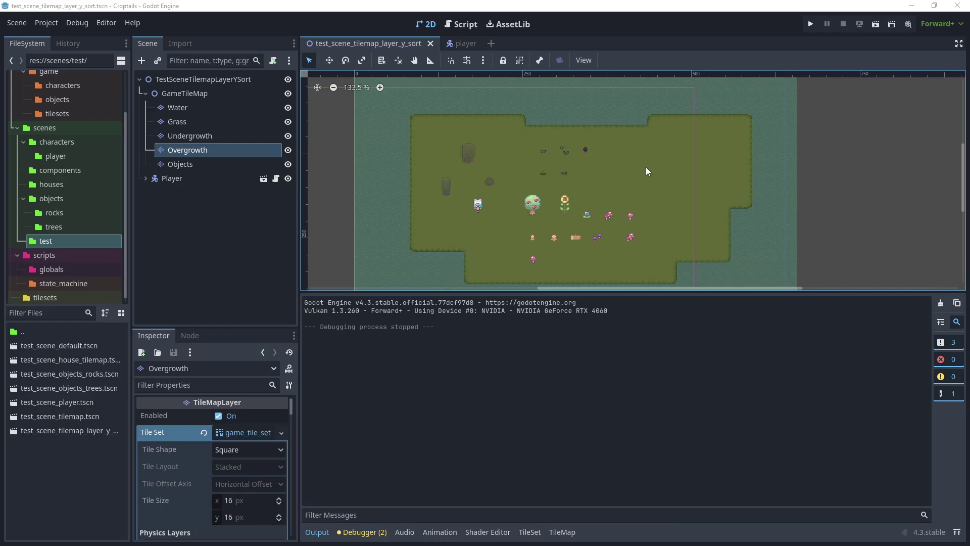
Reopen the TileSet editor from the bottom panel.
left_click(530, 531)
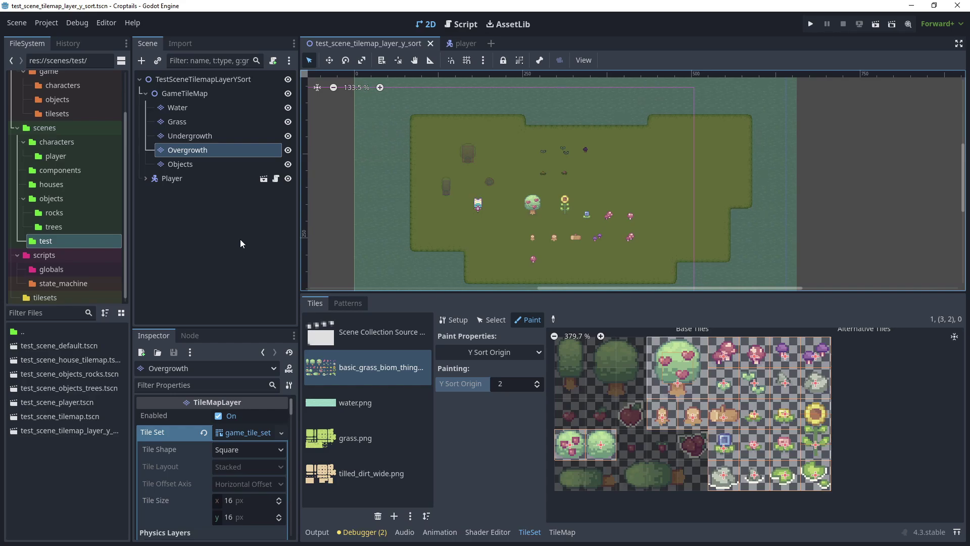
Run the scene with F6 and walk the player beside and behind the apple tree.
key("F6")
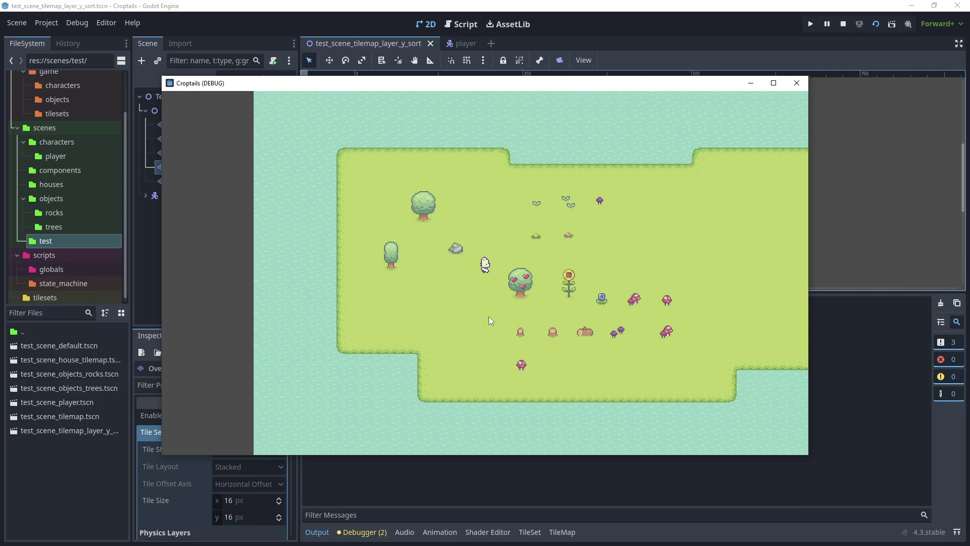
key("d")
key("s")
key("a")
key("s")
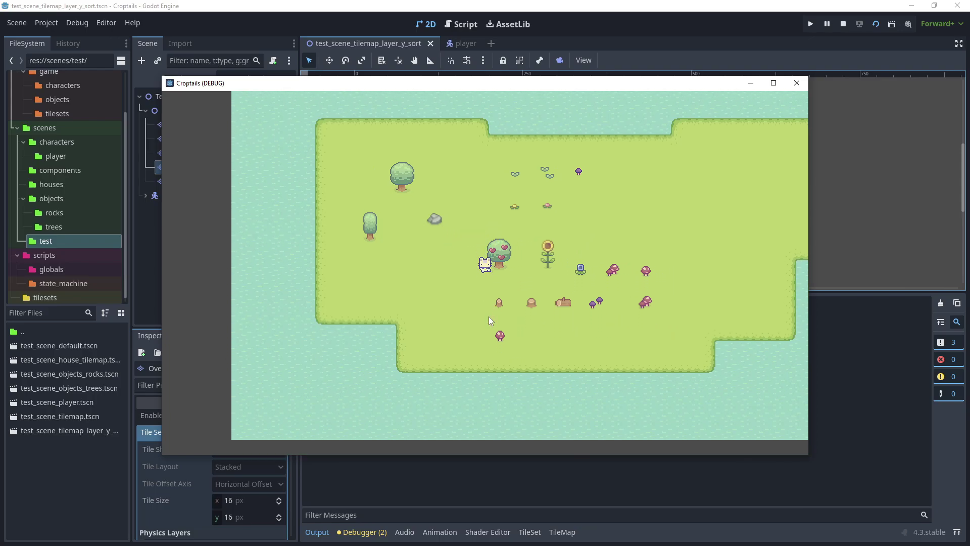
key("Left")
key("Down")
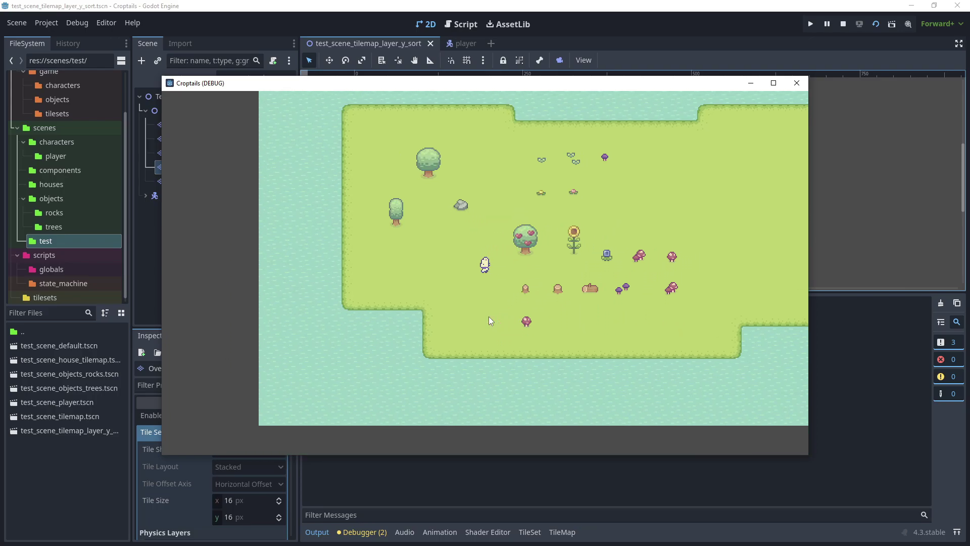
key("Left")
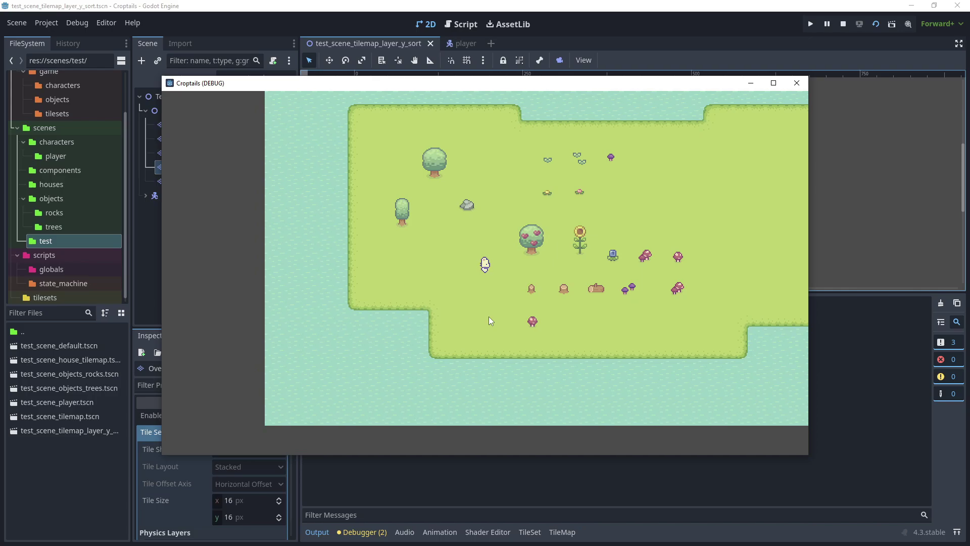
key("Left")
key("Up")
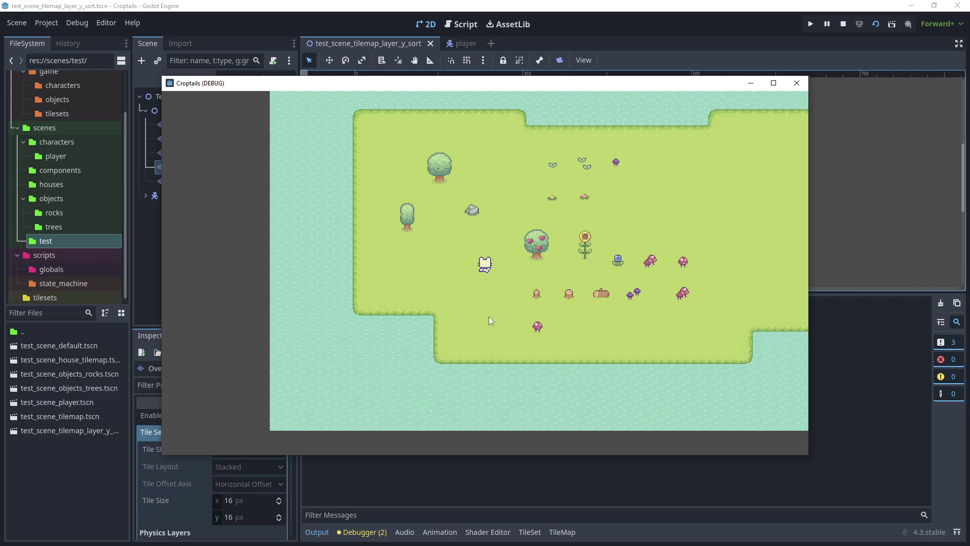
key("Left")
key("Up")
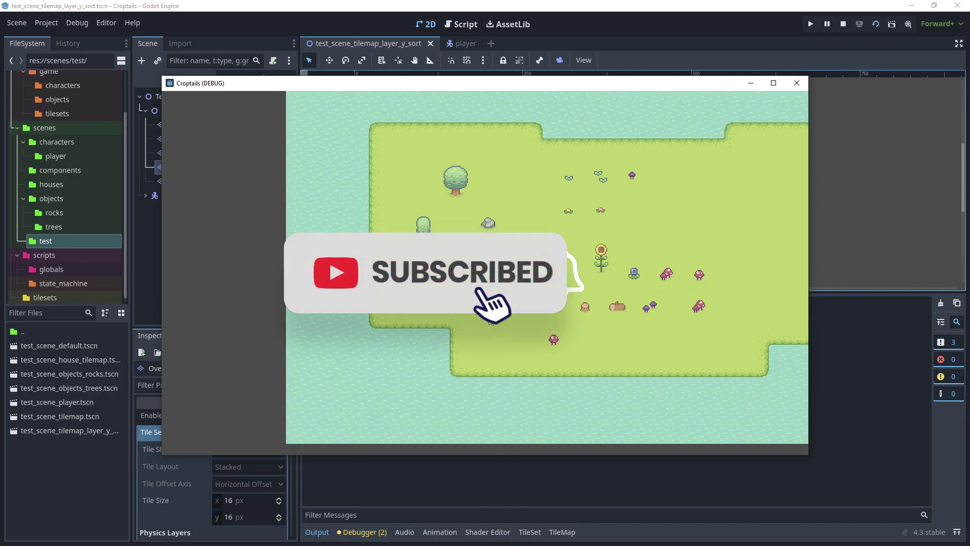